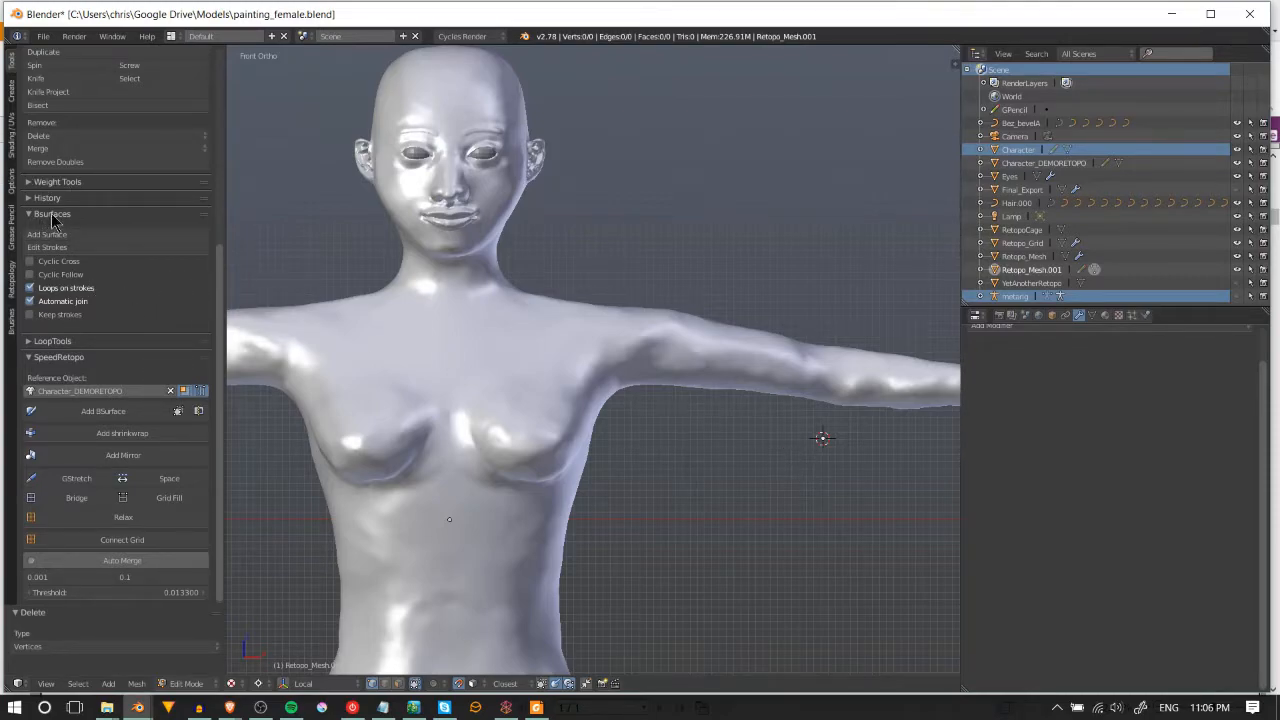
Step: Draw two Grease Pencil strokes across the upper arm near the shoulder and generate a Bsurfaces surface between them
{"action": "scroll", "coordinate": [1058, 408], "scroll_direction": "up", "scroll_amount": 1}
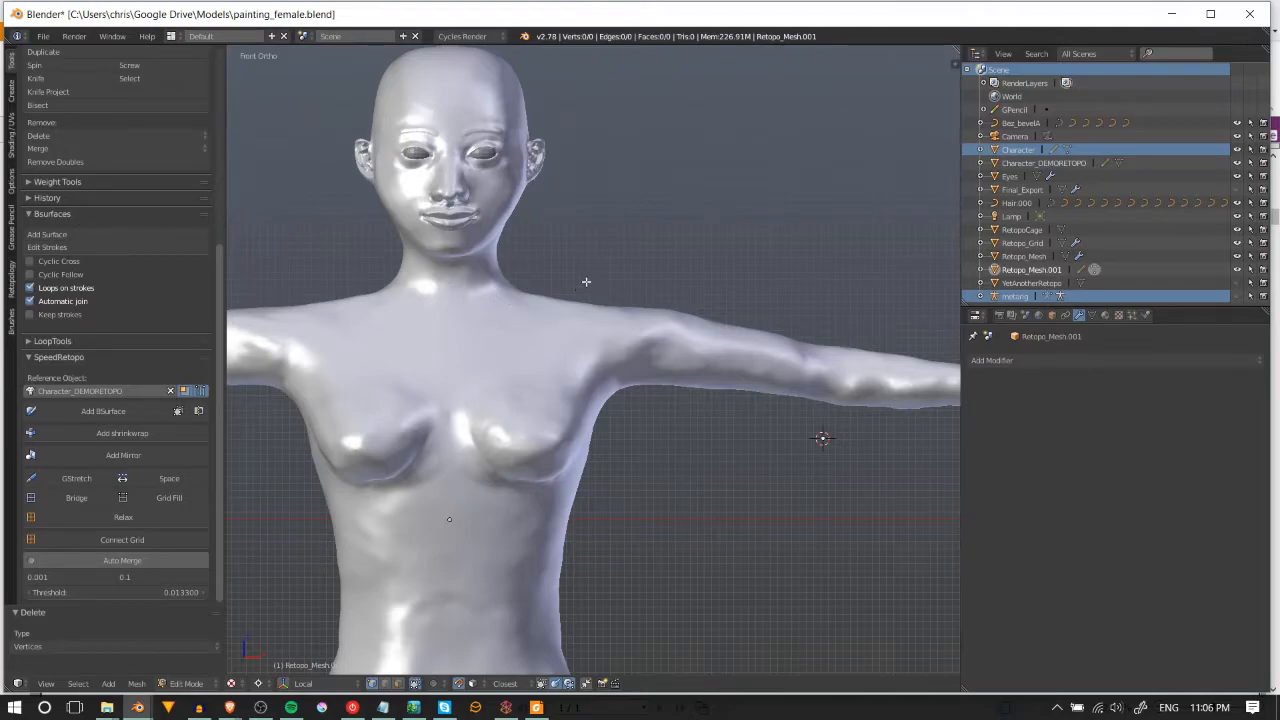
{"action": "left_click_drag", "start_coordinate": [594, 291], "coordinate": [604, 410]}
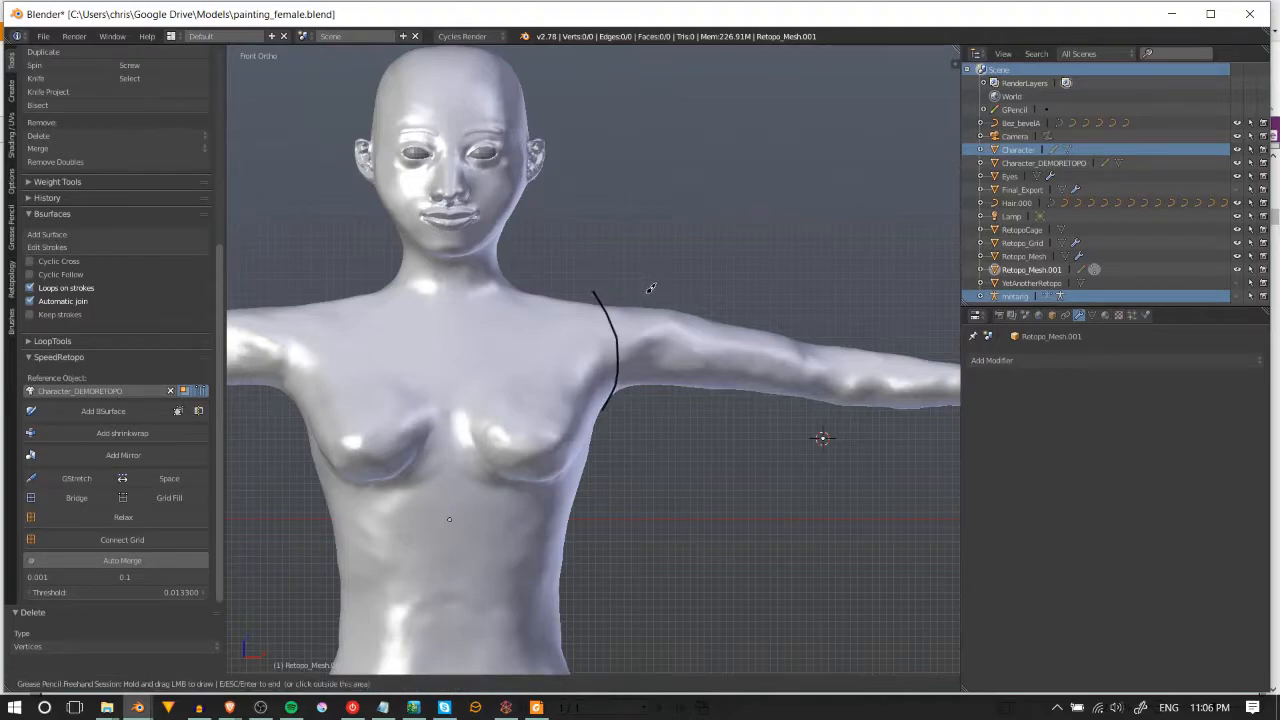
{"action": "left_click_drag", "start_coordinate": [651, 289], "coordinate": [651, 404]}
{"action": "key", "text": "Escape"}
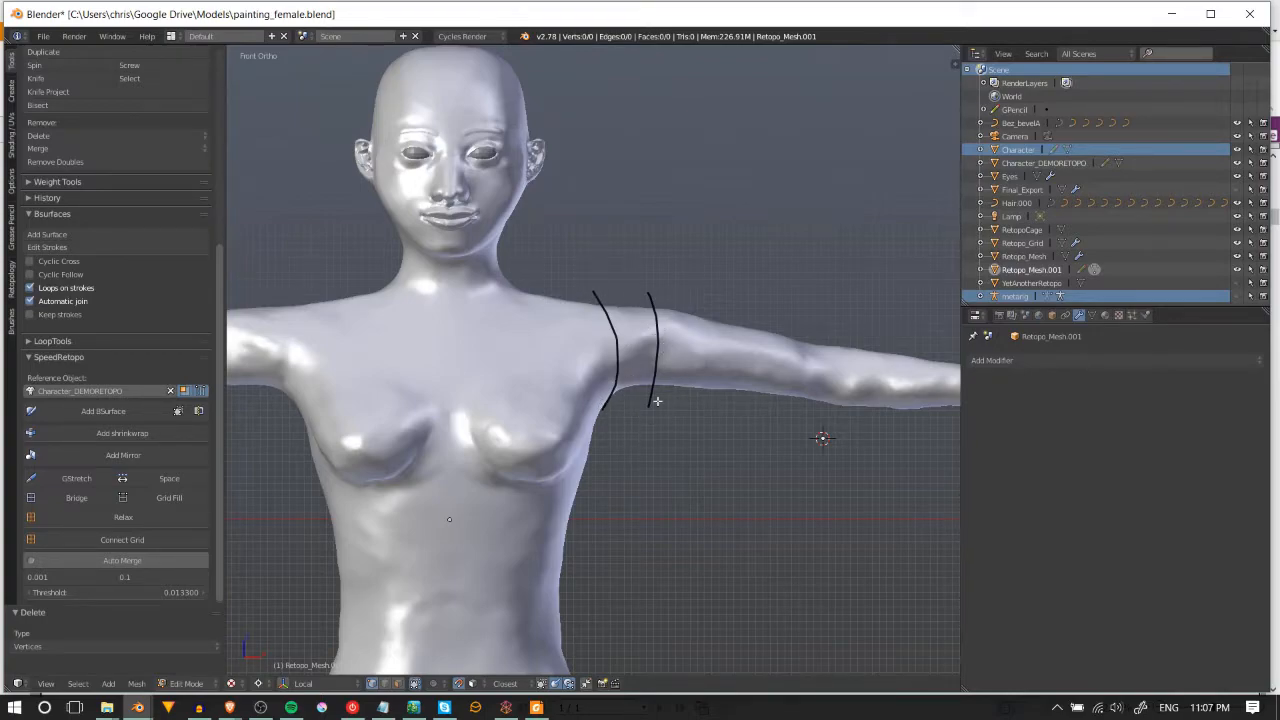
{"action": "left_click", "coordinate": [80, 234]}
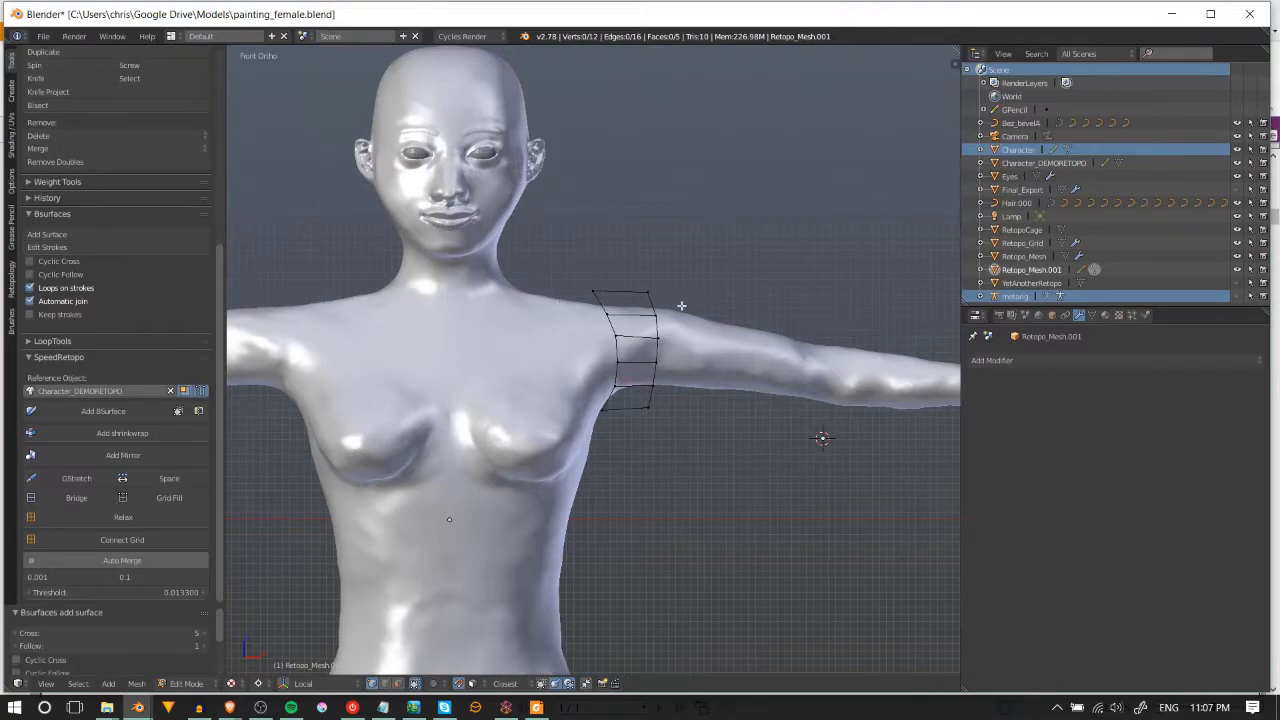
Step: Check the corner vertices of the new arm strip and return to Object Mode
{"action": "right_click", "coordinate": [593, 293]}
{"action": "right_click", "coordinate": [650, 293]}
{"action": "right_click", "coordinate": [610, 402]}
{"action": "right_click", "coordinate": [648, 407]}
{"action": "key", "text": "Tab"}
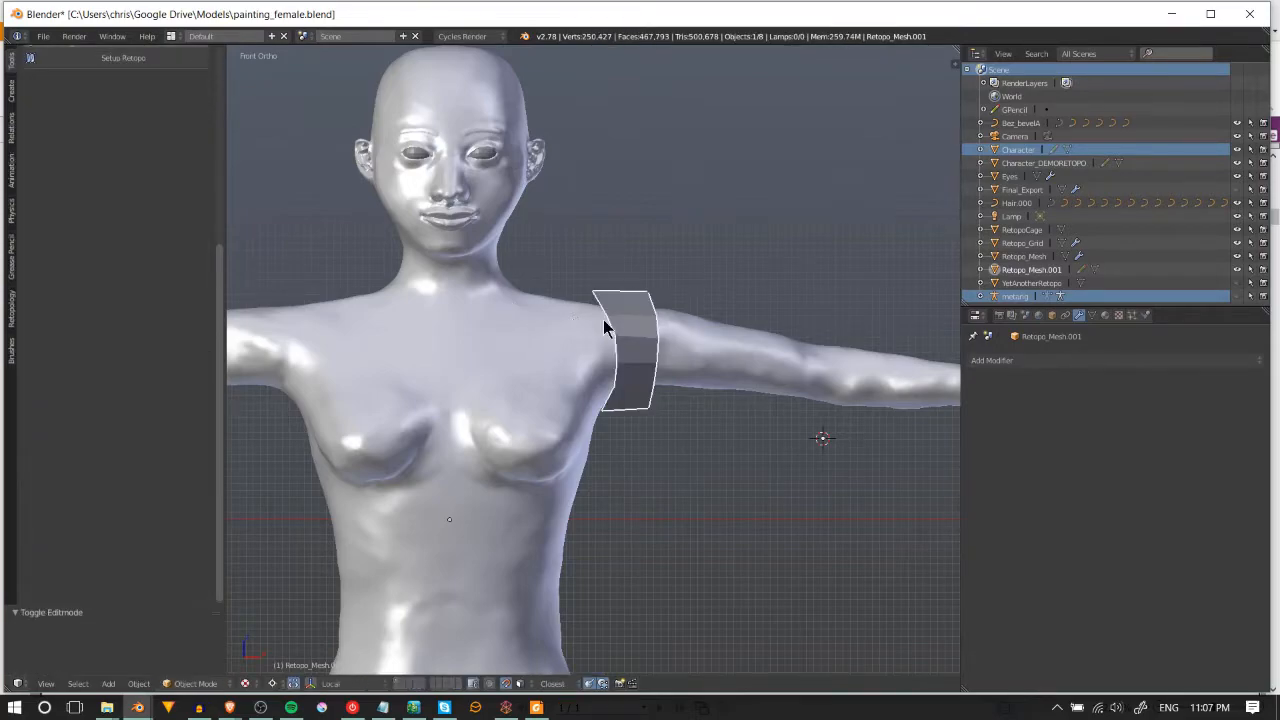
Step: Leave the demo retopology object and run Setup Retopo with the Character object as the reference
{"action": "left_click", "coordinate": [1015, 165]}
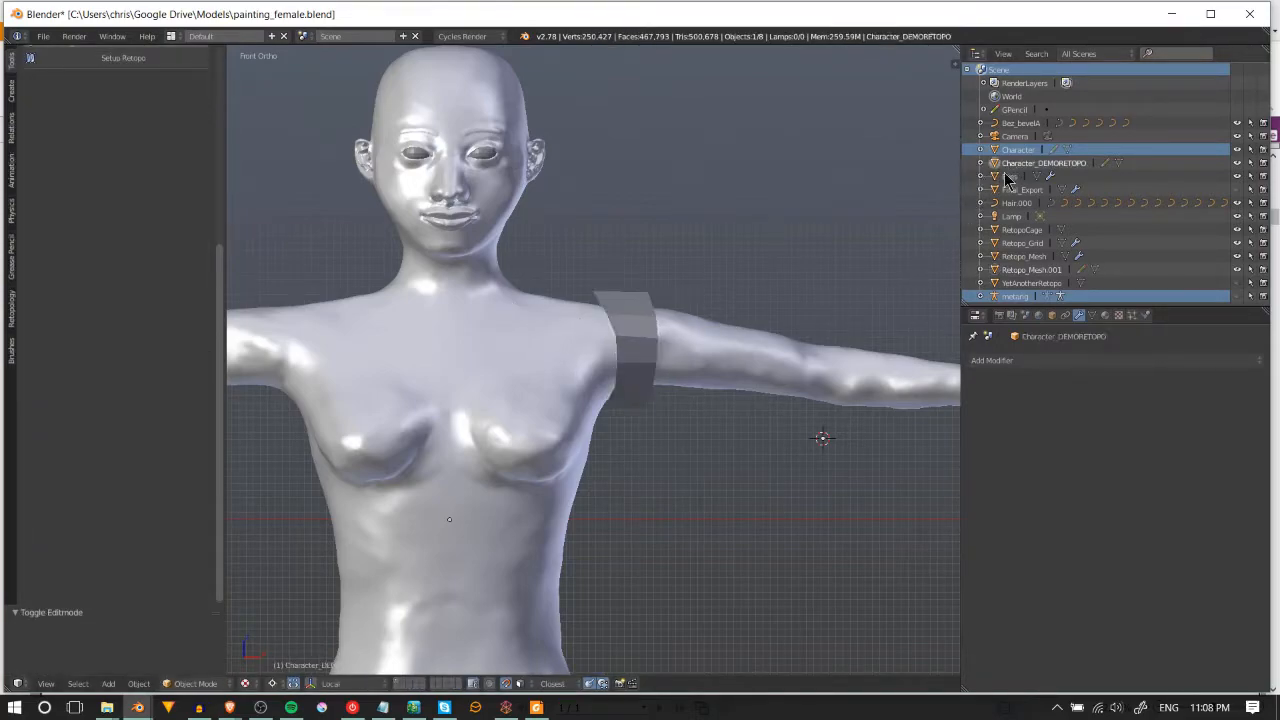
{"action": "key", "text": "Tab"}
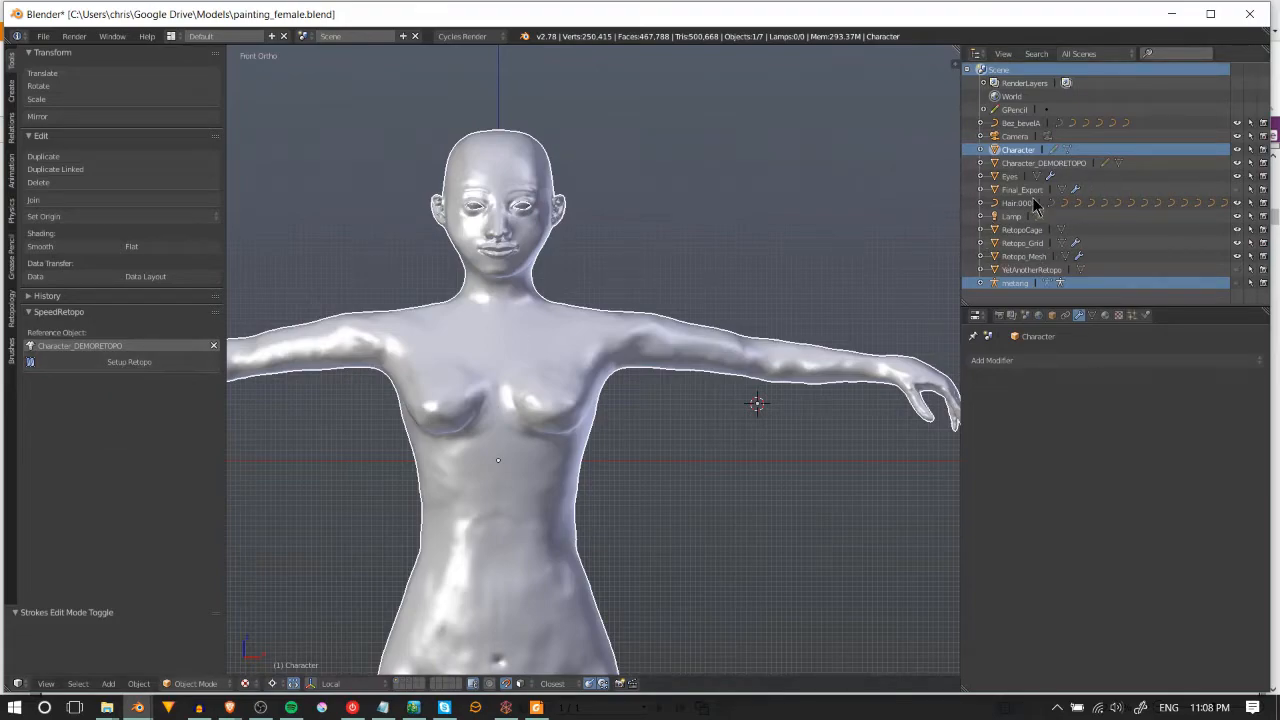
{"action": "left_click", "coordinate": [79, 366]}
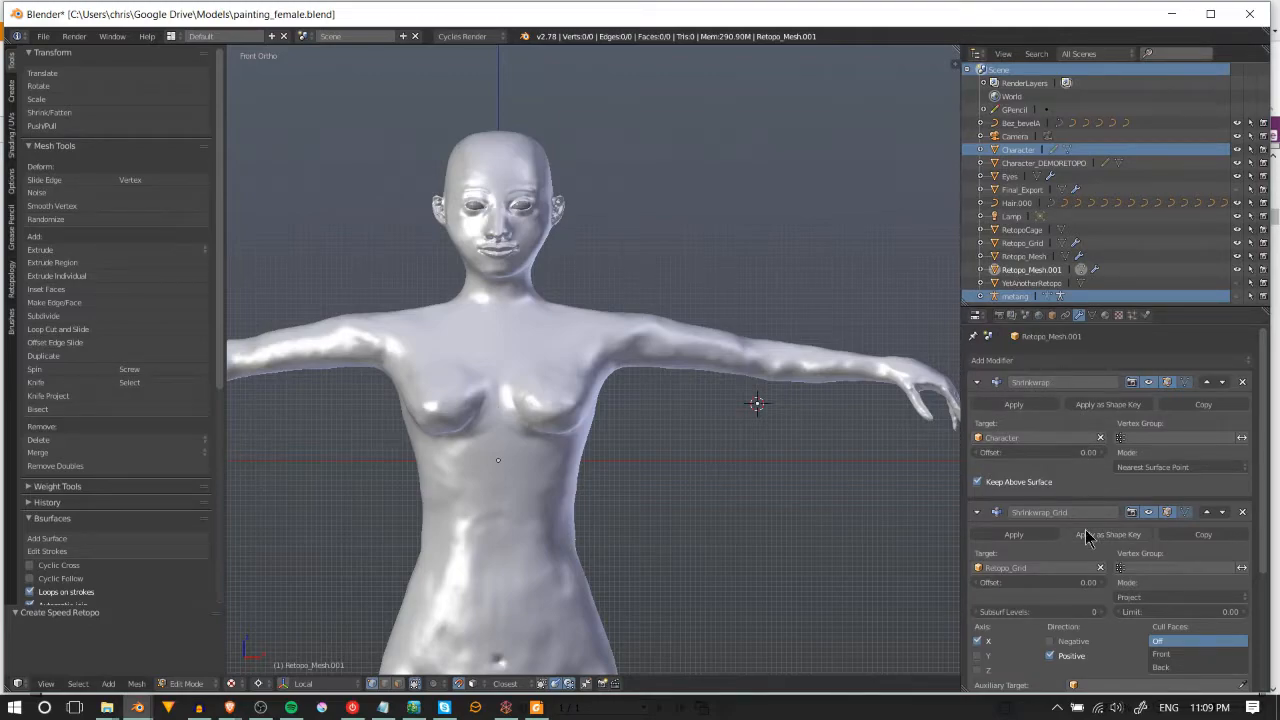
Step: Review the Shrinkwrap, Shrinkwrap_Grid and Mirror modifiers on the new retopology mesh
{"action": "scroll", "coordinate": [1063, 545], "scroll_direction": "down", "scroll_amount": 5}
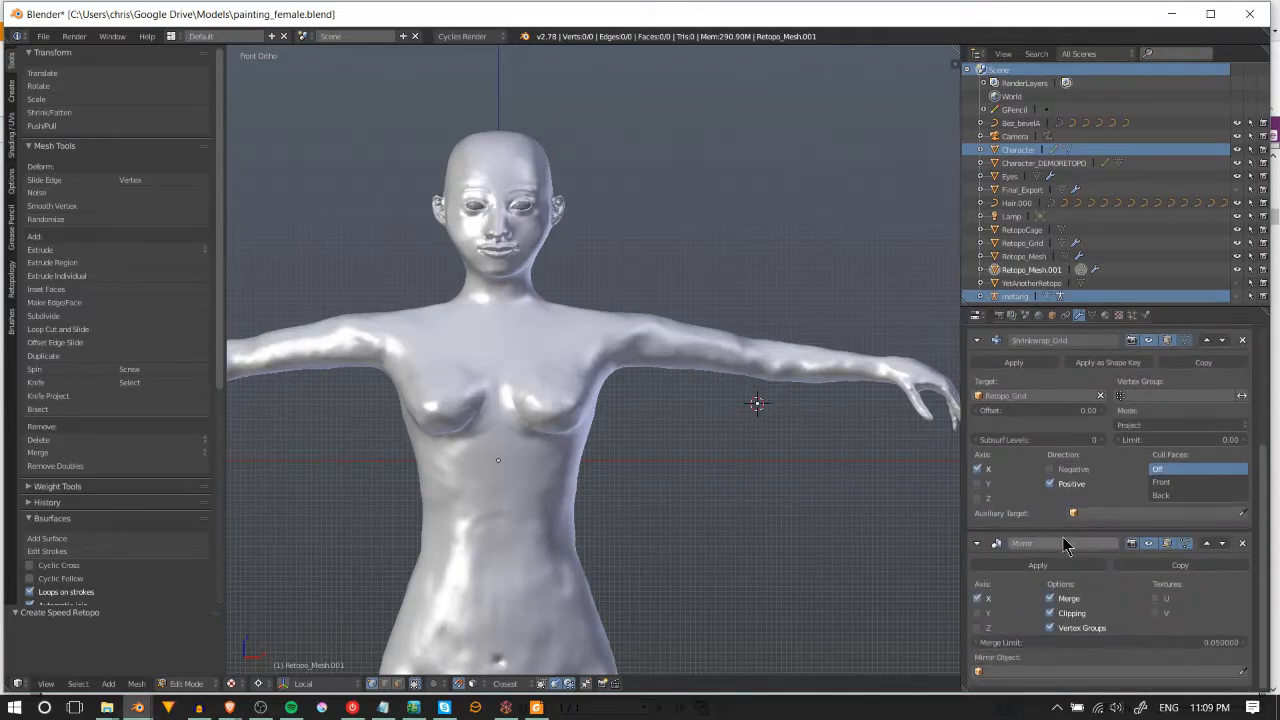
{"action": "scroll", "coordinate": [1066, 540], "scroll_direction": "up", "scroll_amount": 5}
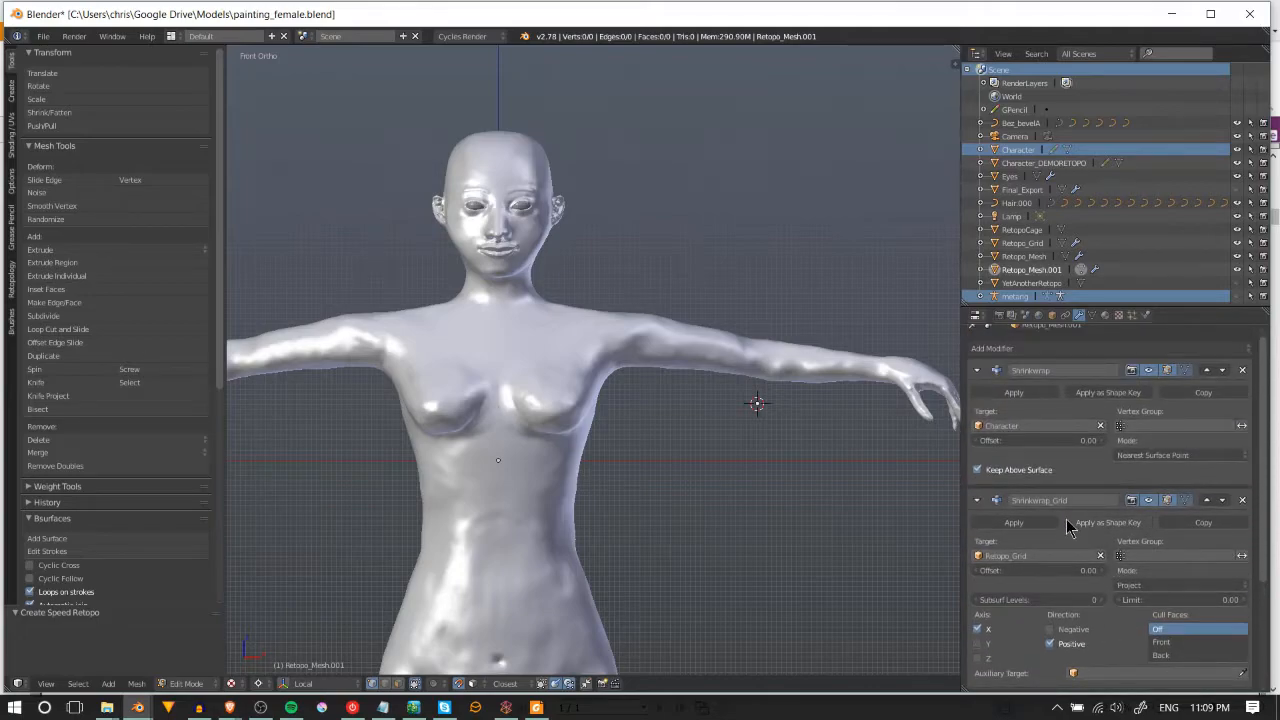
{"action": "scroll", "coordinate": [1067, 528], "scroll_direction": "up", "scroll_amount": 1}
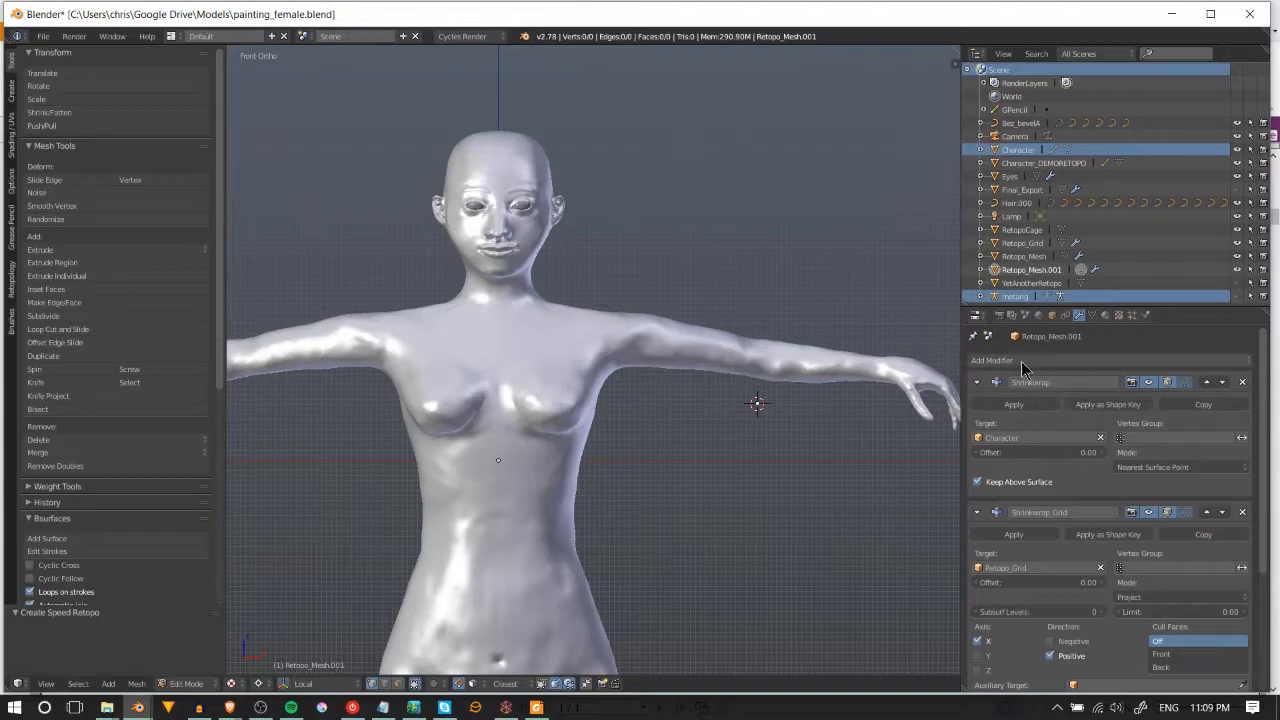
{"action": "scroll", "coordinate": [600, 314], "scroll_direction": "up", "scroll_amount": 3}
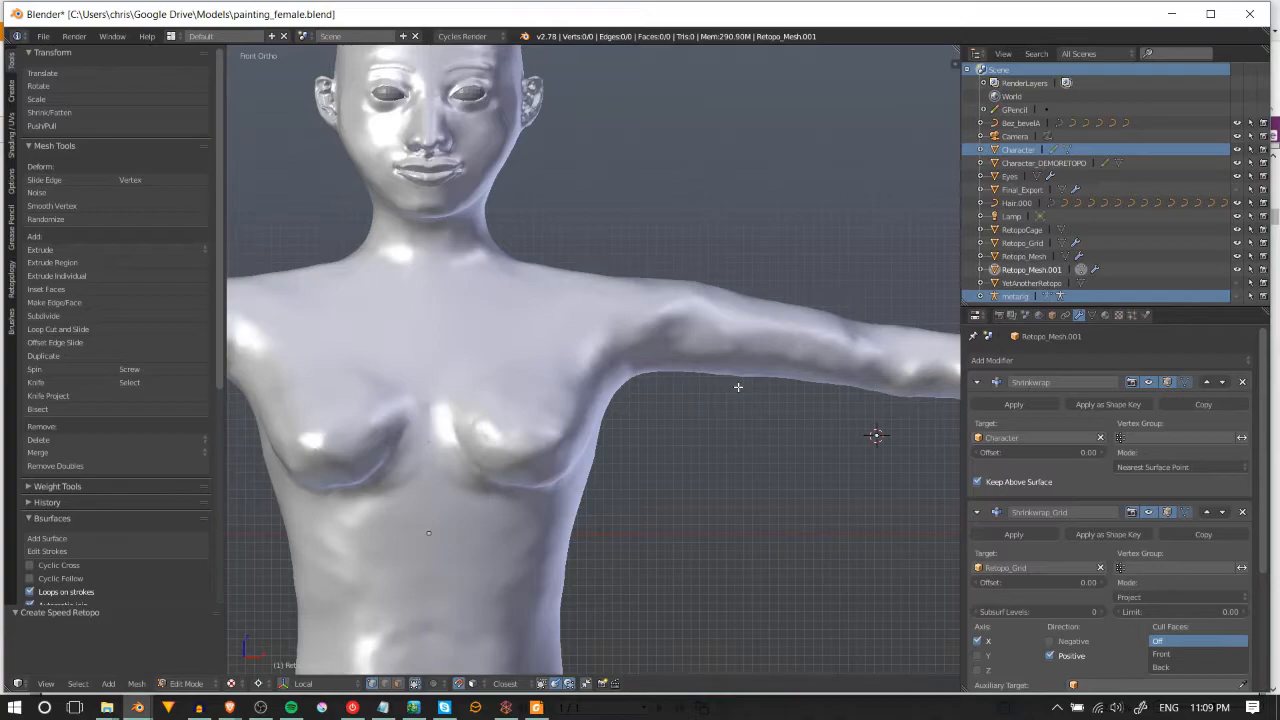
{"action": "scroll", "coordinate": [1071, 466], "scroll_direction": "down", "scroll_amount": 5}
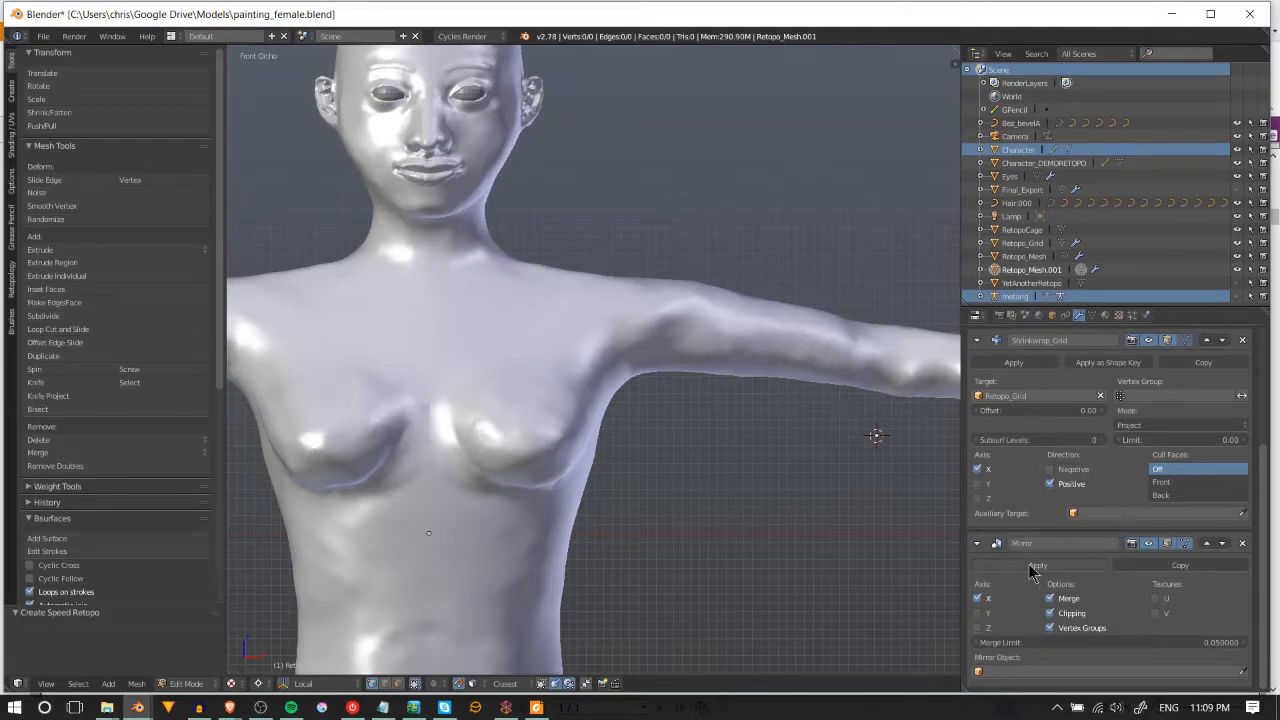
{"action": "scroll", "coordinate": [607, 408], "scroll_direction": "down", "scroll_amount": 2}
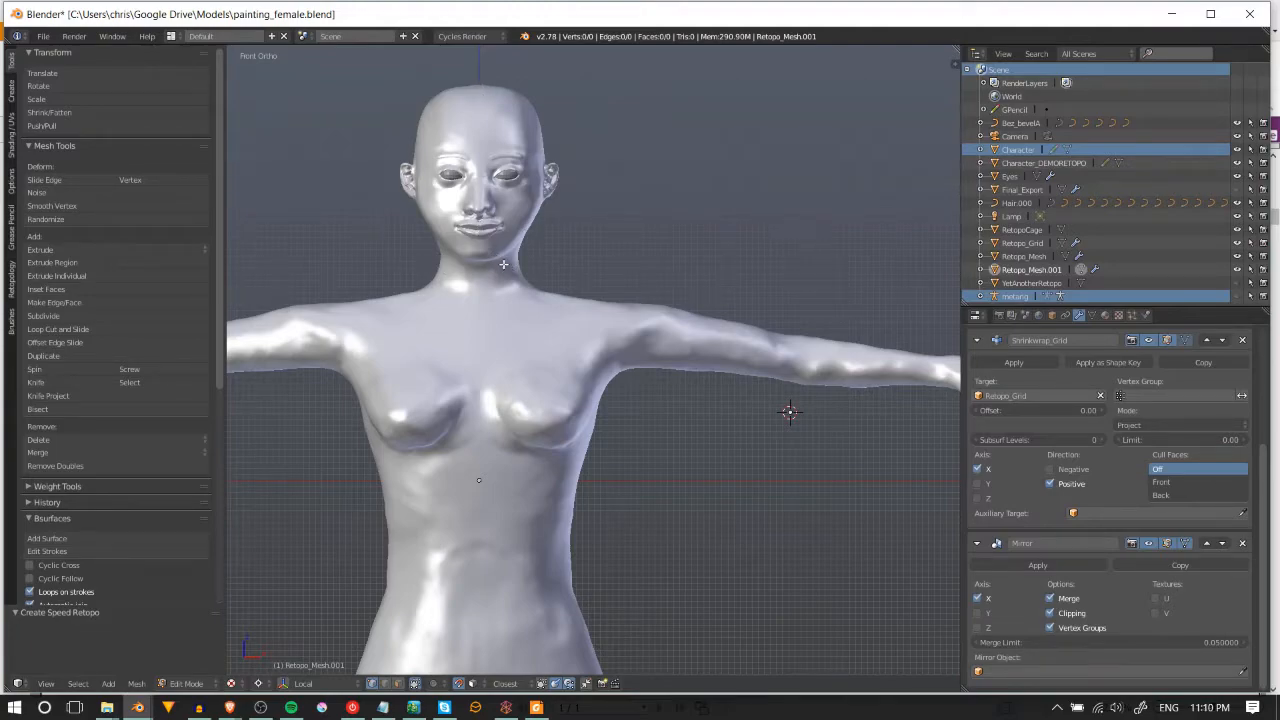
Step: Bring up the SpeedRetopo tools and settings for the new retopology mesh
{"action": "middle_click_drag", "start_coordinate": [566, 282], "coordinate": [626, 281], "text": "shift"}
{"action": "left_click", "coordinate": [11, 91]}
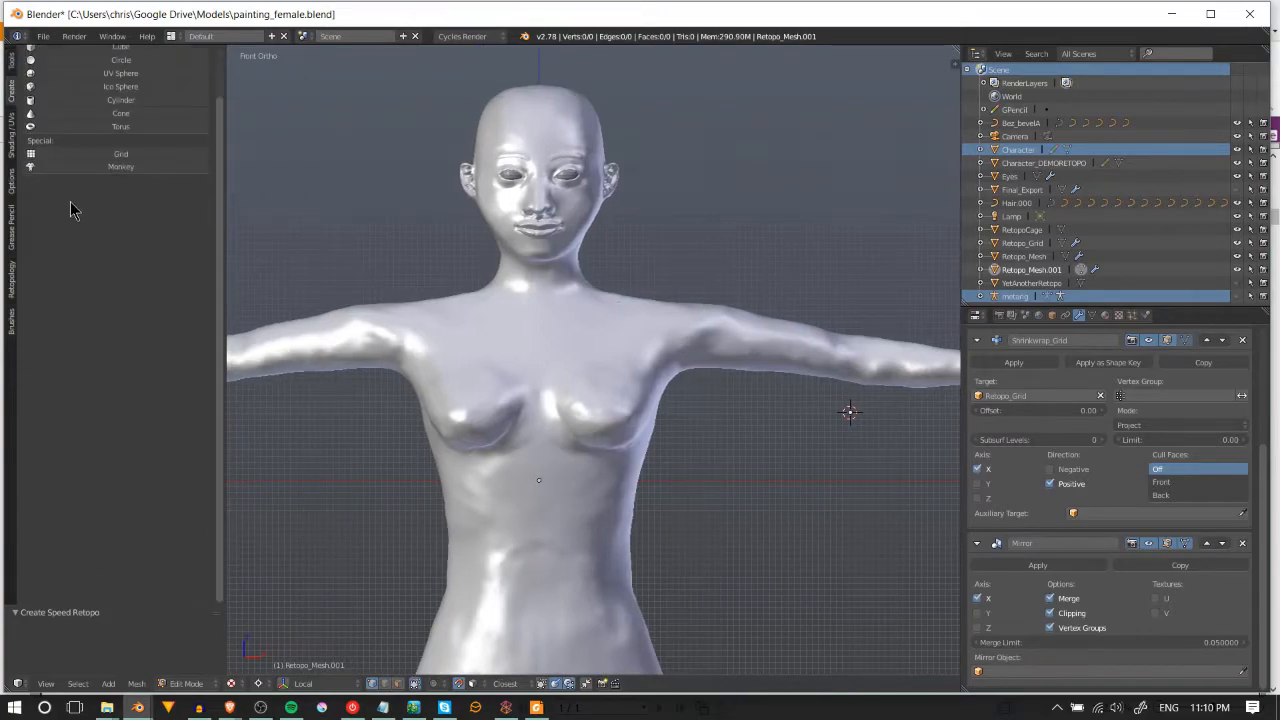
{"action": "left_click", "coordinate": [11, 63]}
{"action": "scroll", "coordinate": [178, 380], "scroll_direction": "down", "scroll_amount": 10}
{"action": "scroll", "coordinate": [207, 466], "scroll_direction": "down", "scroll_amount": 3}
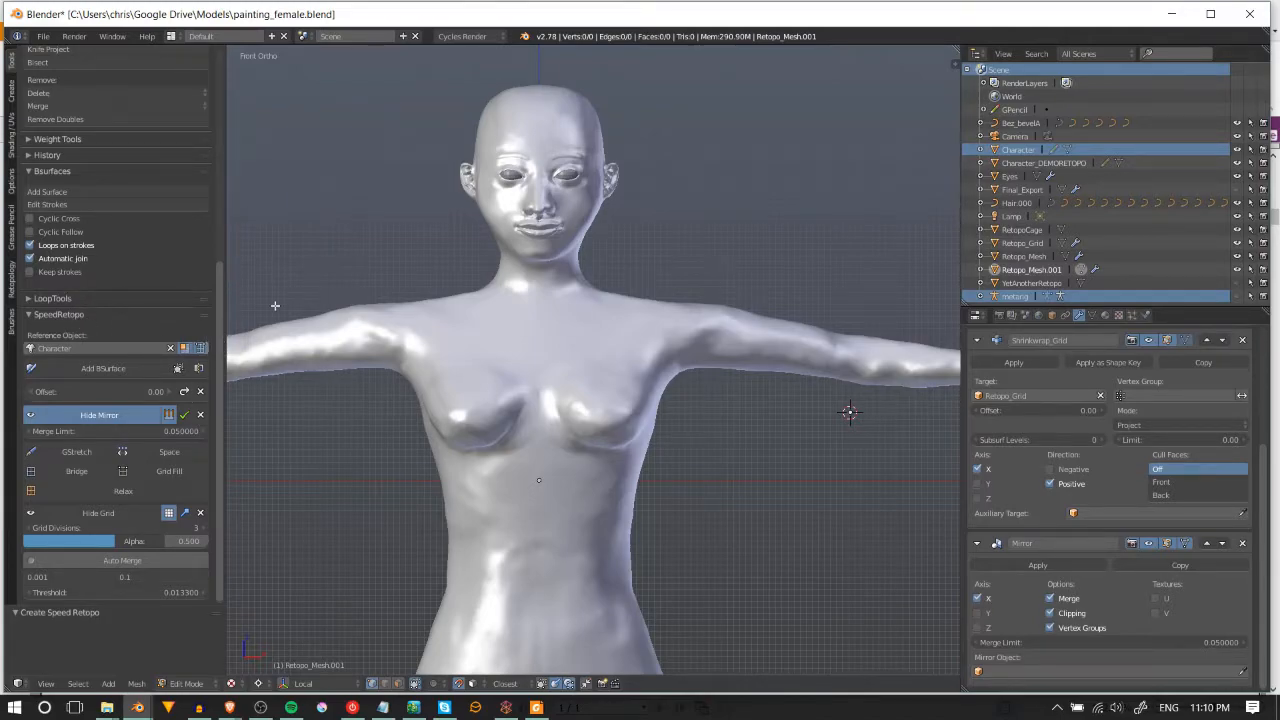
Step: Examine the SpeedRetopo add-on preferences, including its pie menu hotkey and grid options, and close the preferences
{"action": "left_click", "coordinate": [43, 36]}
{"action": "left_click", "coordinate": [110, 197]}
{"action": "left_click_drag", "start_coordinate": [531, 134], "coordinate": [548, 180]}
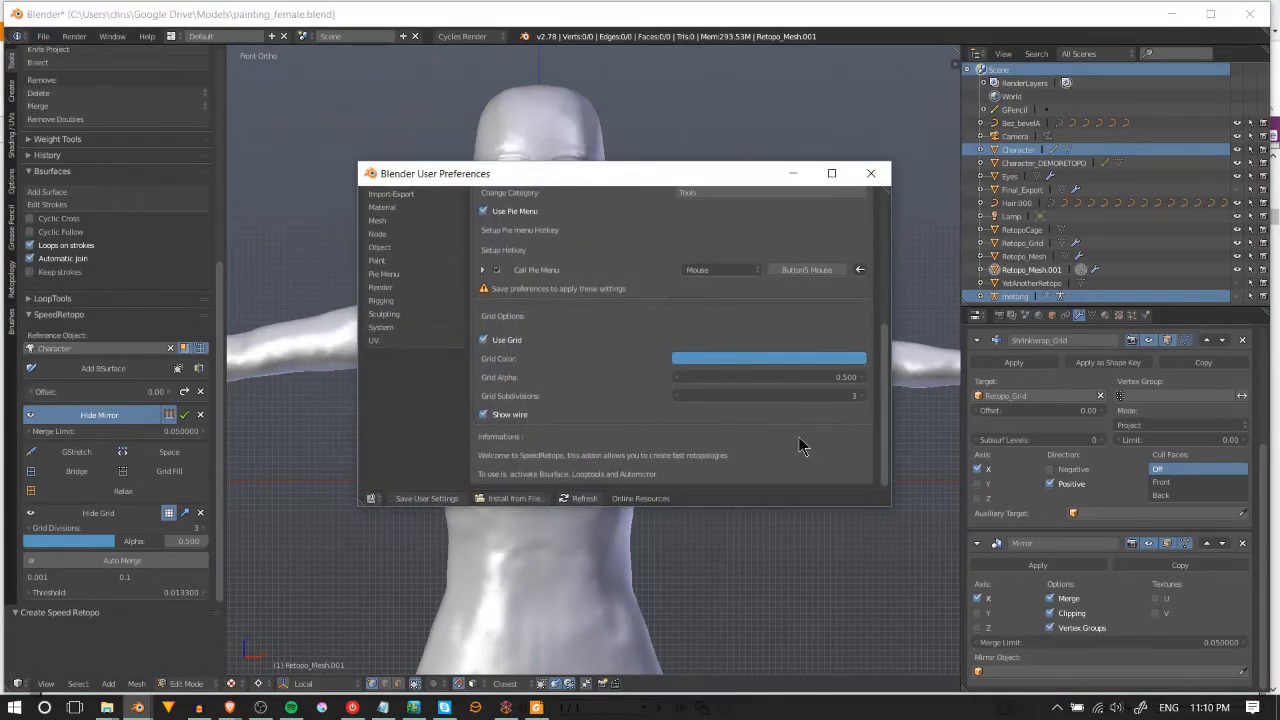
{"action": "scroll", "coordinate": [800, 443], "scroll_direction": "up", "scroll_amount": 5}
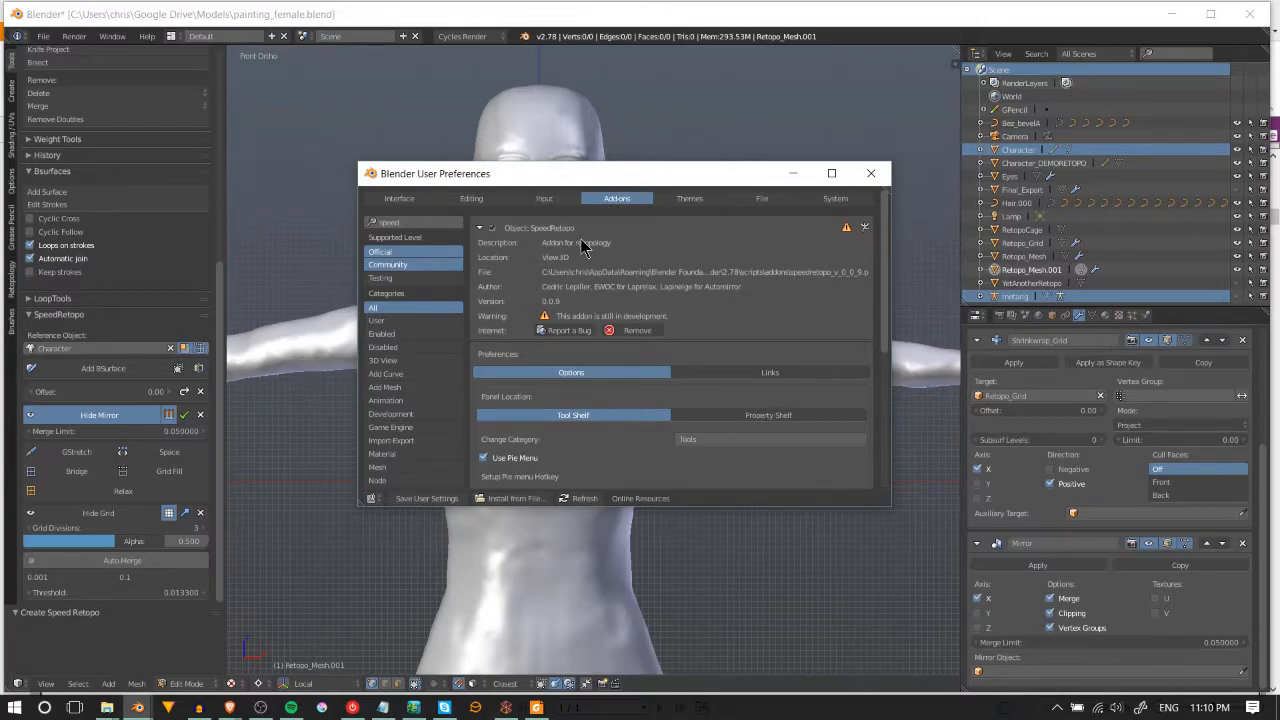
{"action": "scroll", "coordinate": [760, 333], "scroll_direction": "down", "scroll_amount": 5}
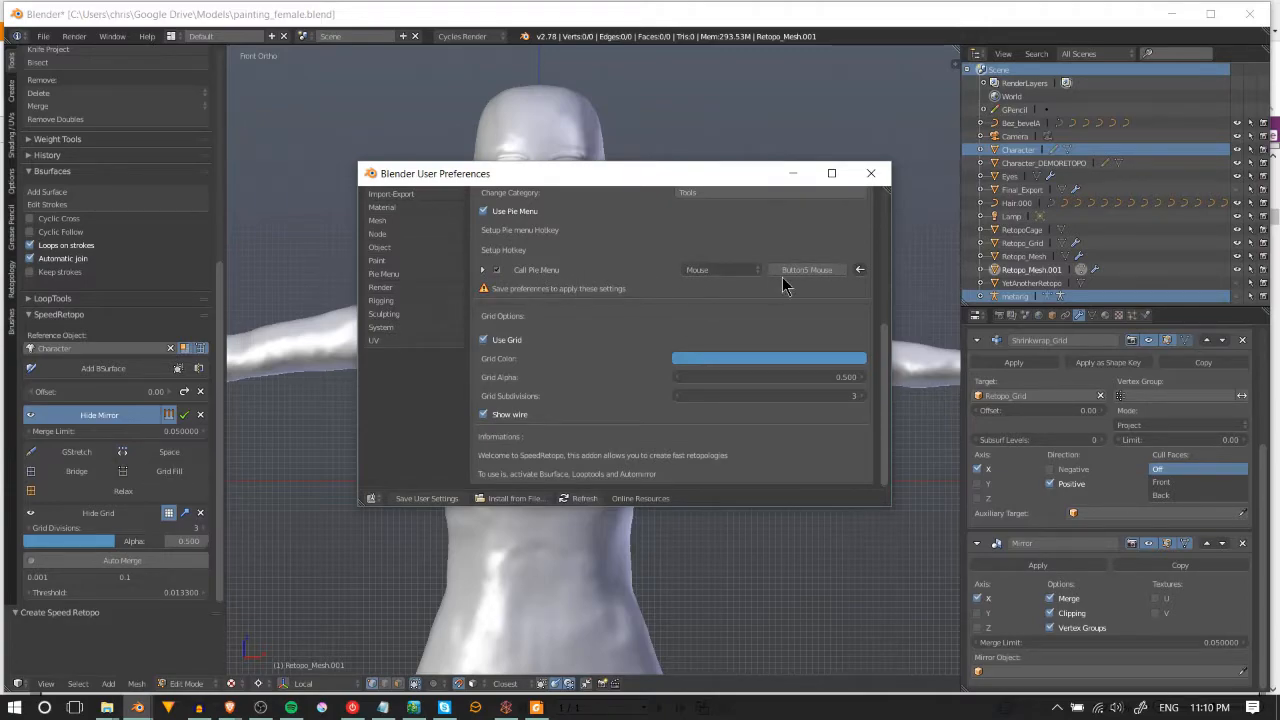
{"action": "left_click", "coordinate": [870, 173]}
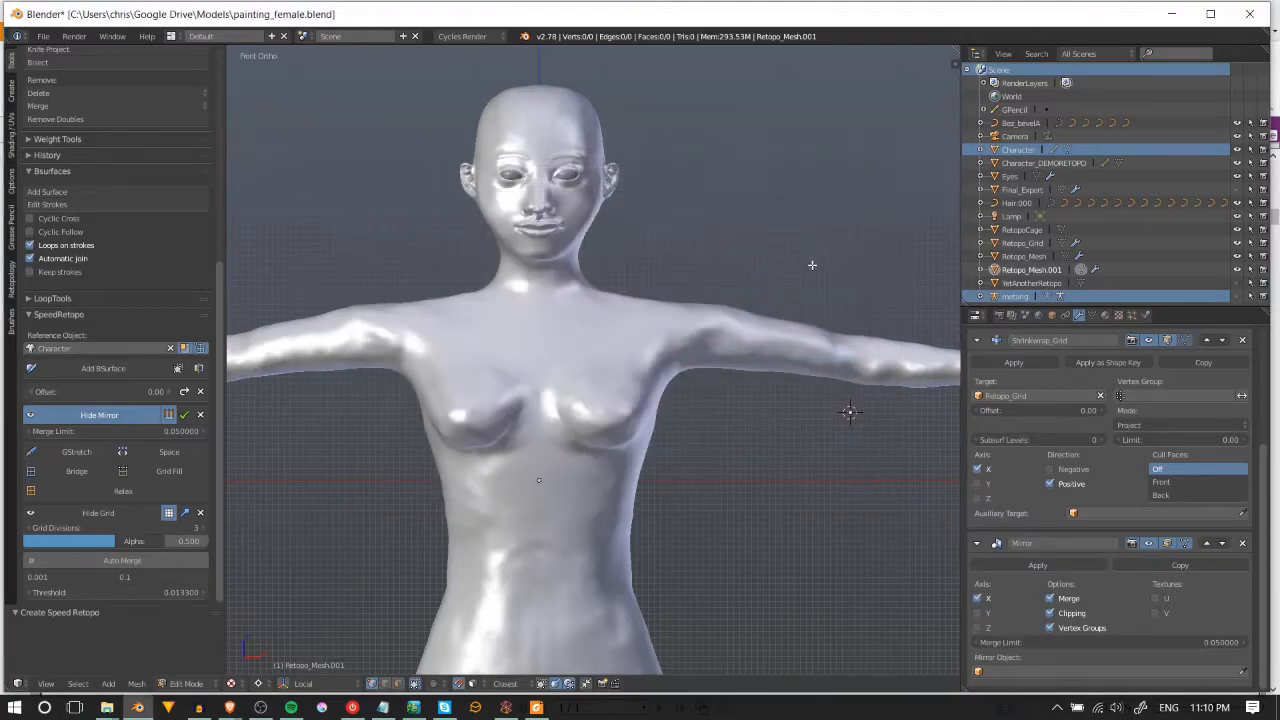
Step: Review the SpeedRetopo pie menu commands and set the Threshold to 0.013400
{"action": "middle_click", "coordinate": [806, 274]}
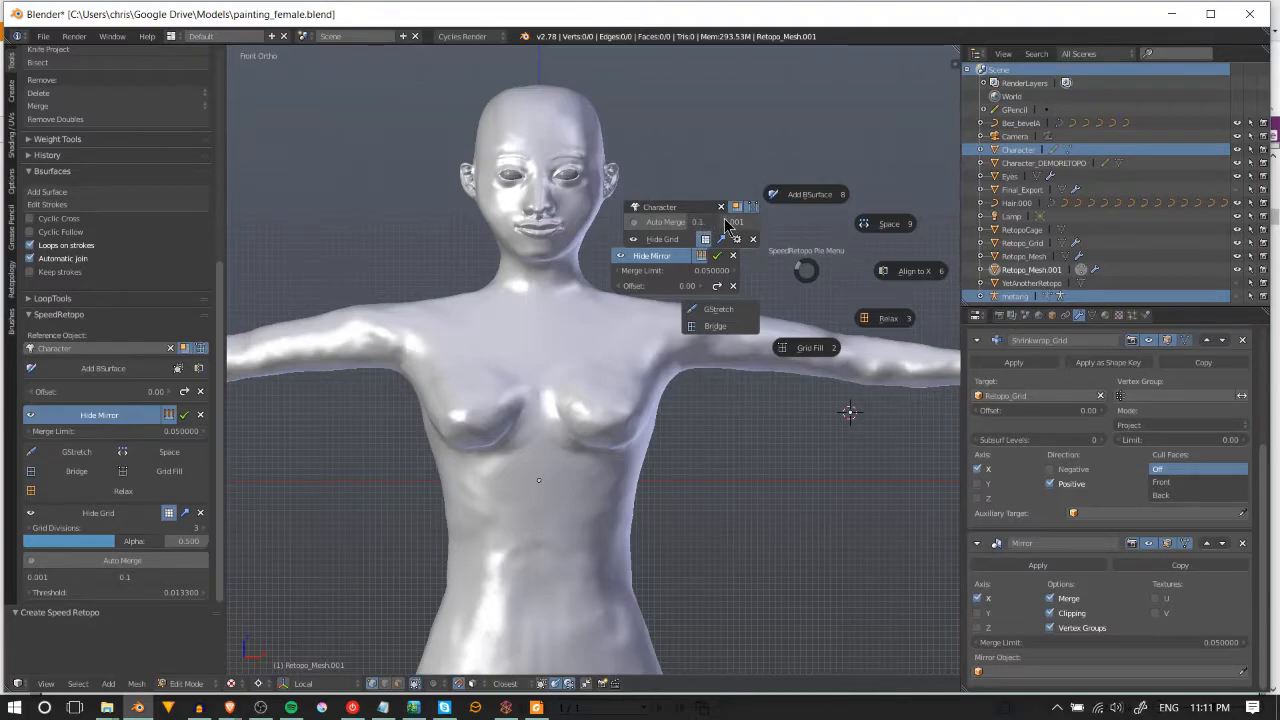
{"action": "key", "text": "Escape"}
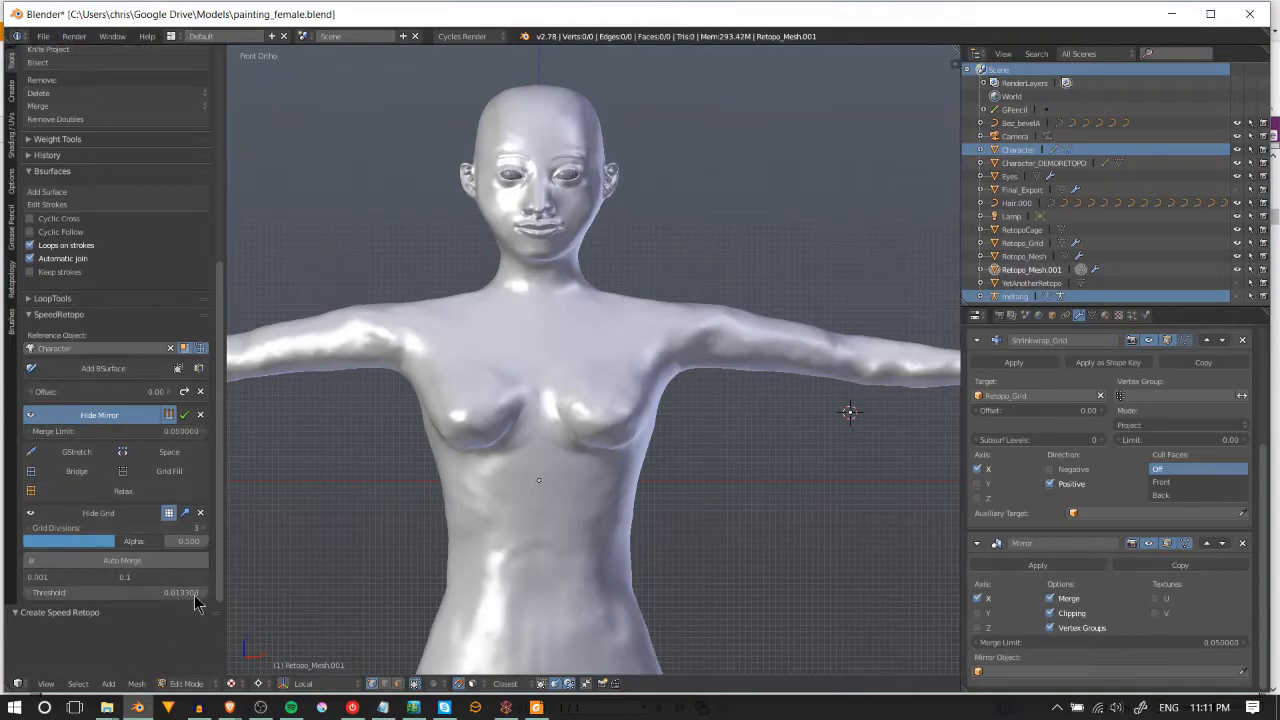
{"action": "left_click_drag", "start_coordinate": [139, 593], "coordinate": [146, 593]}
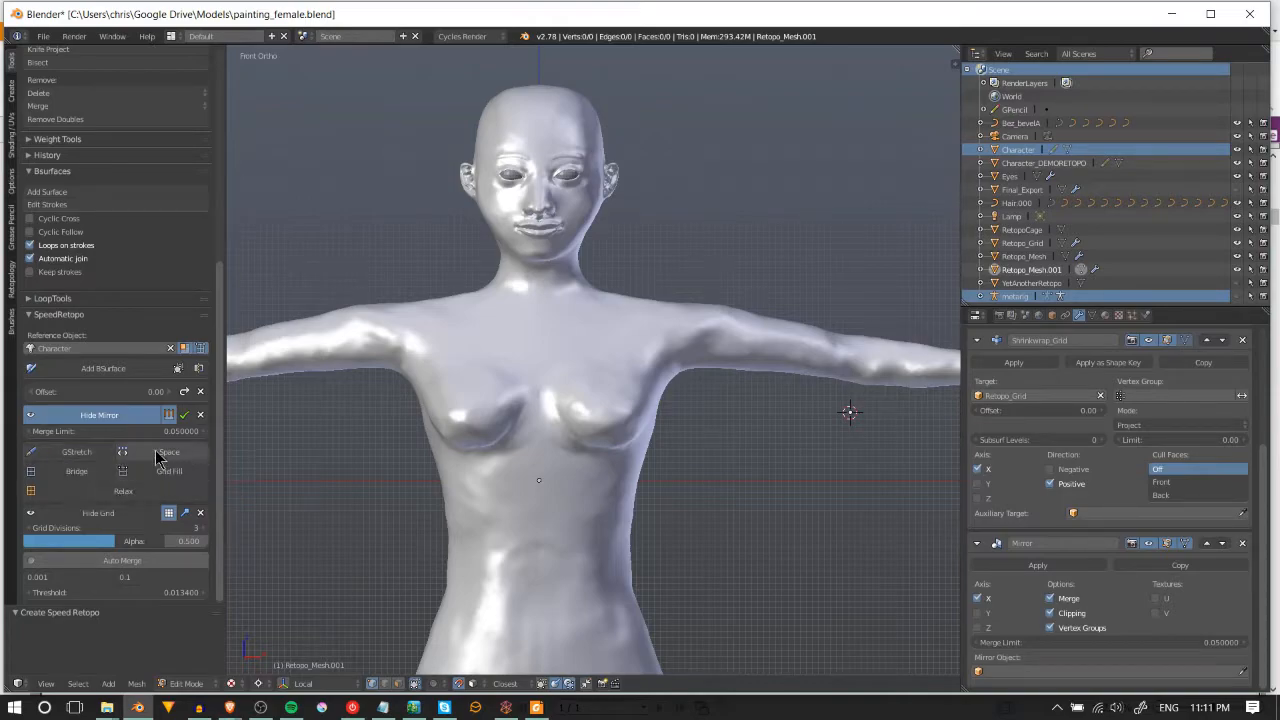
{"action": "right_click", "coordinate": [491, 338], "text": "shift"}
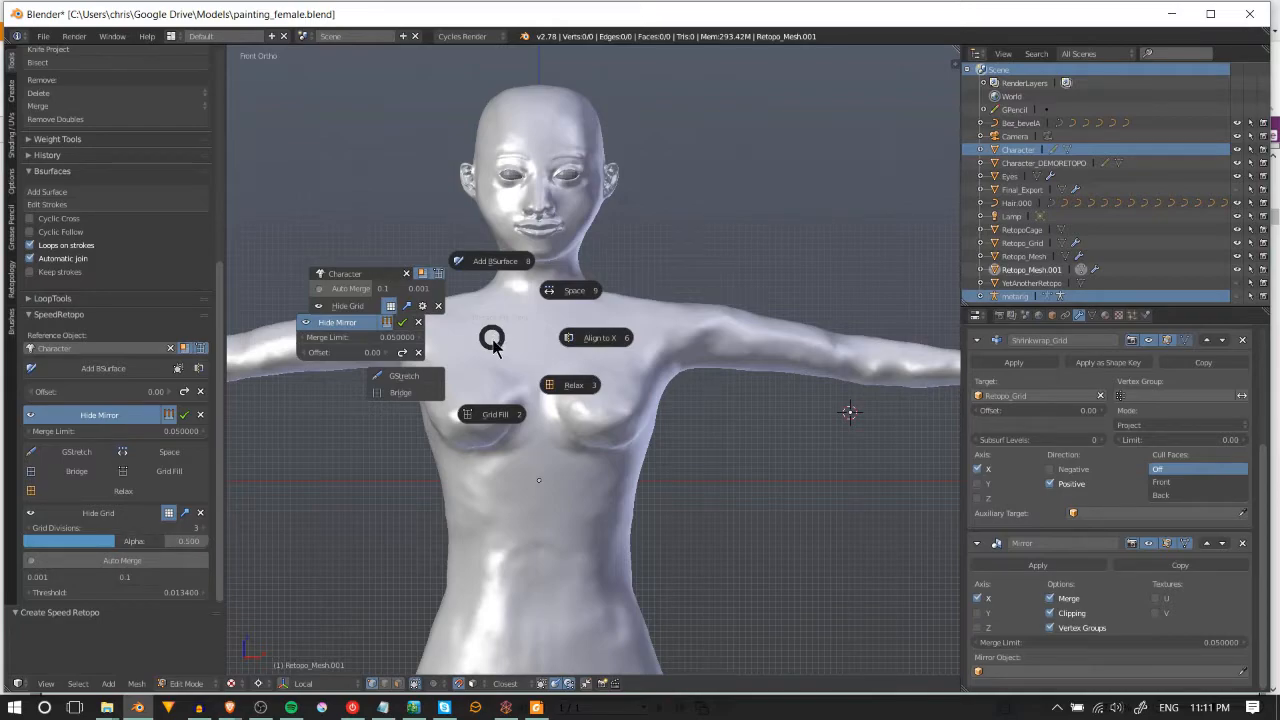
{"action": "key", "text": "Escape"}
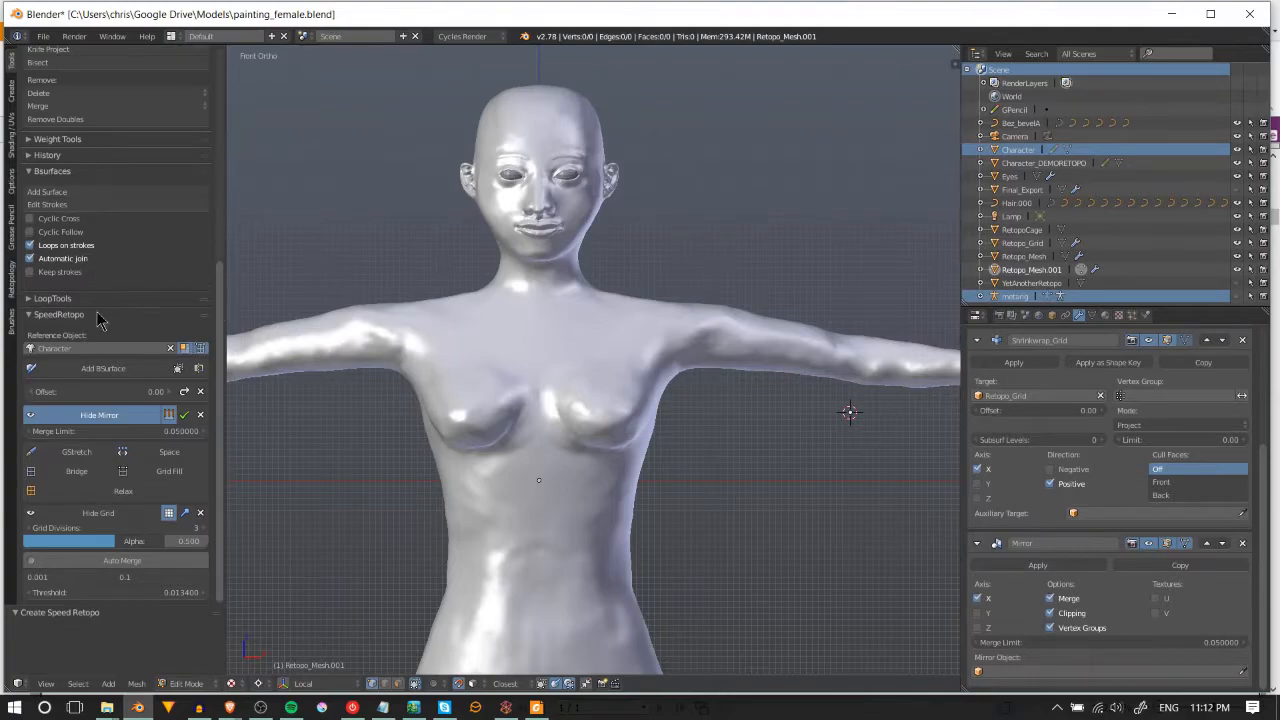
Step: Try building a BSurface strip from two strokes drawn across the upper arm, and undo it
{"action": "left_click_drag", "start_coordinate": [643, 272], "coordinate": [698, 408]}
{"action": "left_click_drag", "start_coordinate": [710, 287], "coordinate": [728, 393]}
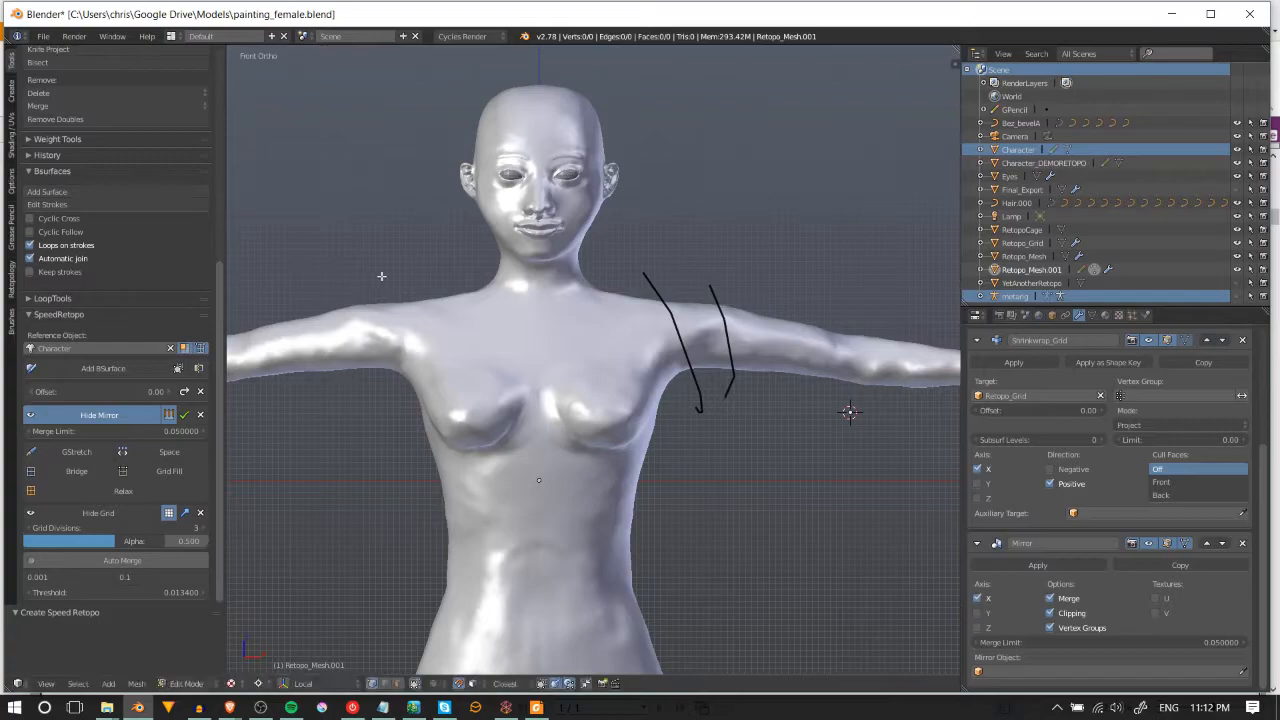
{"action": "right_click", "coordinate": [538, 278], "text": "shift"}
{"action": "left_click", "coordinate": [524, 202]}
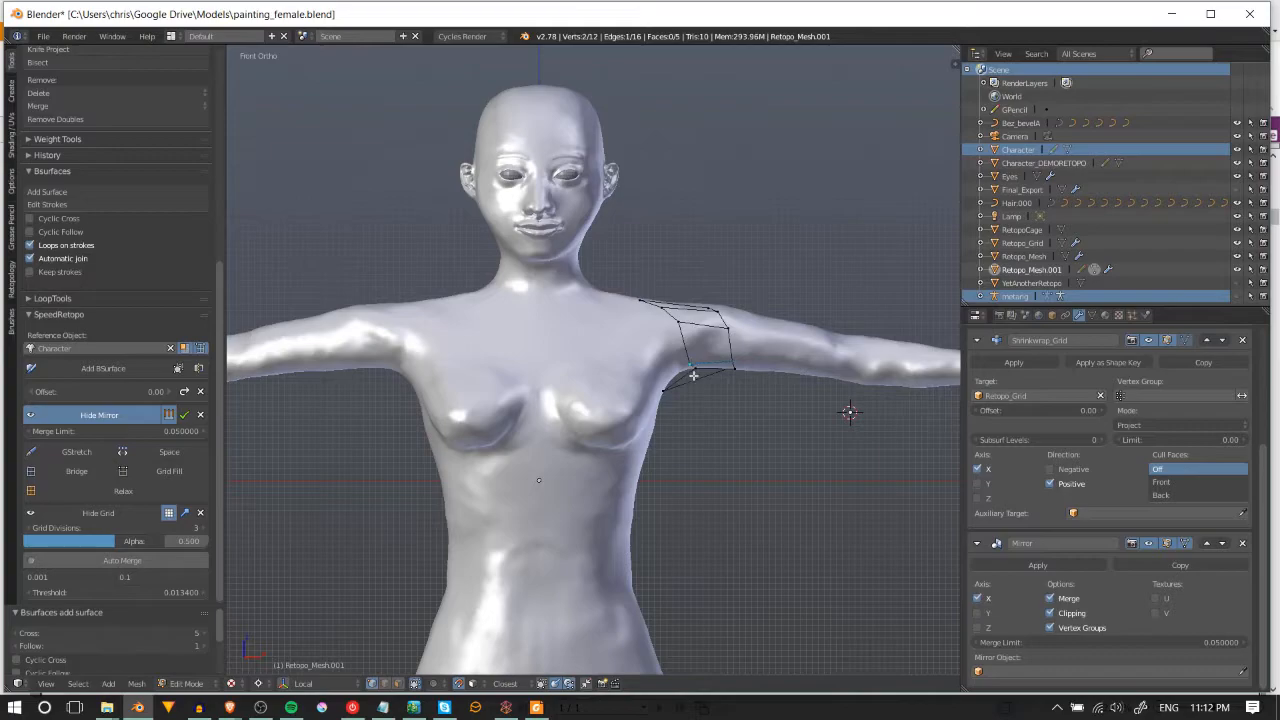
{"action": "key", "text": "ctrl+z"}
{"action": "middle_click_drag", "start_coordinate": [700, 383], "coordinate": [639, 400], "text": "shift"}
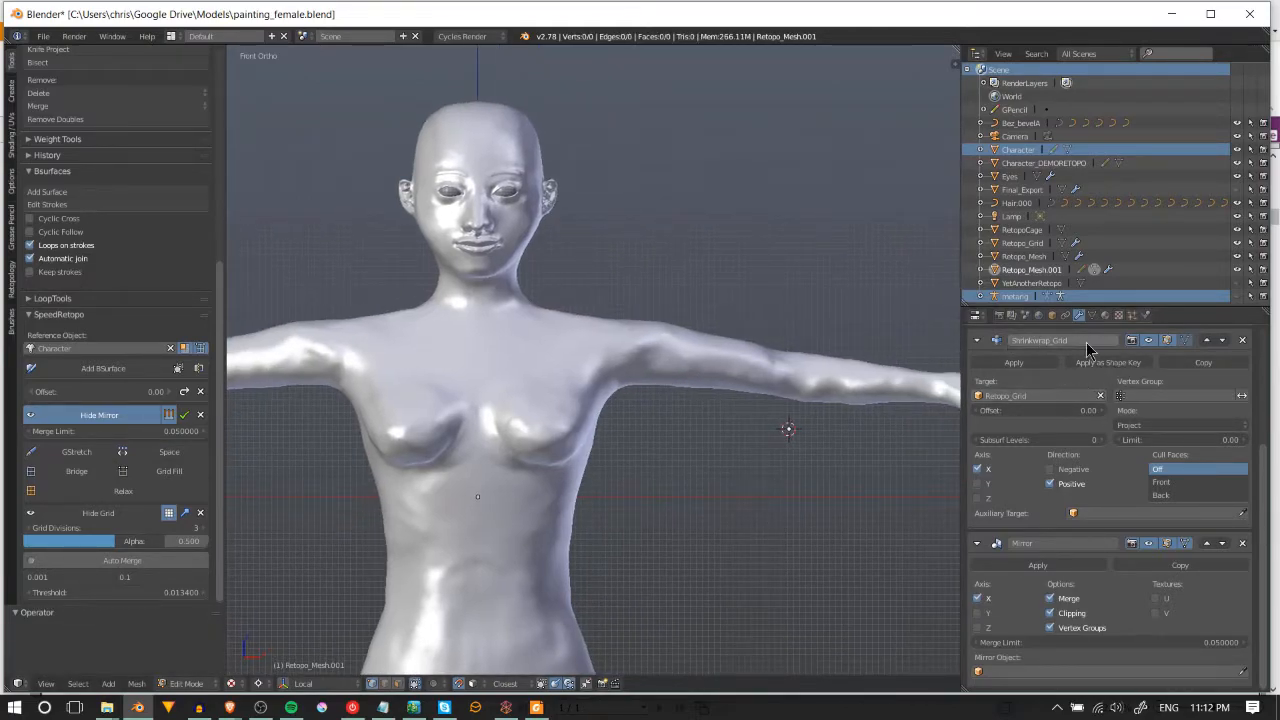
{"action": "middle_click_drag", "start_coordinate": [863, 365], "coordinate": [858, 367], "text": "shift"}
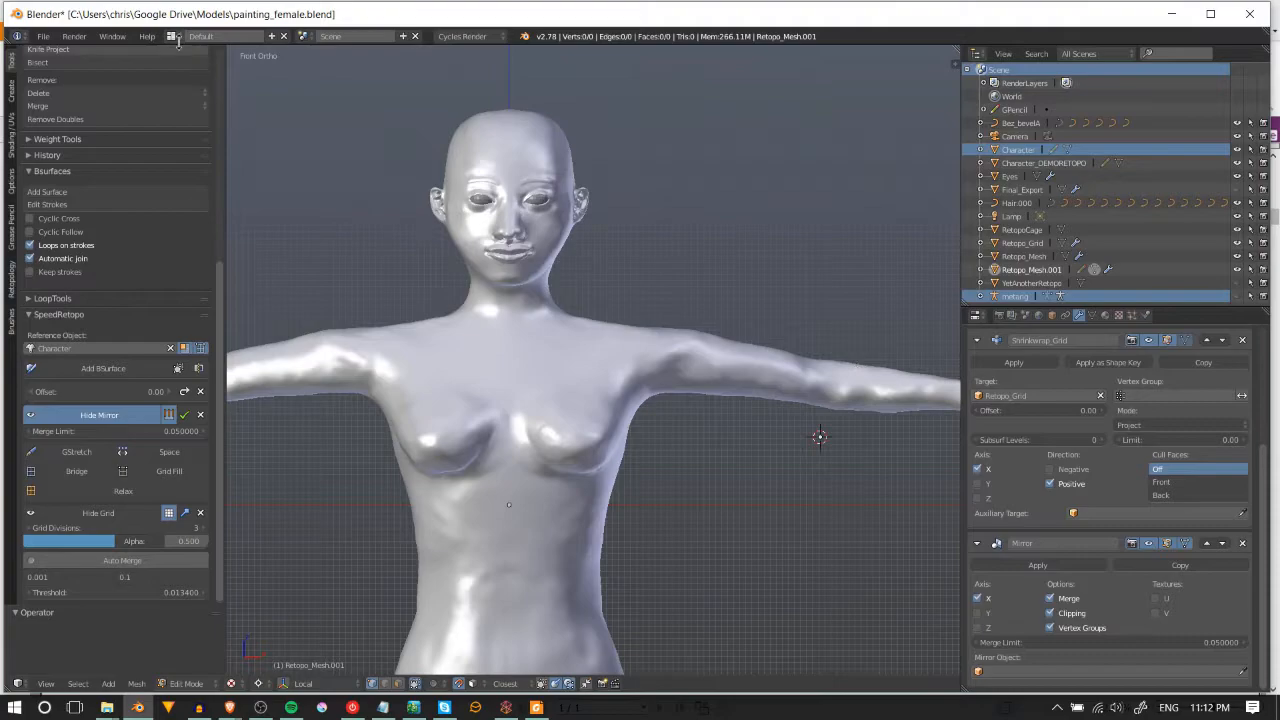
Step: Search the add-on preferences for "retopoflow", examine the RetopoFlow add-on's details and settings, and close the preferences
{"action": "left_click", "coordinate": [43, 36]}
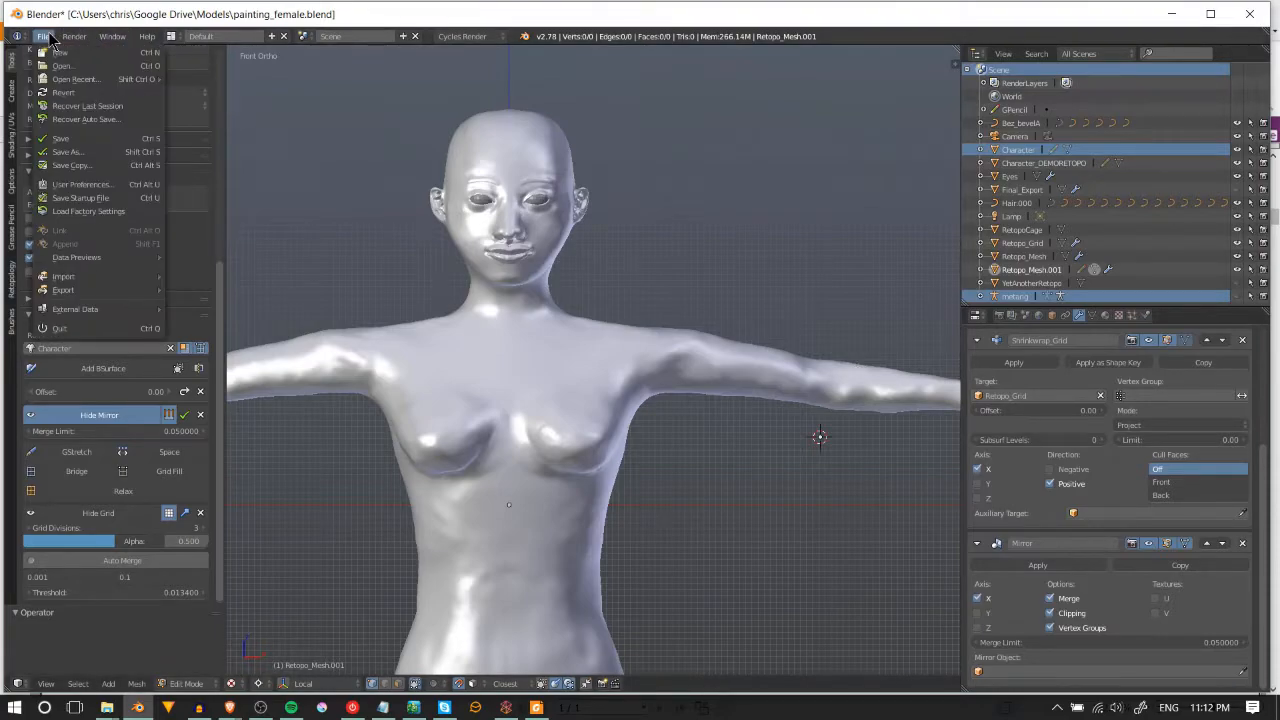
{"action": "left_click", "coordinate": [92, 184]}
{"action": "left_click", "coordinate": [46, 87]}
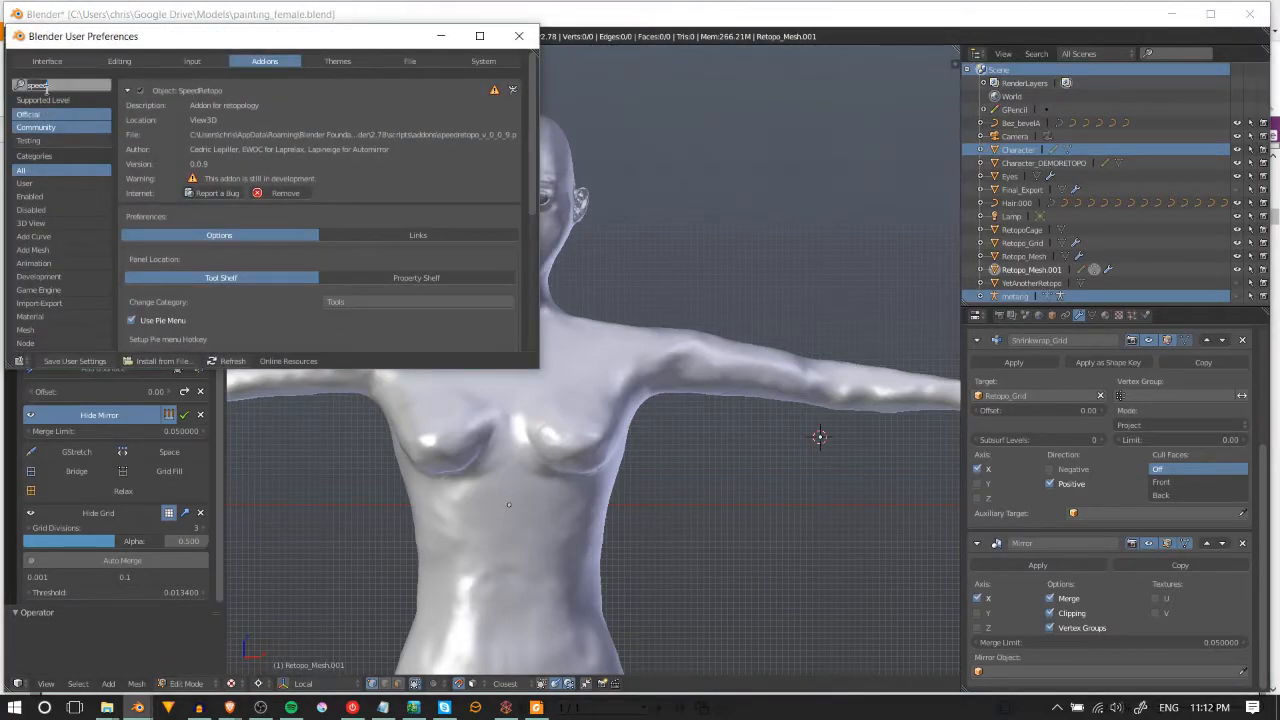
{"action": "type", "text": "retopoflow"}
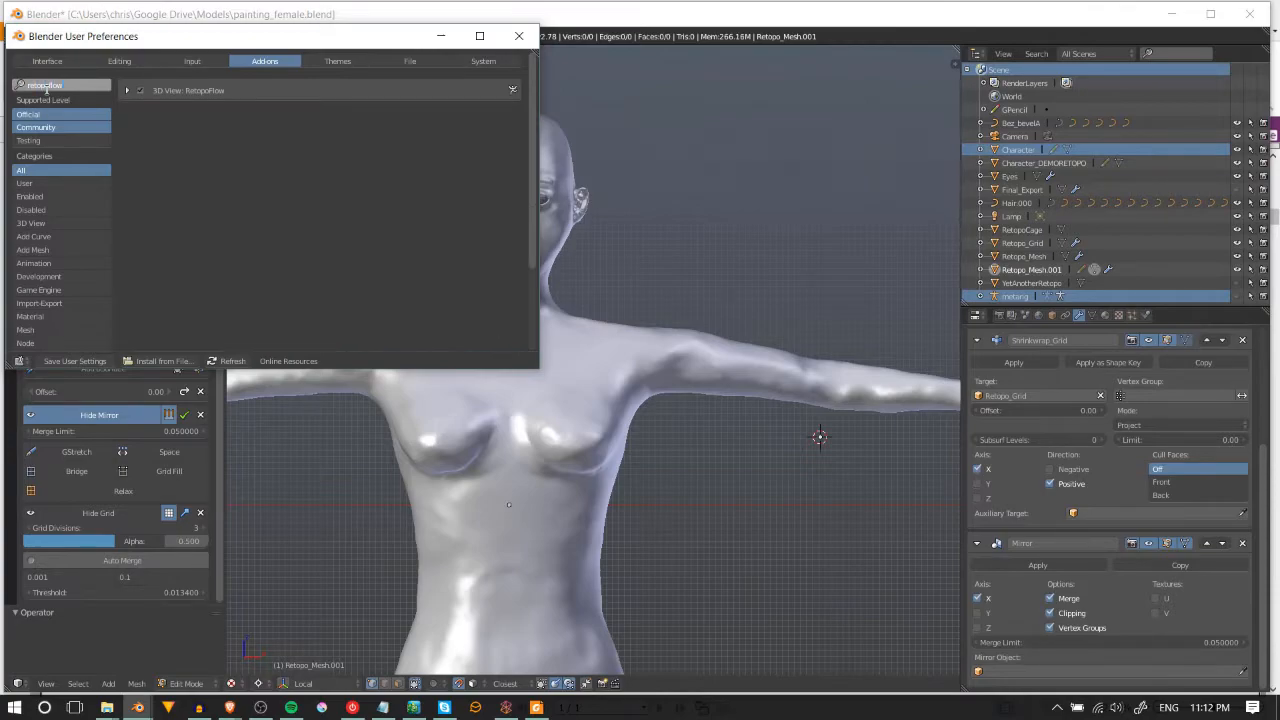
{"action": "left_click", "coordinate": [127, 91]}
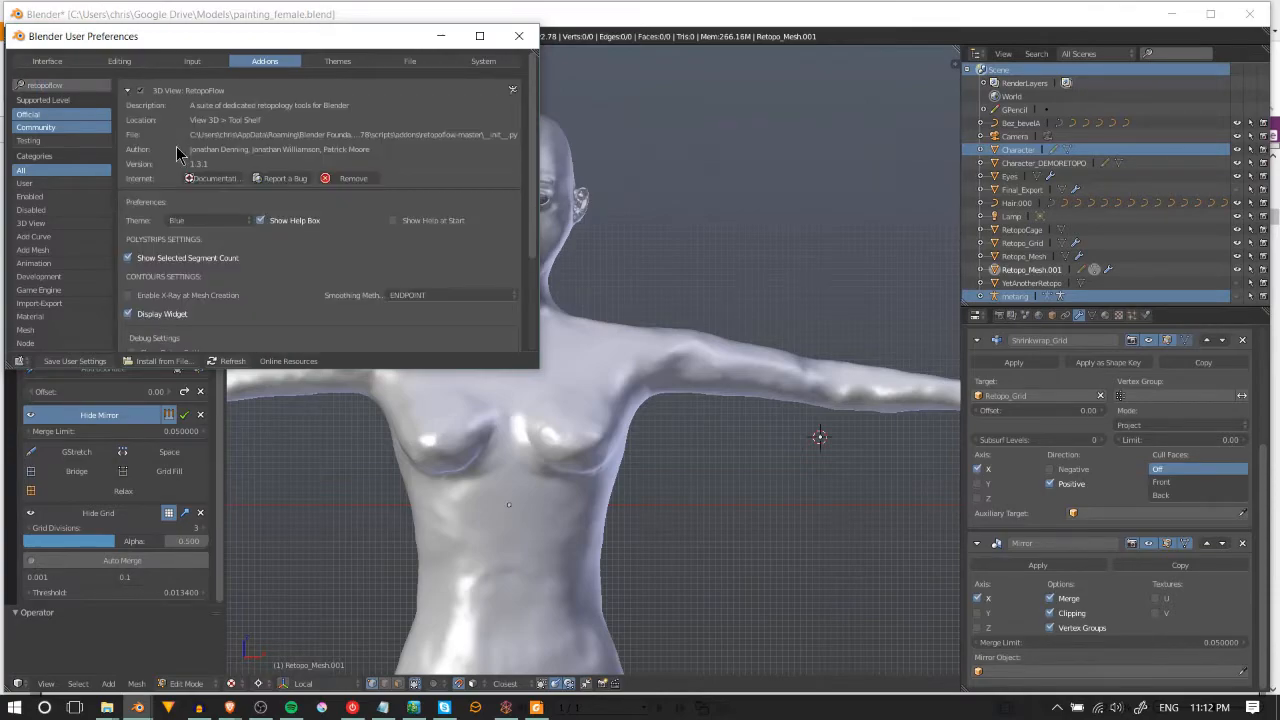
{"action": "scroll", "coordinate": [177, 155], "scroll_direction": "down", "scroll_amount": 1}
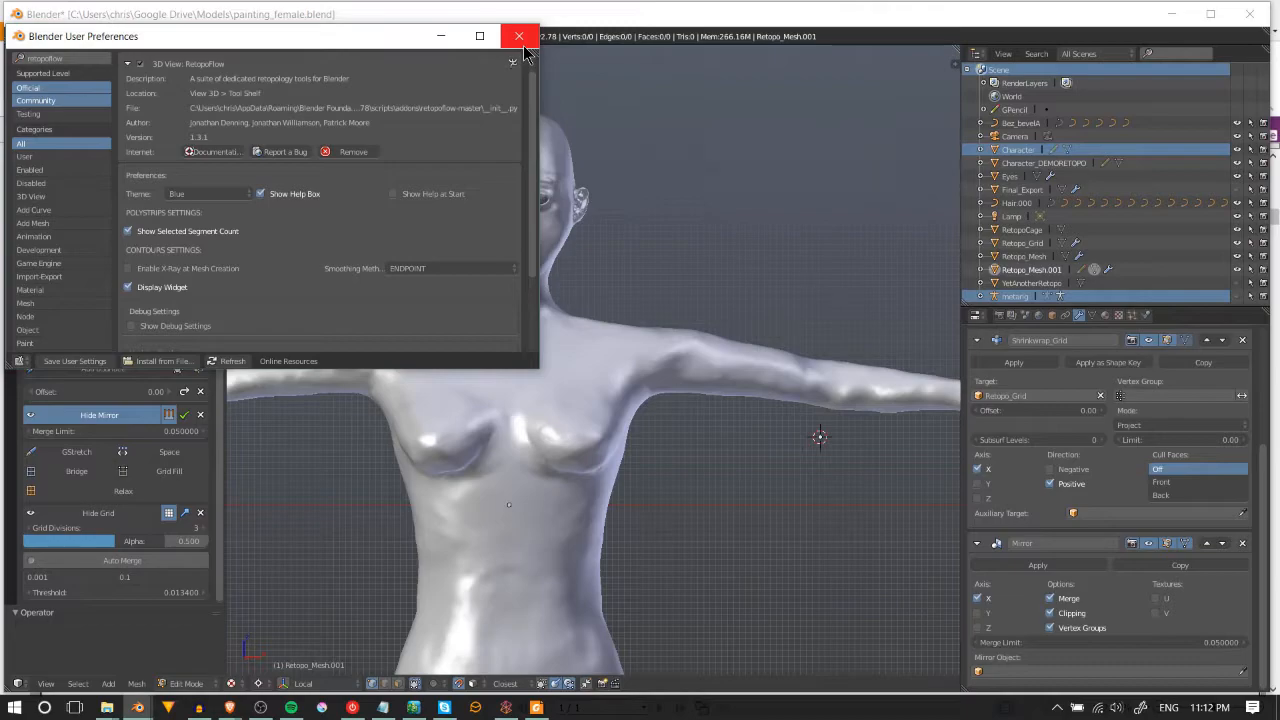
{"action": "left_click", "coordinate": [520, 40]}
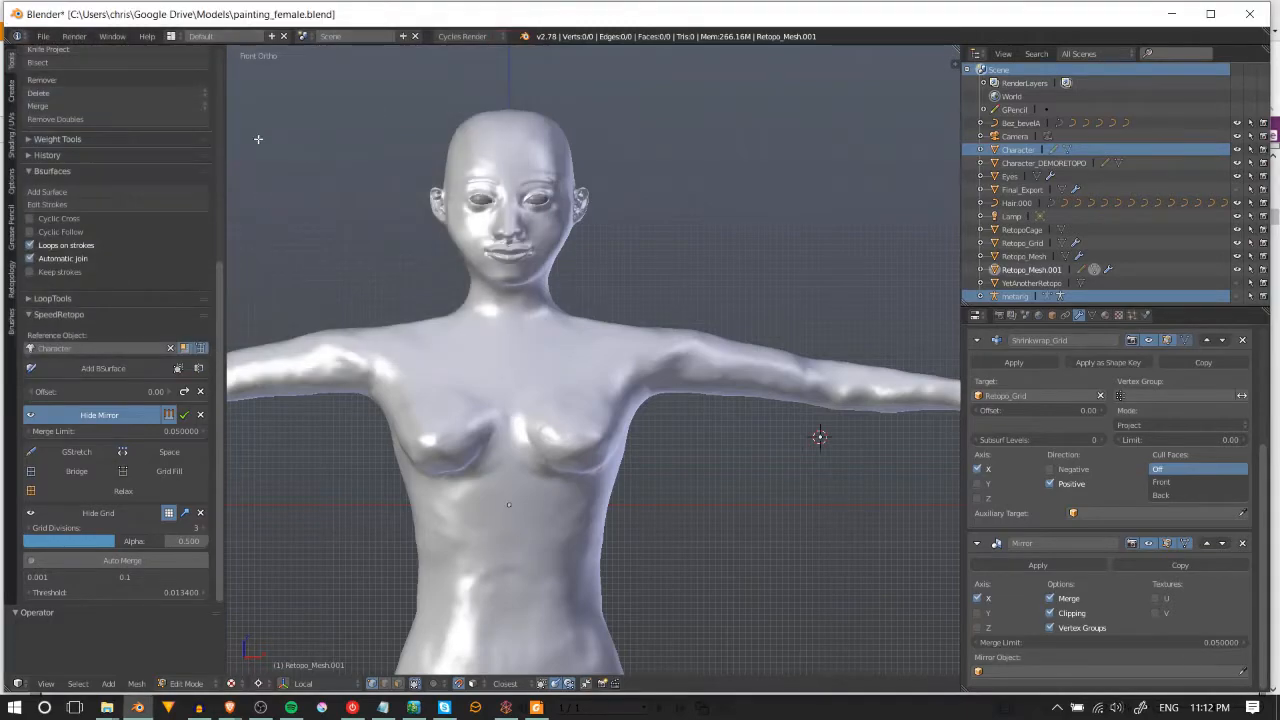
Step: Set the Character object as the RetopoFlow source object
{"action": "left_click", "coordinate": [11, 278]}
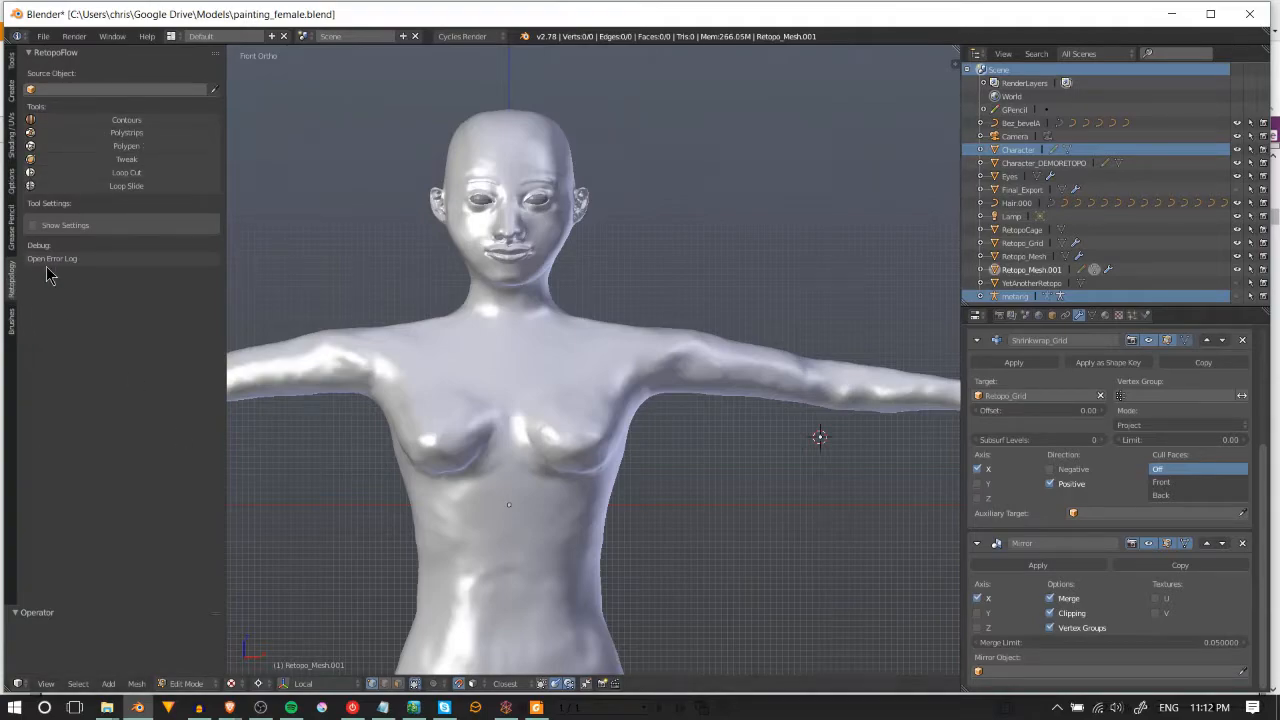
{"action": "left_click", "coordinate": [158, 120]}
{"action": "left_click", "coordinate": [150, 89]}
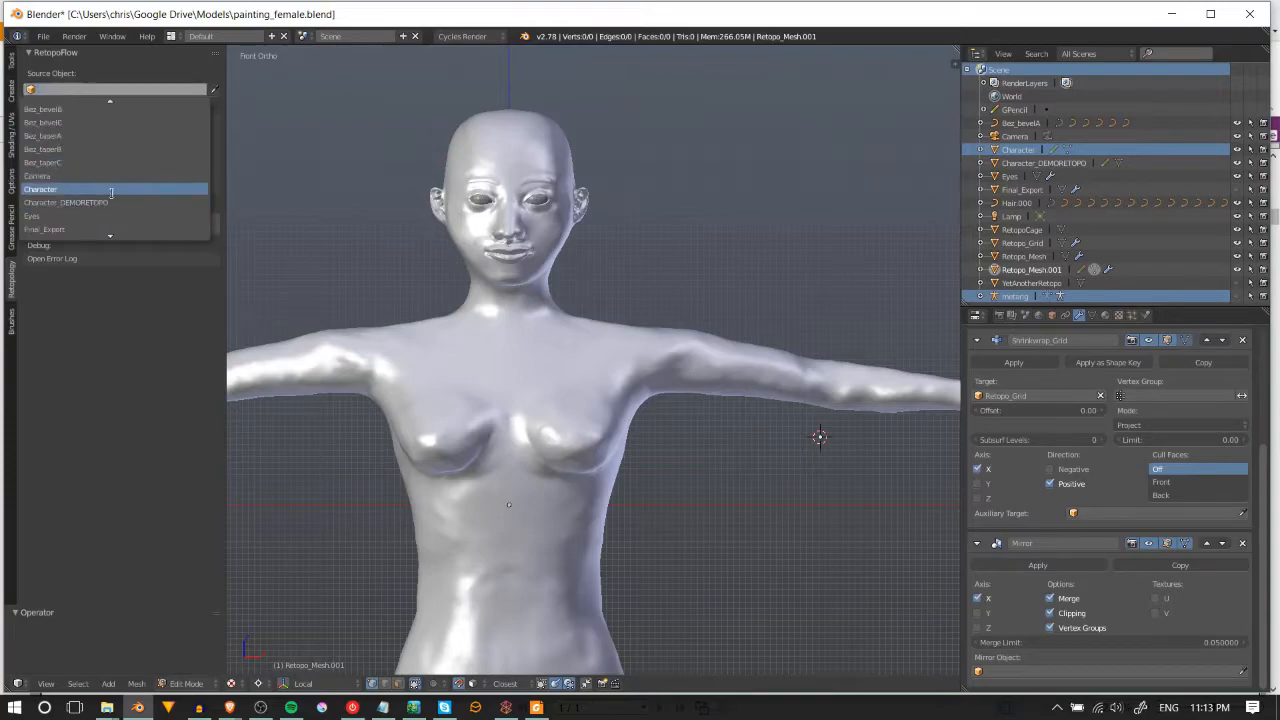
{"action": "left_click", "coordinate": [114, 191]}
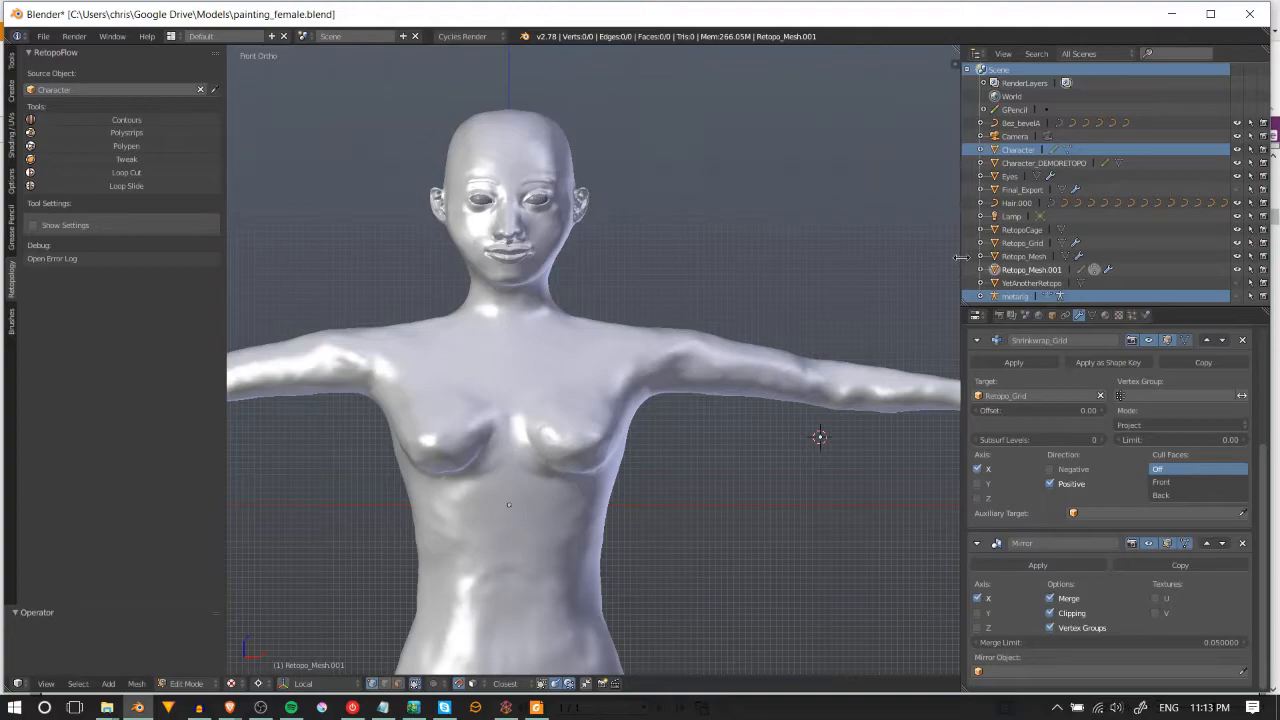
Step: Start RetopoFlow's Contours tool, review its help on drawing, transforming and generating the mesh, and hide the help
{"action": "left_click", "coordinate": [77, 121]}
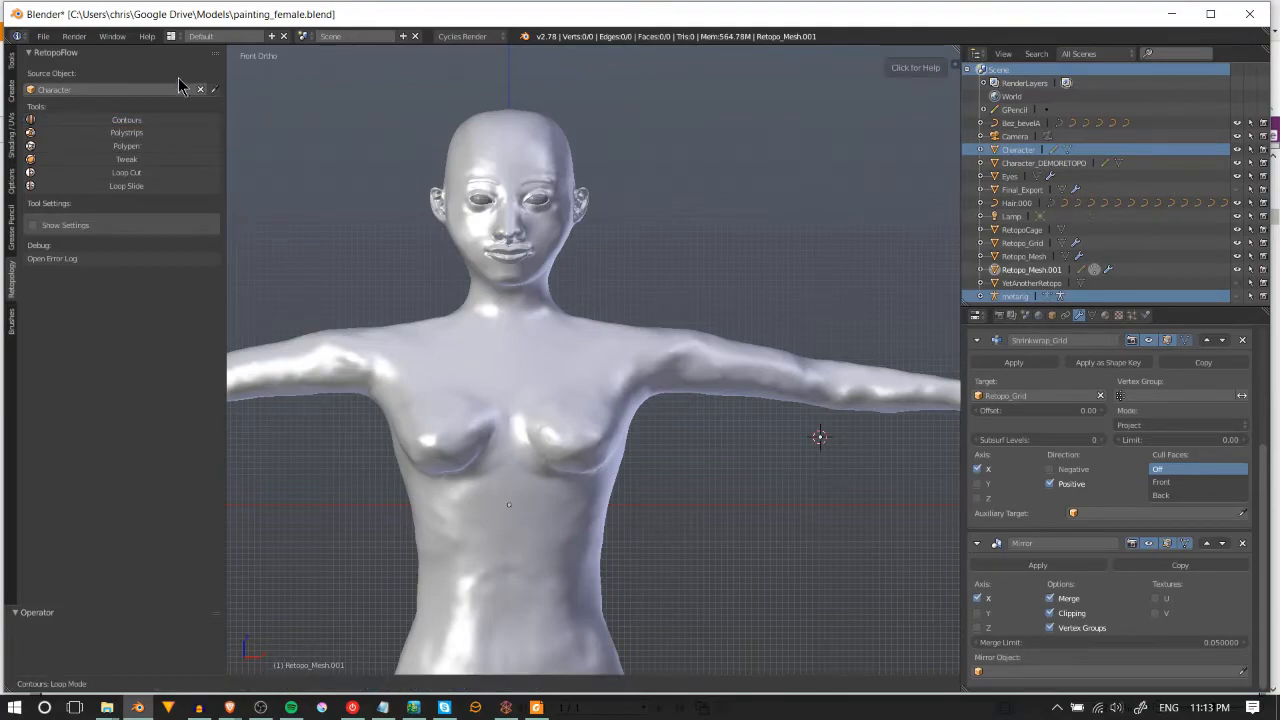
{"action": "left_click", "coordinate": [906, 70]}
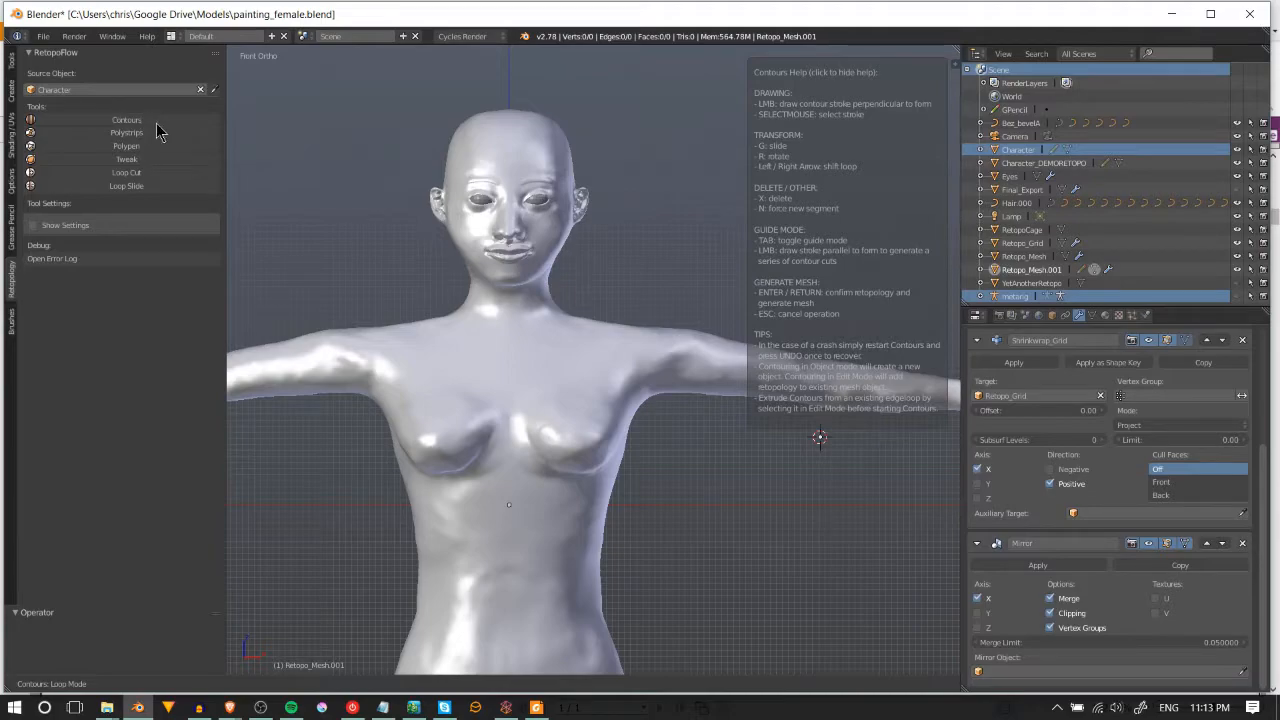
{"action": "left_click", "coordinate": [823, 66]}
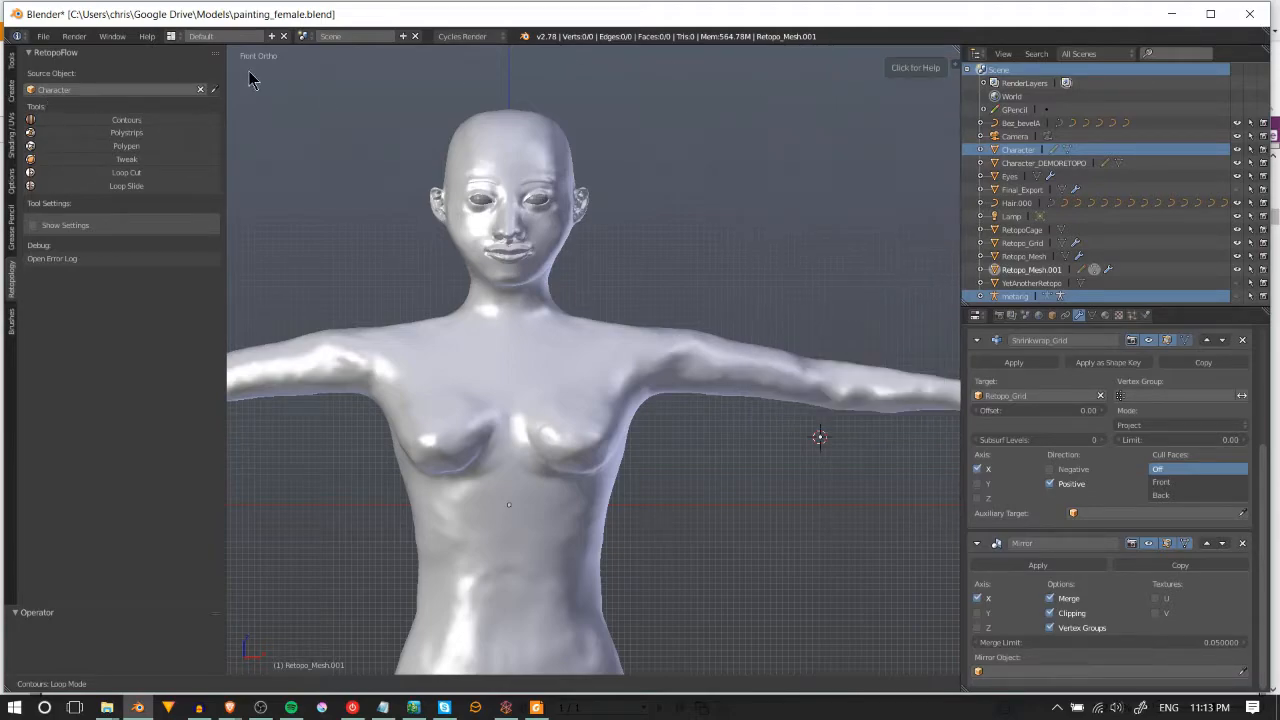
Step: Try drawing Contours loops across the arm from the shoulder to just past the elbow, generate the mesh, and undo it
{"action": "middle_click_drag", "start_coordinate": [752, 308], "coordinate": [625, 295], "text": "shift"}
{"action": "scroll", "coordinate": [625, 295], "scroll_direction": "up", "scroll_amount": 1}
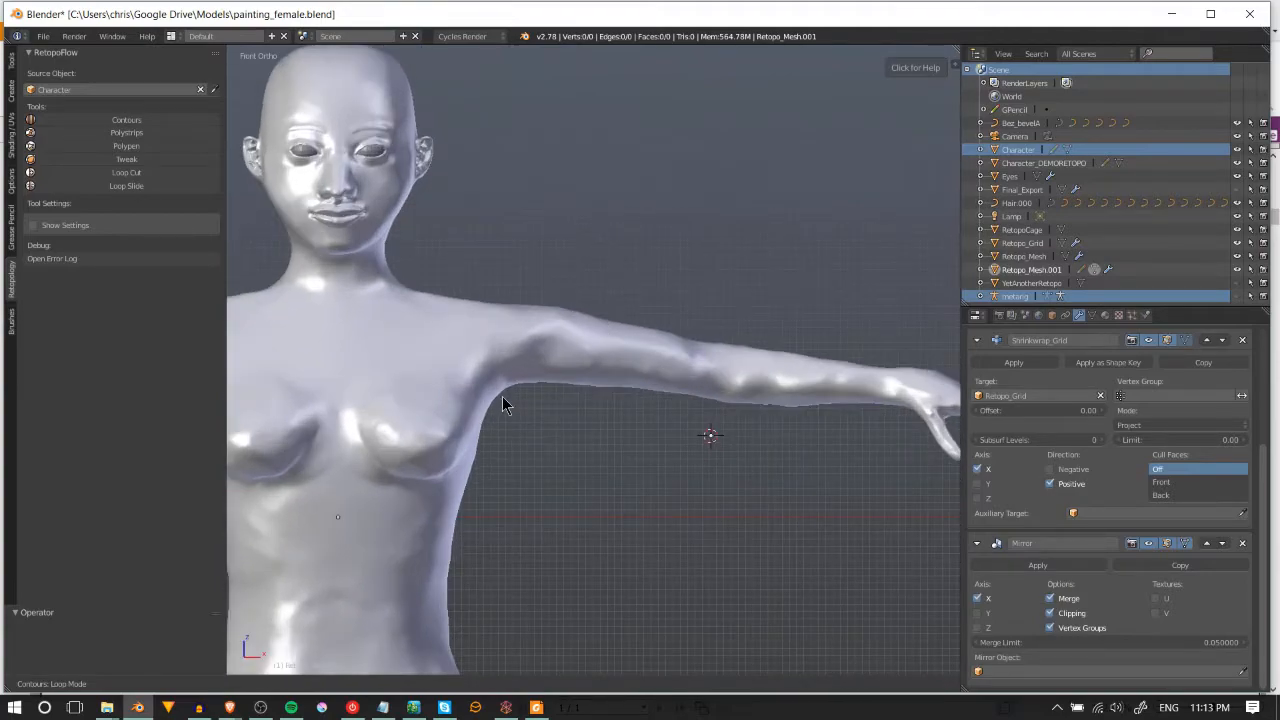
{"action": "left_click_drag", "start_coordinate": [507, 406], "coordinate": [494, 277]}
{"action": "mouse_move", "coordinate": [508, 383]}
{"action": "left_click_drag", "start_coordinate": [540, 392], "coordinate": [543, 274]}
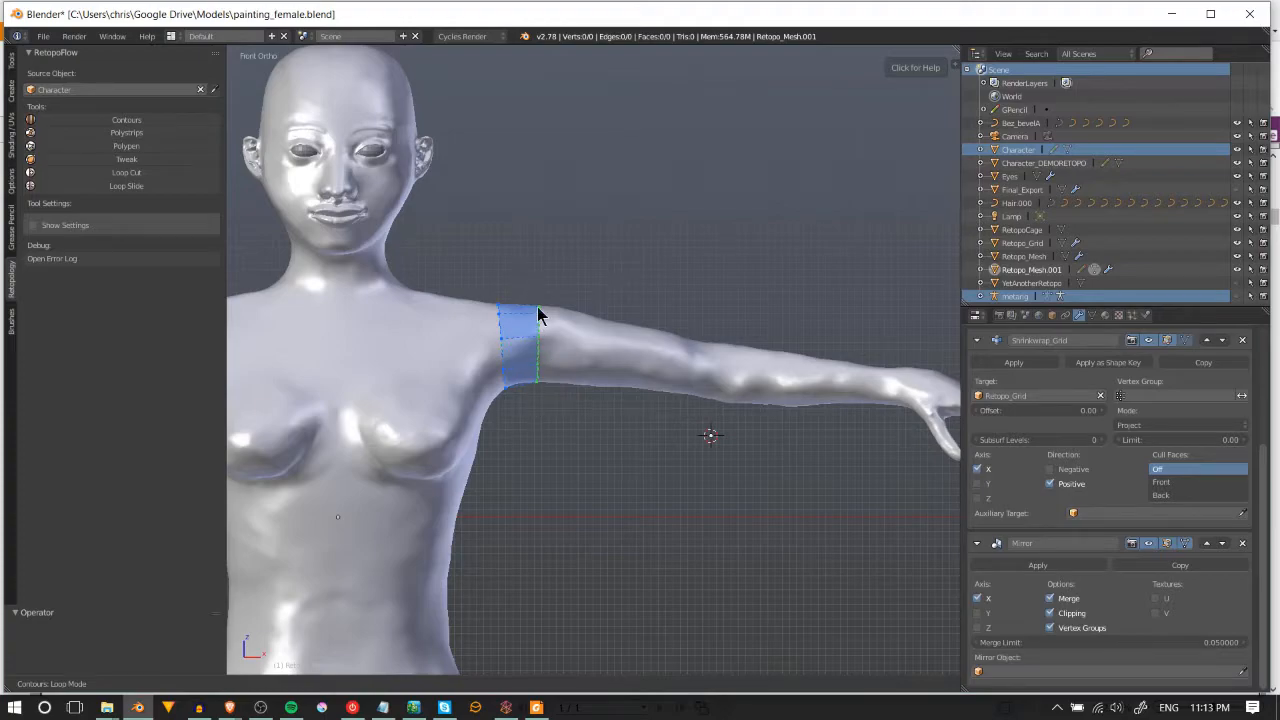
{"action": "left_click_drag", "start_coordinate": [565, 393], "coordinate": [574, 295]}
{"action": "mouse_move", "coordinate": [603, 393]}
{"action": "left_mouse_down"}
{"action": "mouse_move", "coordinate": [618, 303]}
{"action": "mouse_move", "coordinate": [663, 306]}
{"action": "left_mouse_up"}
{"action": "mouse_move", "coordinate": [677, 402]}
{"action": "left_mouse_down"}
{"action": "mouse_move", "coordinate": [713, 320]}
{"action": "mouse_move", "coordinate": [715, 332]}
{"action": "left_mouse_up"}
{"action": "mouse_move", "coordinate": [721, 416]}
{"action": "left_mouse_down"}
{"action": "mouse_move", "coordinate": [748, 340]}
{"action": "mouse_move", "coordinate": [780, 316]}
{"action": "left_mouse_up"}
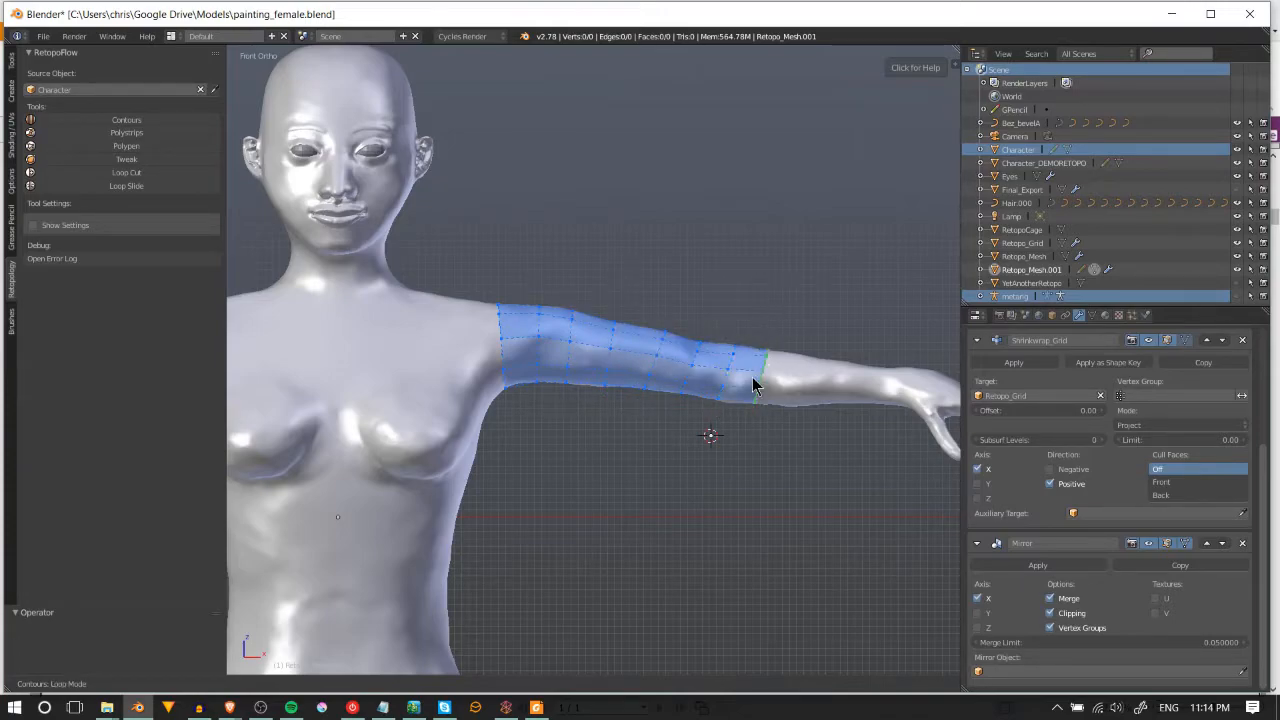
{"action": "middle_click_drag", "start_coordinate": [749, 400], "coordinate": [600, 400]}
{"action": "scroll", "coordinate": [640, 378], "scroll_direction": "up", "scroll_amount": 3}
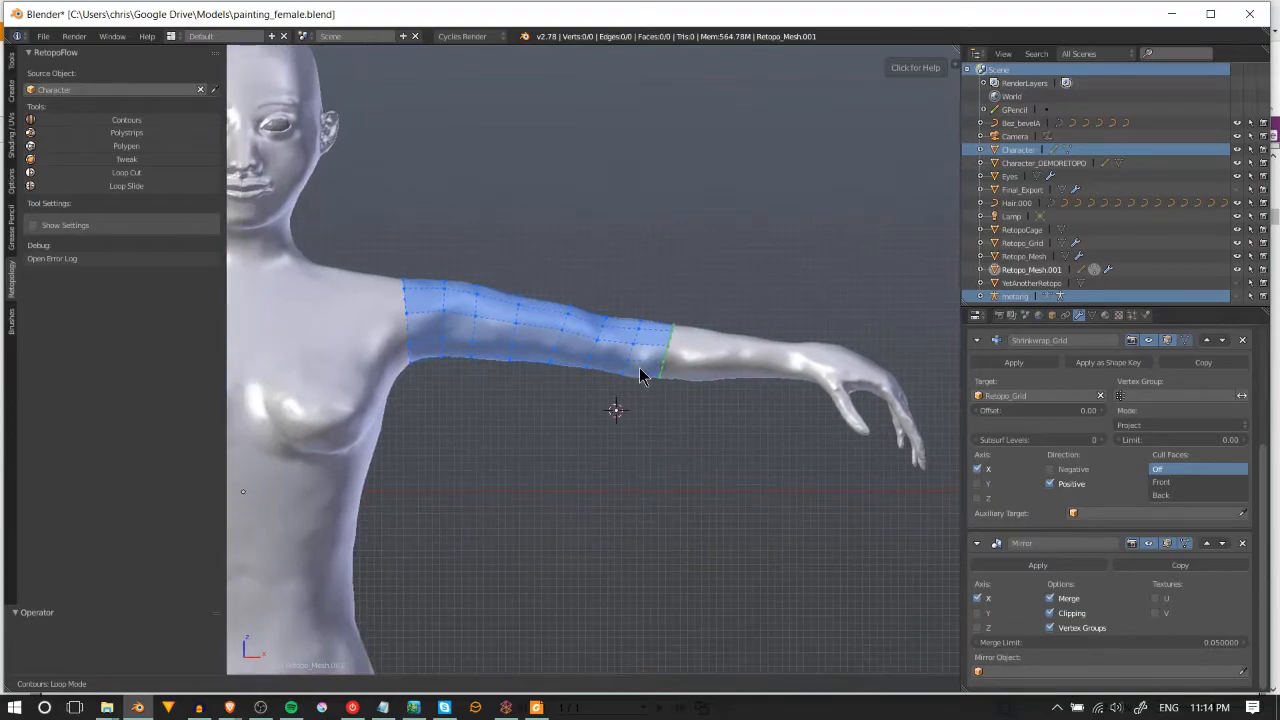
{"action": "key", "text": "Tab"}
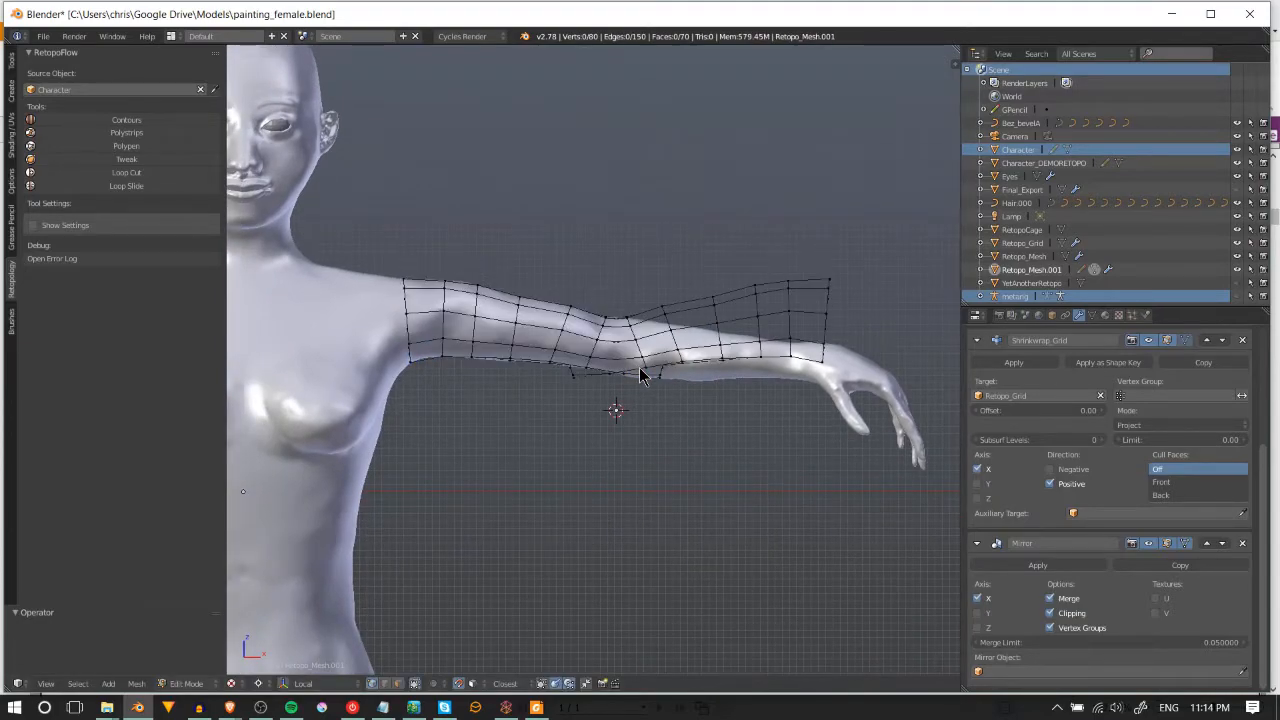
{"action": "key", "text": "ctrl+z"}
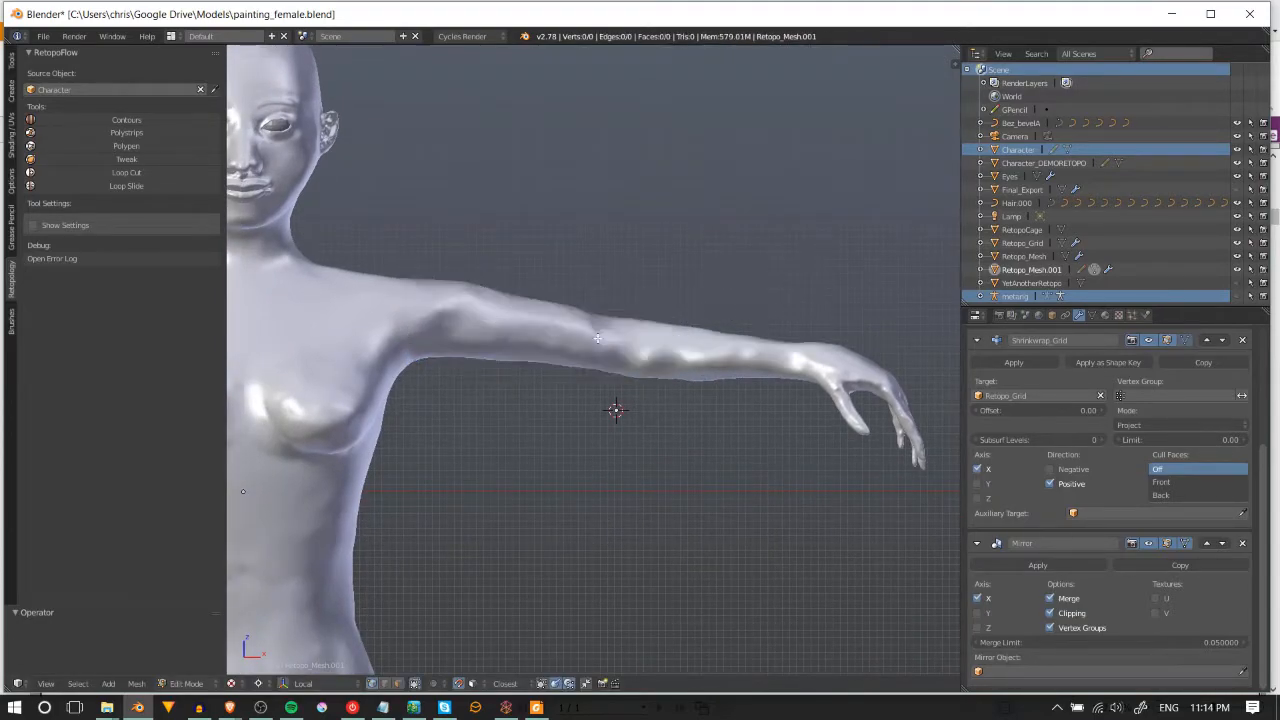
Step: Examine the sculpted character's arms, torso and legs from several angles
{"action": "middle_click_drag", "start_coordinate": [582, 366], "coordinate": [757, 335], "text": "shift"}
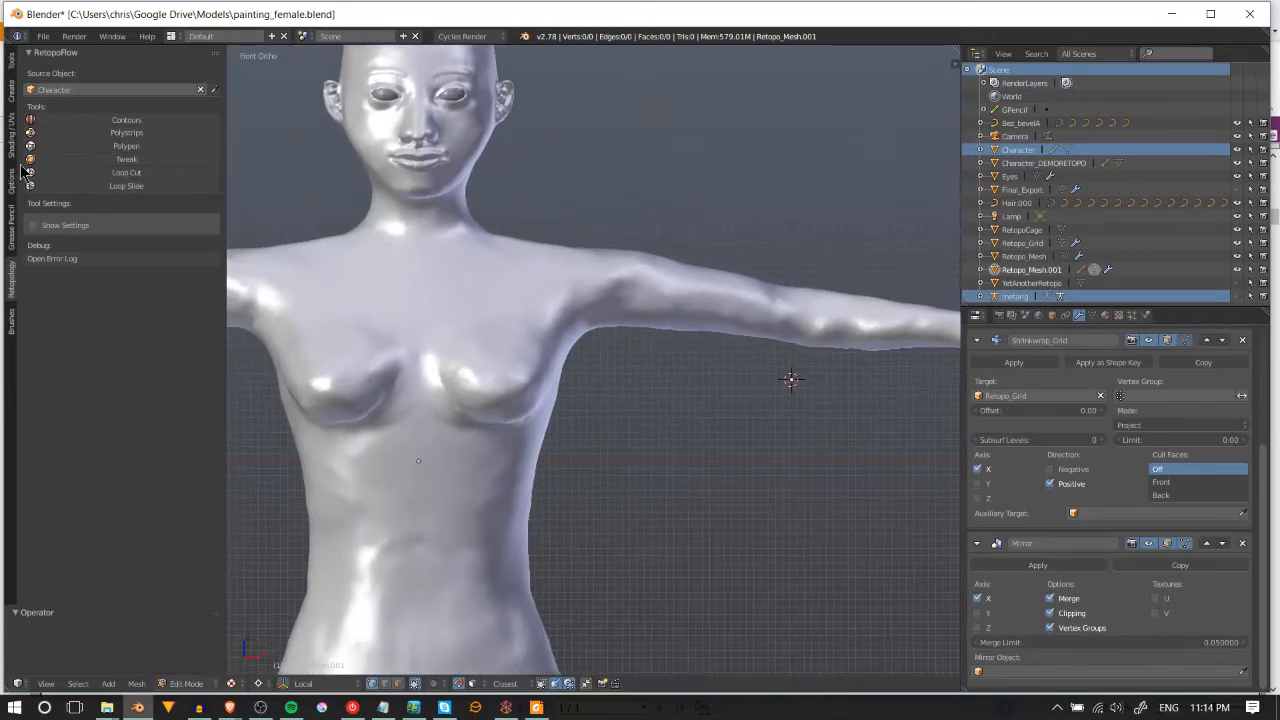
{"action": "middle_click_drag", "start_coordinate": [645, 345], "coordinate": [703, 354]}
{"action": "scroll", "coordinate": [640, 345], "scroll_direction": "down", "scroll_amount": 2}
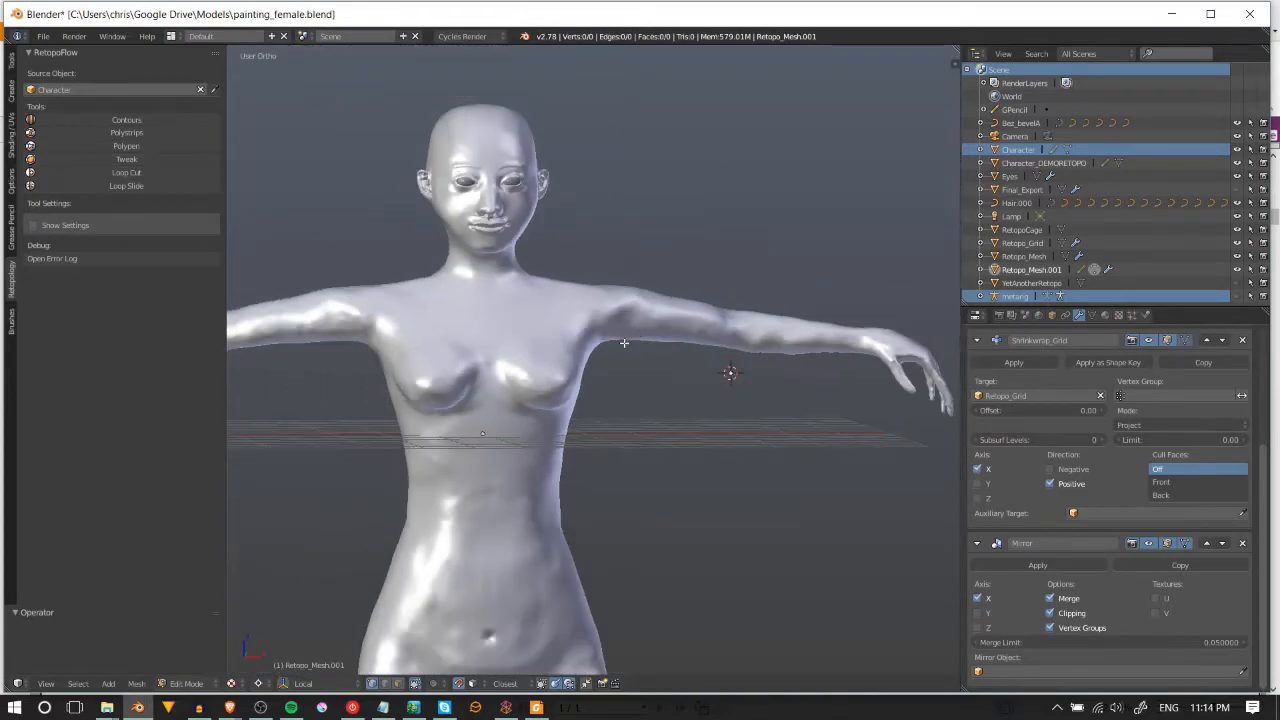
{"action": "middle_click_drag", "start_coordinate": [470, 341], "coordinate": [365, 337]}
{"action": "middle_click_drag", "start_coordinate": [365, 337], "coordinate": [423, 216], "text": "shift"}
{"action": "middle_click_drag", "start_coordinate": [660, 487], "coordinate": [632, 461]}
{"action": "middle_click_drag", "start_coordinate": [641, 578], "coordinate": [657, 337], "text": "shift"}
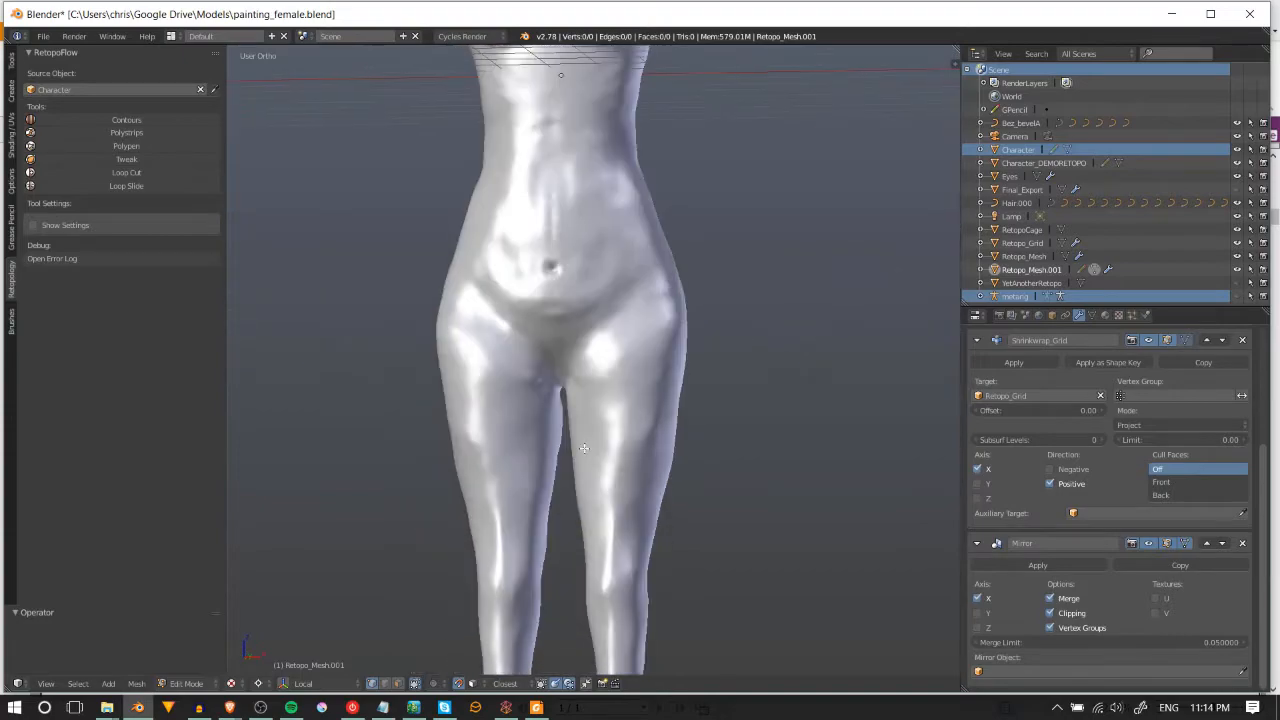
{"action": "mouse_move", "coordinate": [601, 525]}
{"action": "middle_mouse_down", "text": "shift"}
{"action": "mouse_move", "coordinate": [577, 363]}
{"action": "mouse_move", "coordinate": [598, 500]}
{"action": "middle_mouse_up", "text": "shift"}
{"action": "middle_click_drag", "start_coordinate": [610, 255], "coordinate": [615, 580], "text": "shift"}
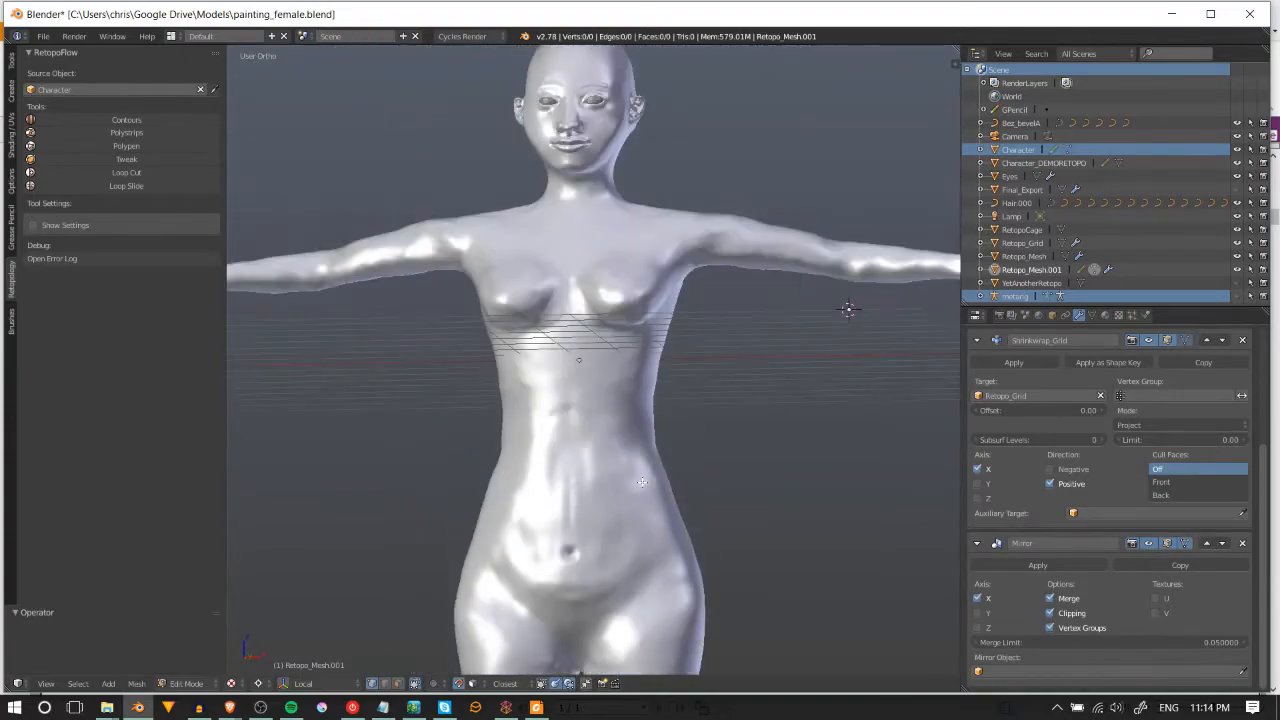
{"action": "middle_click_drag", "start_coordinate": [640, 290], "coordinate": [628, 300]}
{"action": "middle_click_drag", "start_coordinate": [645, 270], "coordinate": [642, 439], "text": "shift"}
Step: Start the Polystrips tool facing the character's head, review its help on drawing, merging and filling strips, and hide the help
{"action": "middle_click_drag", "start_coordinate": [735, 452], "coordinate": [814, 474]}
{"action": "scroll", "coordinate": [677, 306], "scroll_direction": "up", "scroll_amount": 6}
{"action": "middle_click_drag", "start_coordinate": [736, 290], "coordinate": [685, 408], "text": "shift"}
{"action": "left_click", "coordinate": [125, 133]}
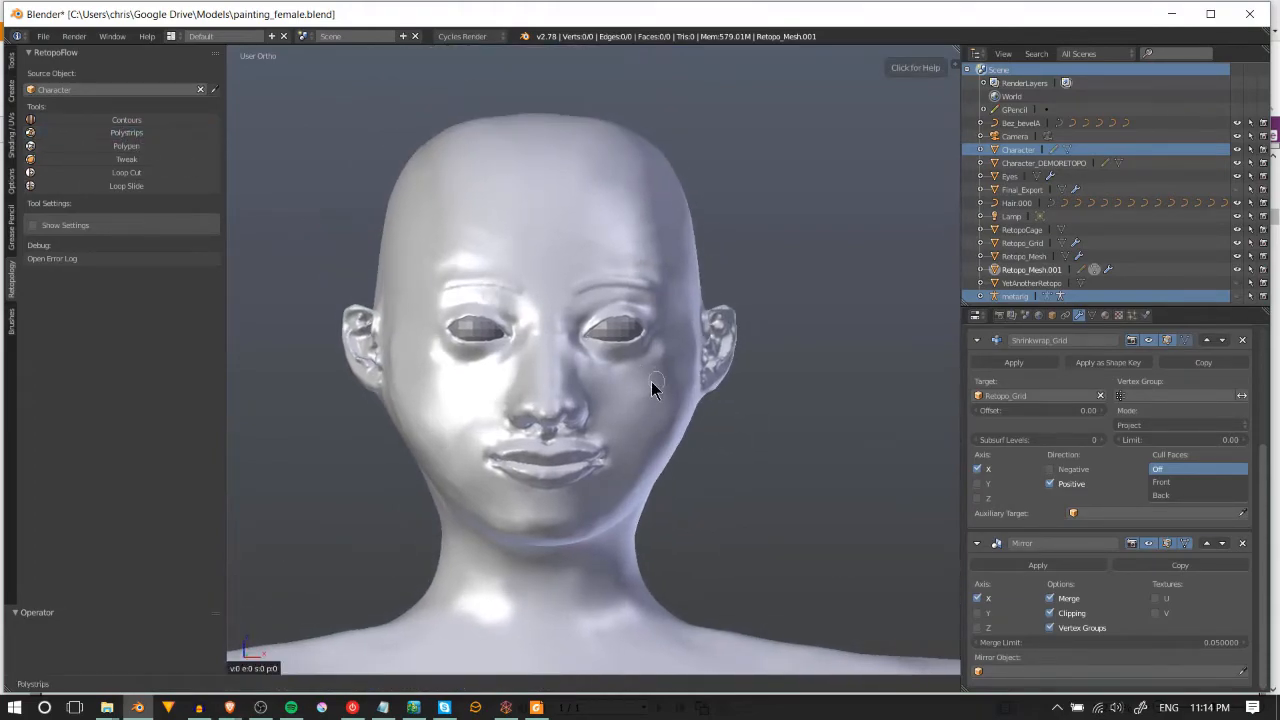
{"action": "middle_click_drag", "start_coordinate": [651, 381], "coordinate": [639, 378]}
{"action": "scroll", "coordinate": [639, 378], "scroll_direction": "up", "scroll_amount": 2}
{"action": "left_click", "coordinate": [913, 70]}
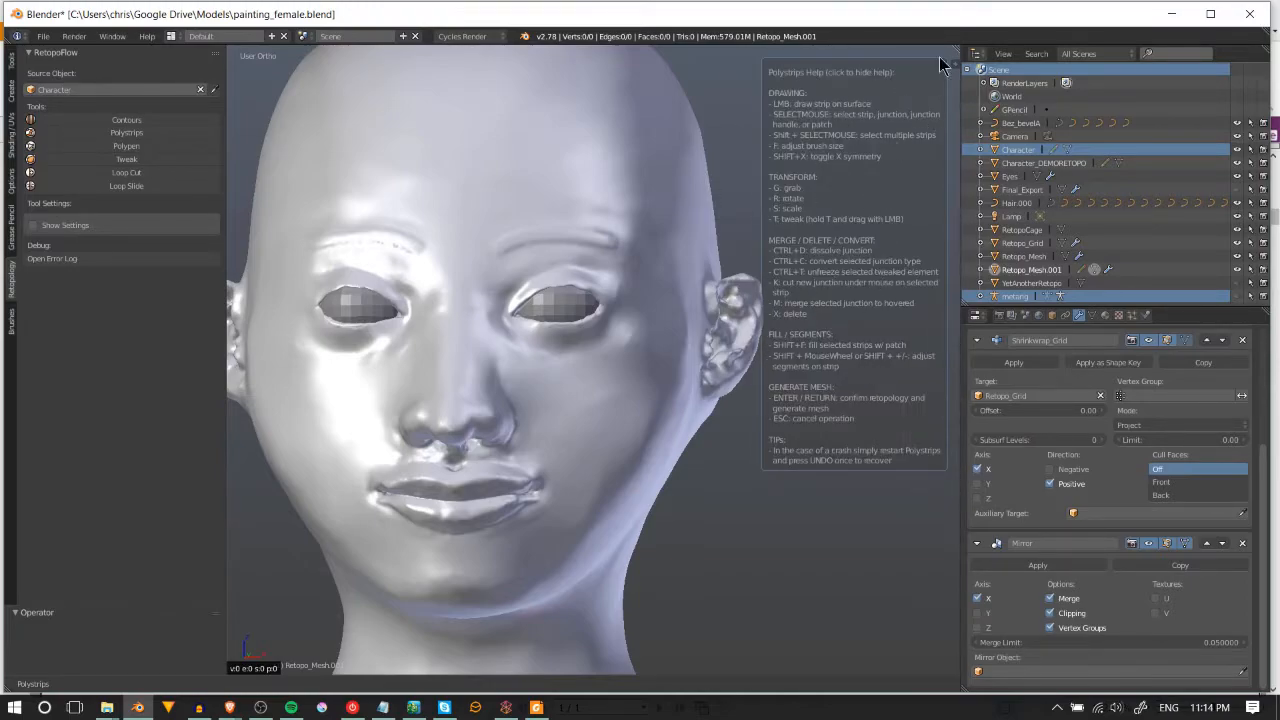
{"action": "left_click", "coordinate": [874, 271]}
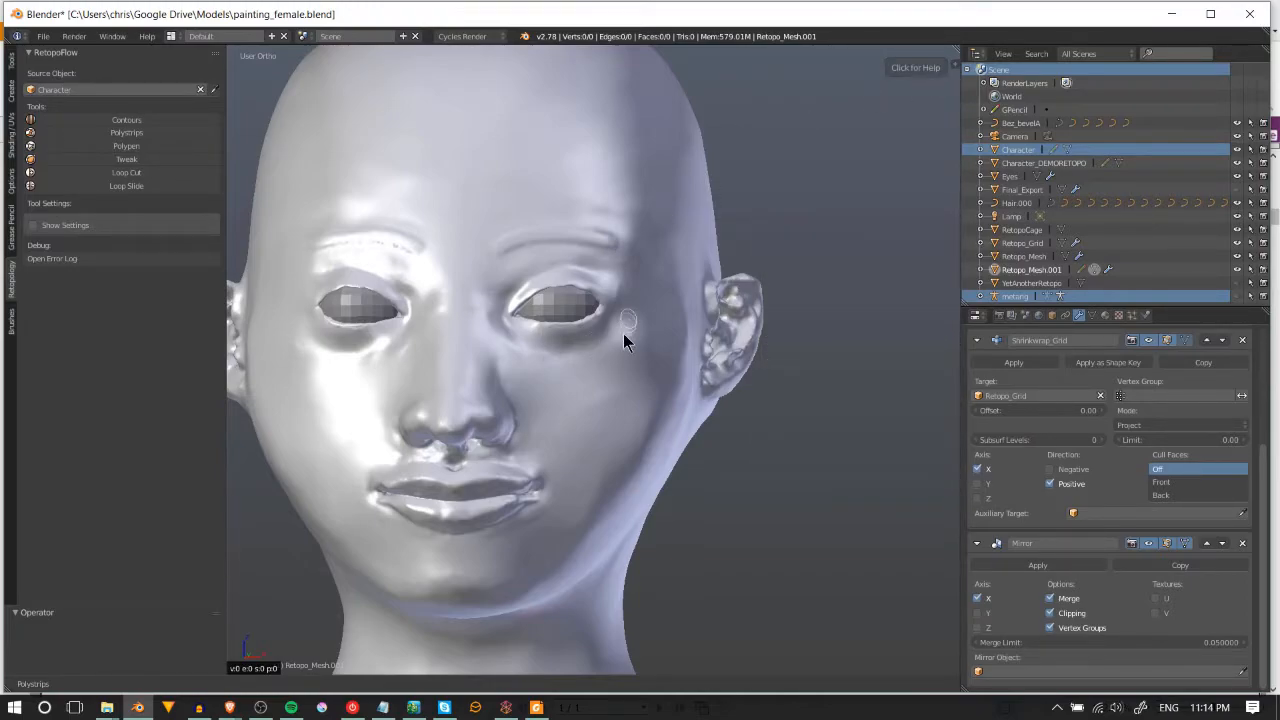
Step: Draw Polystrips strips under and over the eye beside the visible ear to form a ring around it
{"action": "left_click_drag", "start_coordinate": [494, 328], "coordinate": [487, 318]}
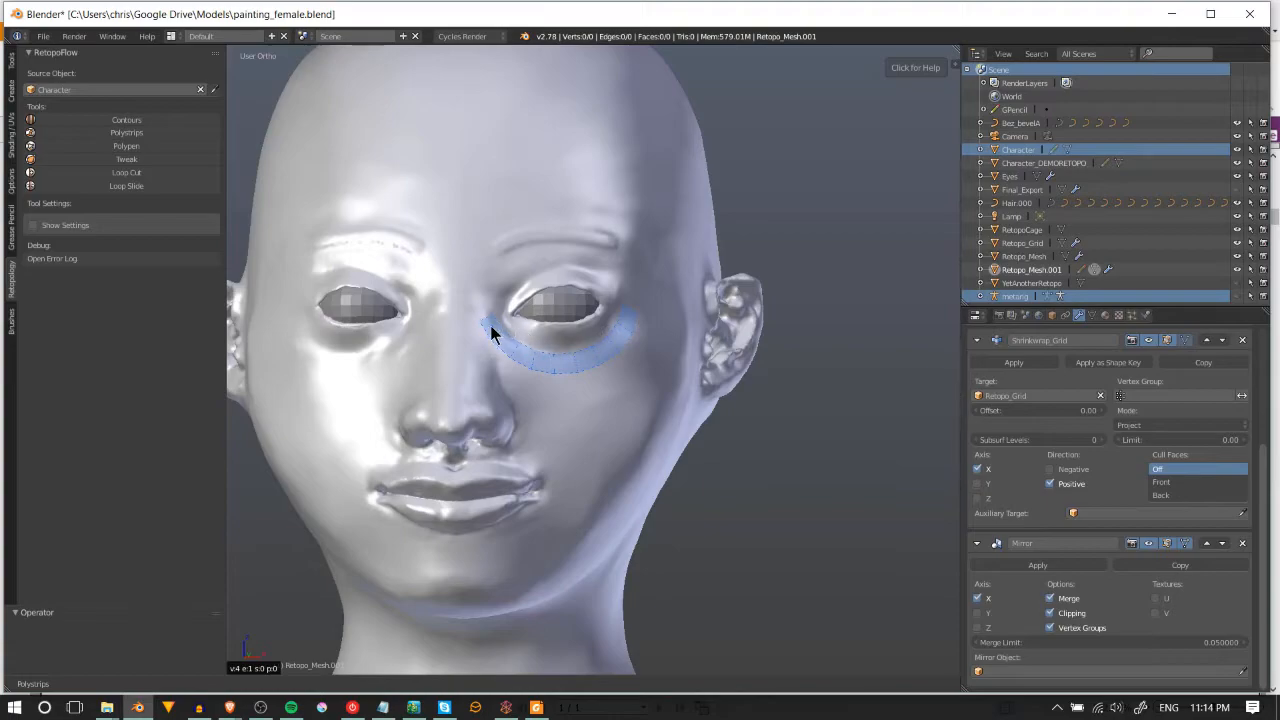
{"action": "left_click_drag", "start_coordinate": [473, 300], "coordinate": [592, 205]}
{"action": "left_click_drag", "start_coordinate": [630, 338], "coordinate": [628, 330]}
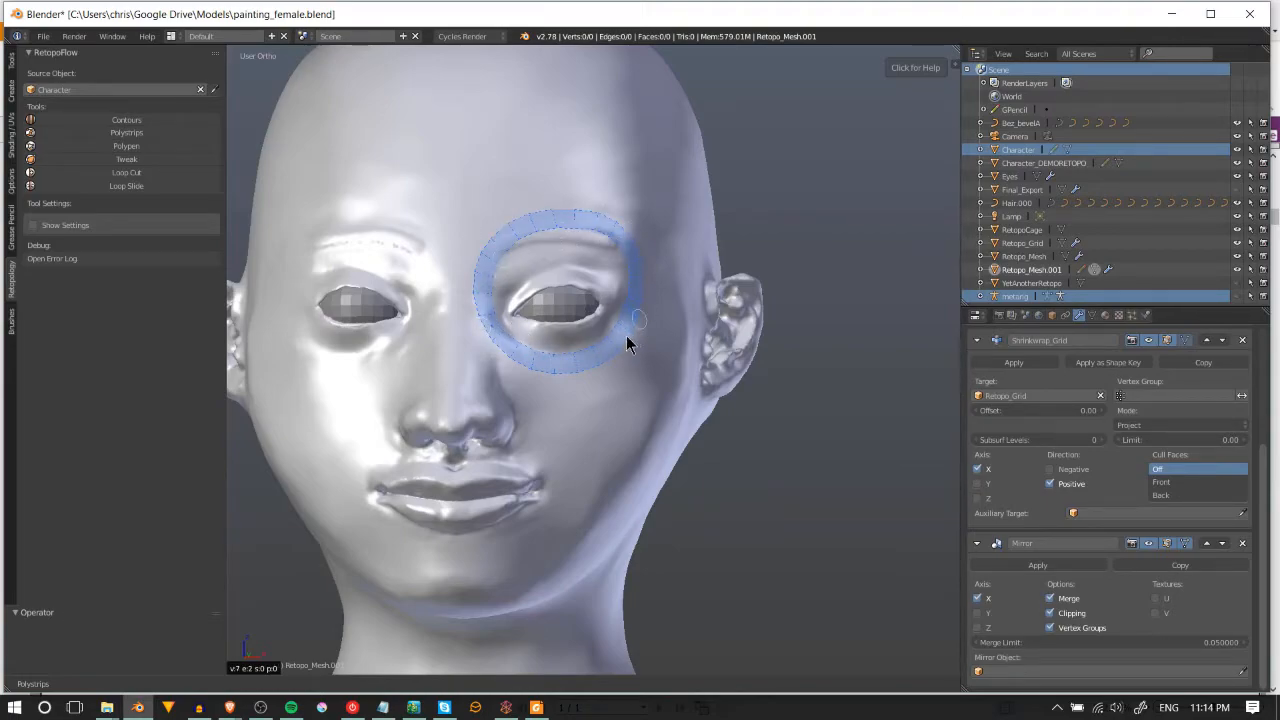
Step: Merge the two strip junctions at the outer corner of the eye ring and reposition the merged junction
{"action": "scroll", "coordinate": [648, 372], "scroll_direction": "up", "scroll_amount": 5}
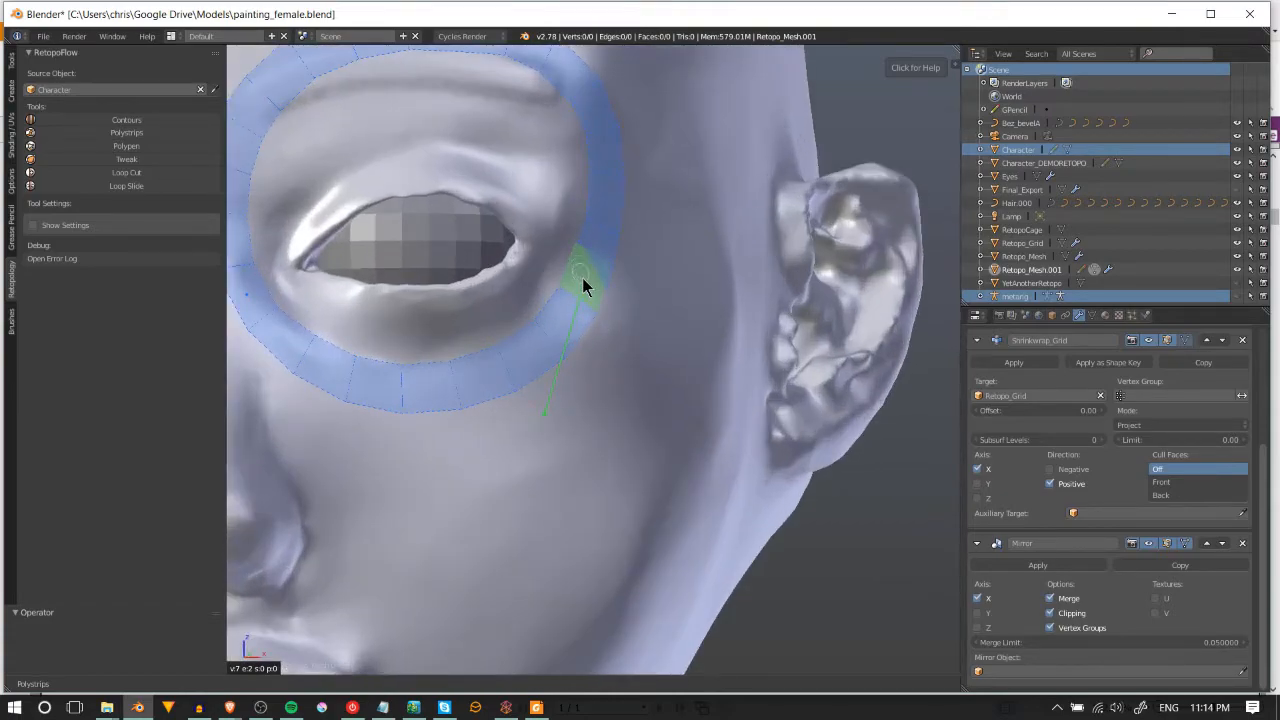
{"action": "key", "text": "g"}
{"action": "left_click", "coordinate": [581, 307]}
{"action": "right_click", "coordinate": [603, 240]}
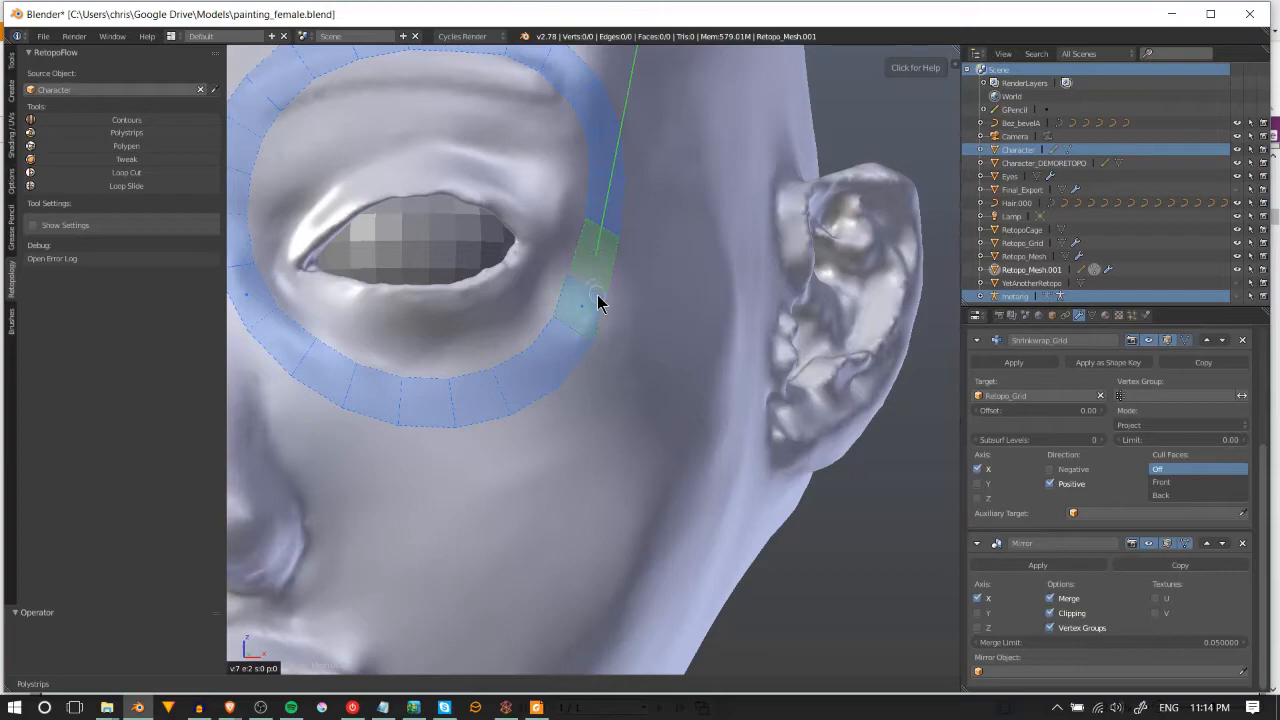
{"action": "key", "text": "m"}
{"action": "key", "text": "g"}
{"action": "left_click", "coordinate": [586, 277]}
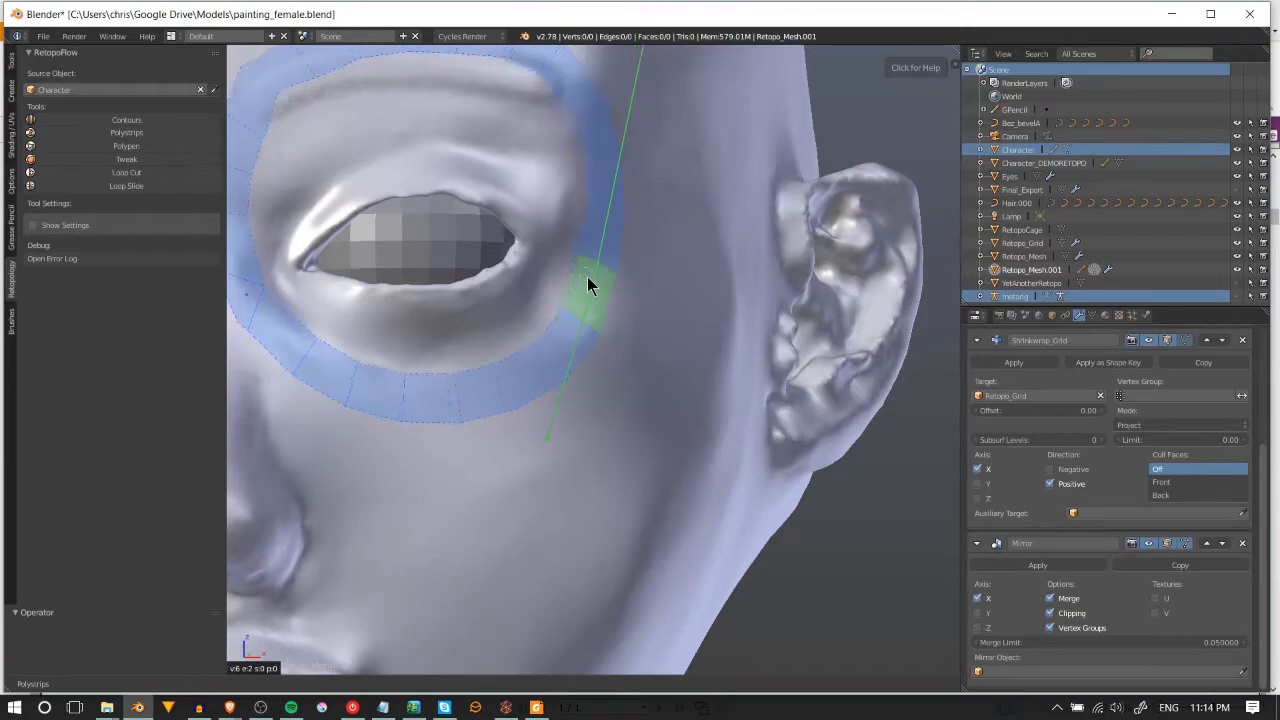
Step: Adjust the eye ring by moving its outer-corner junction and its inner-corner junction beside the nose
{"action": "scroll", "coordinate": [612, 267], "scroll_direction": "down", "scroll_amount": 3}
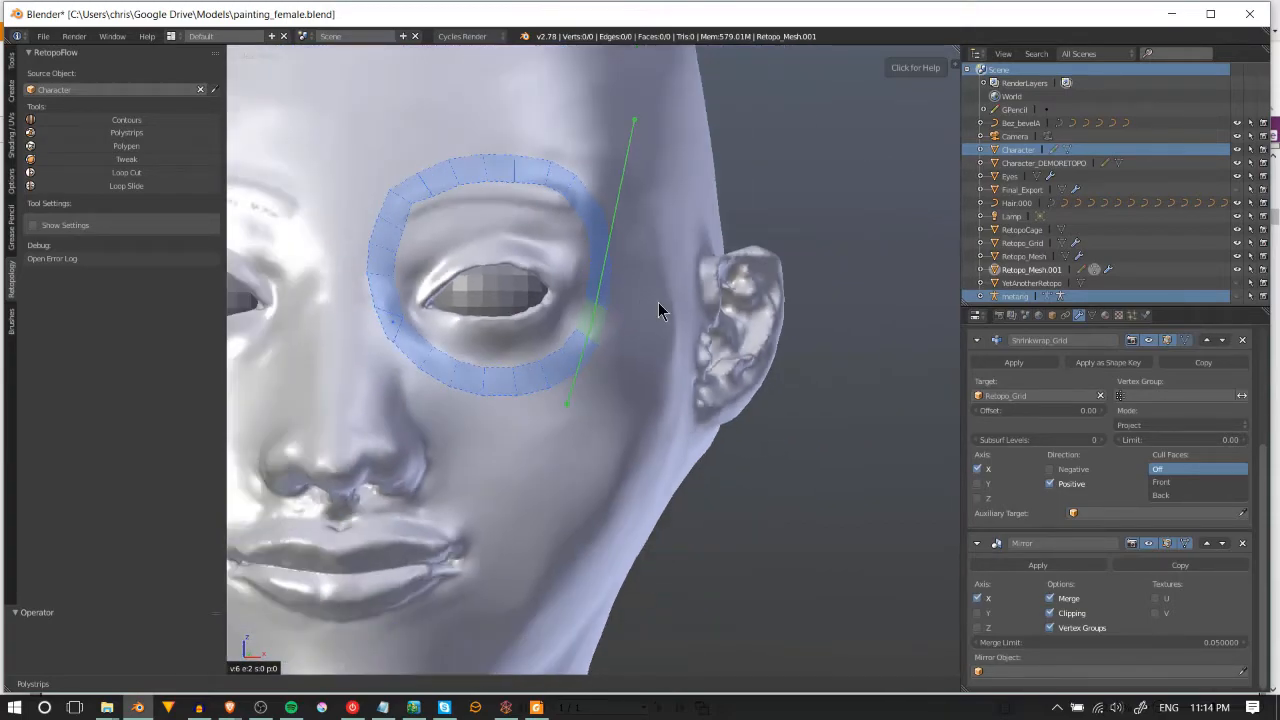
{"action": "middle_click_drag", "start_coordinate": [625, 296], "coordinate": [657, 306], "text": "shift"}
{"action": "key", "text": "g"}
{"action": "left_click", "coordinate": [637, 307]}
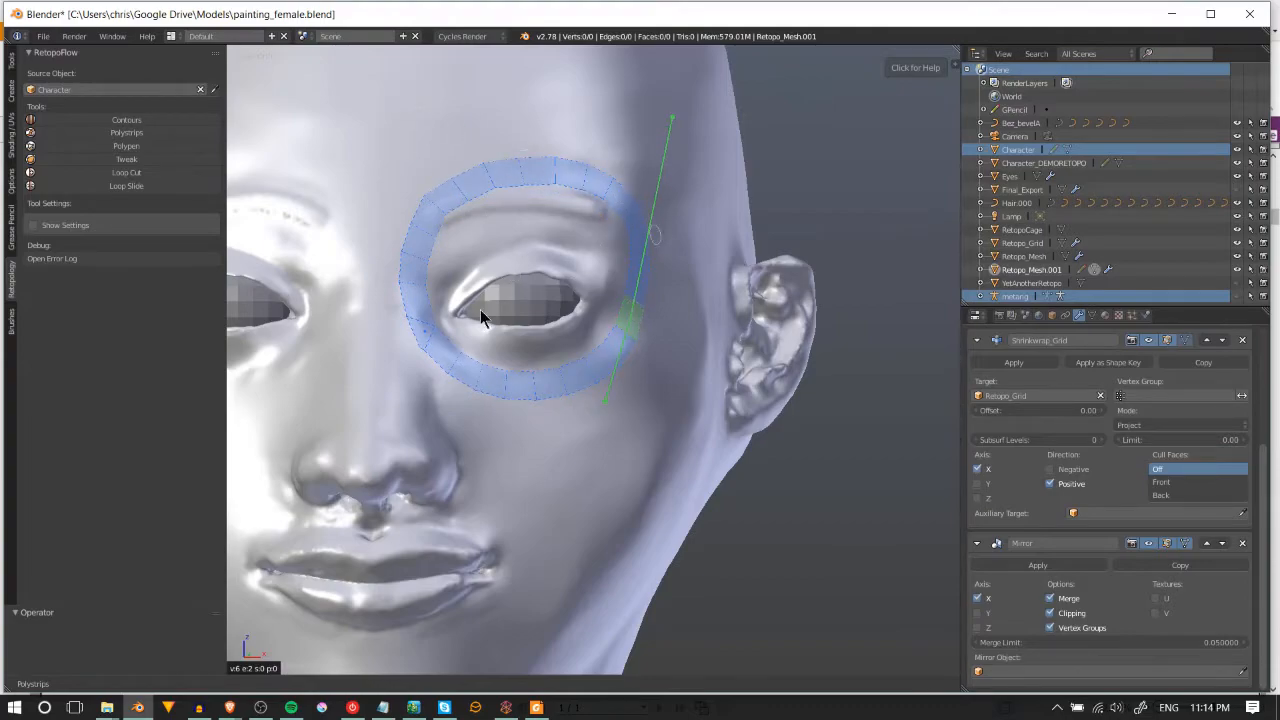
{"action": "right_click", "coordinate": [426, 338]}
{"action": "key", "text": "g"}
{"action": "left_click", "coordinate": [416, 344]}
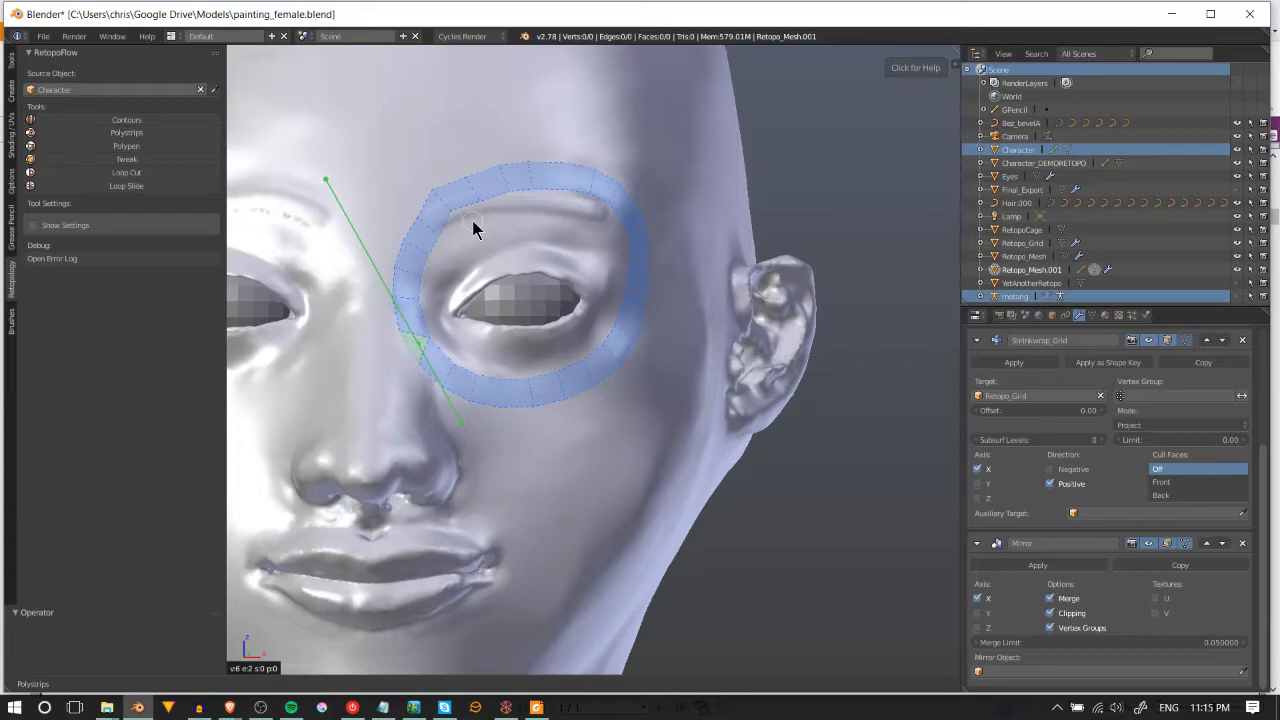
Step: Turn on X symmetry for Polystrips to mirror the eye ring onto the other half of the face
{"action": "middle_click_drag", "start_coordinate": [478, 260], "coordinate": [654, 269]}
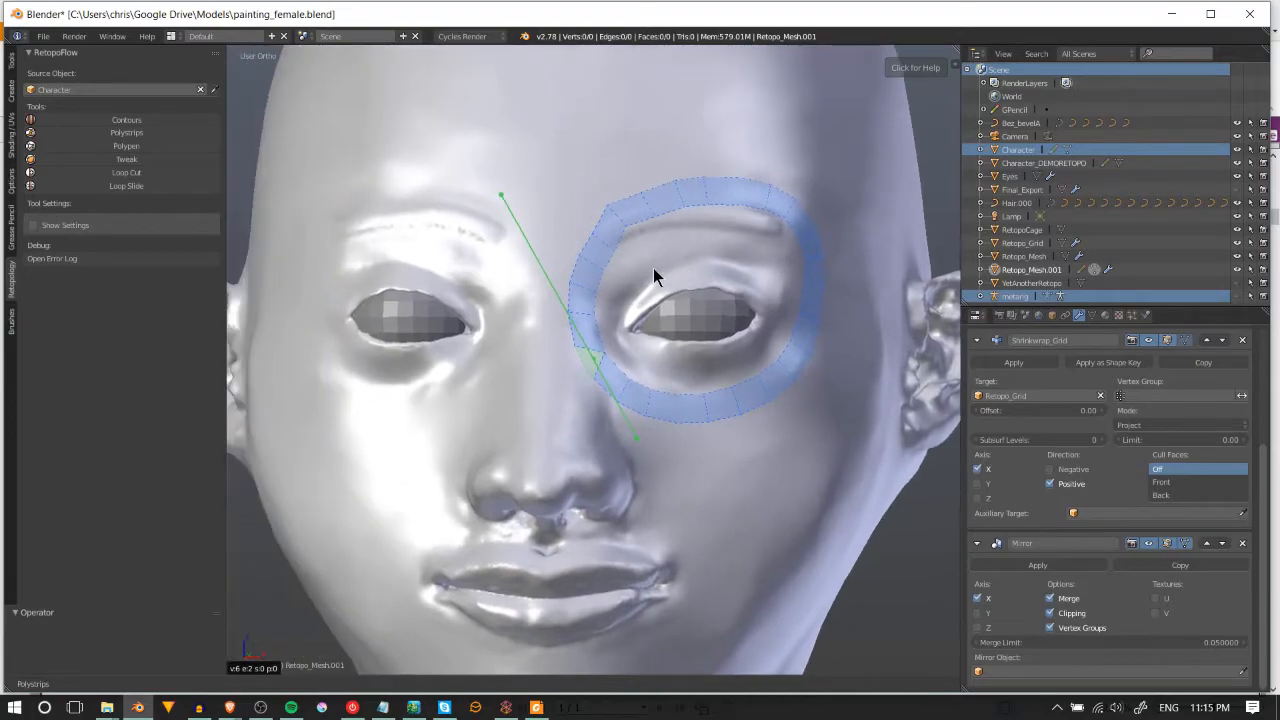
{"action": "key", "text": "KP_5"}
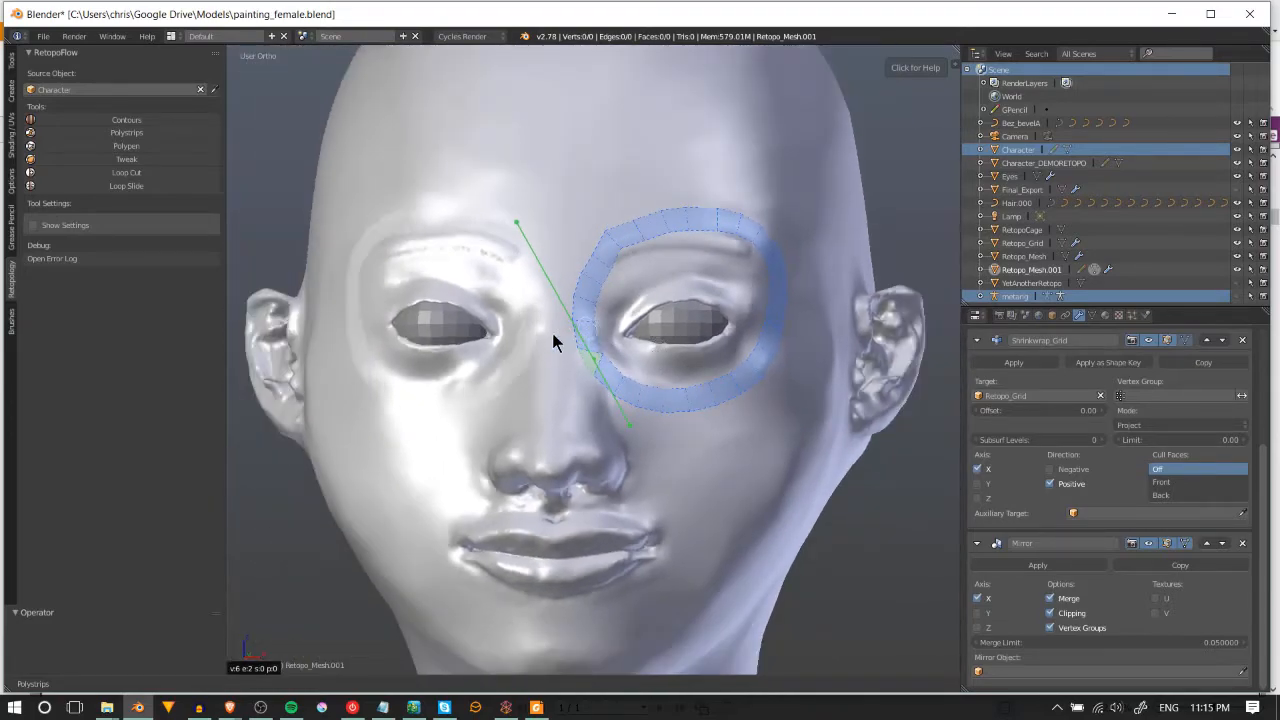
{"action": "mouse_move", "coordinate": [445, 337]}
{"action": "middle_mouse_down"}
{"action": "mouse_move", "coordinate": [750, 379]}
{"action": "mouse_move", "coordinate": [736, 336]}
{"action": "middle_mouse_up"}
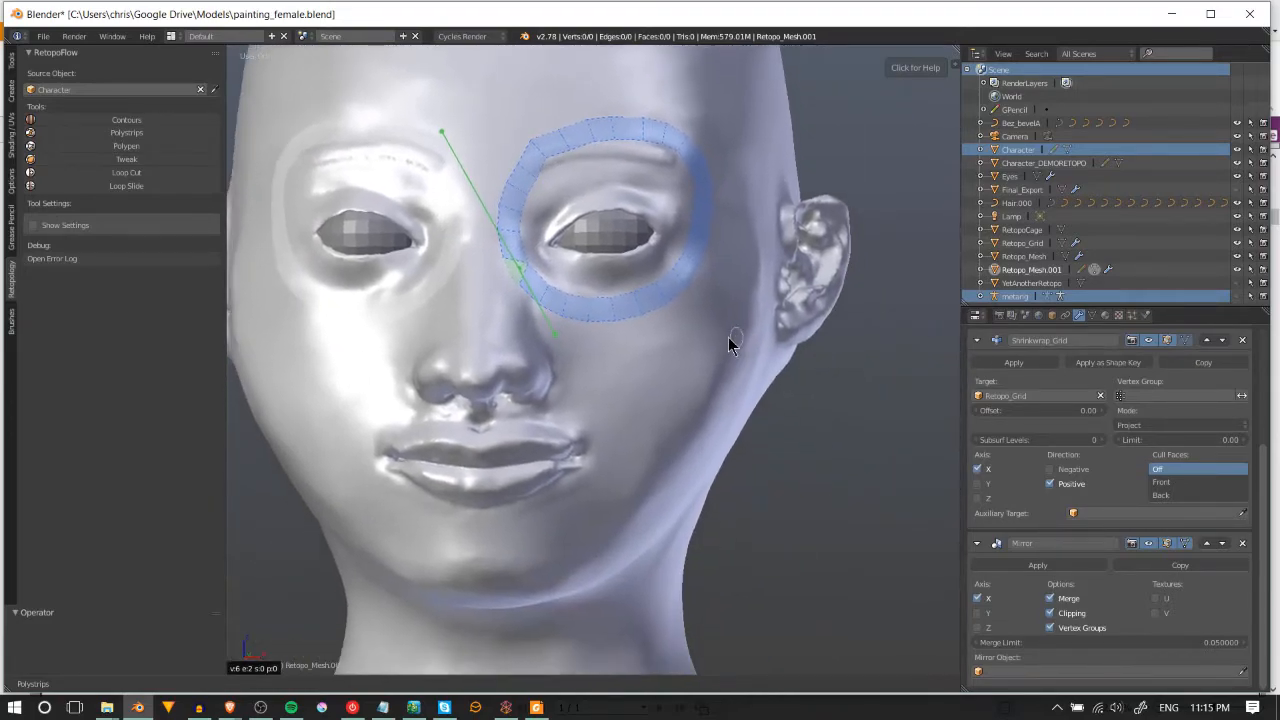
{"action": "middle_click_drag", "start_coordinate": [541, 336], "coordinate": [563, 280], "text": "shift"}
Step: Cut a junction in the lower eye strip near the nose and draw a strip from it down around the nostril to under the nose
{"action": "right_click", "coordinate": [562, 271]}
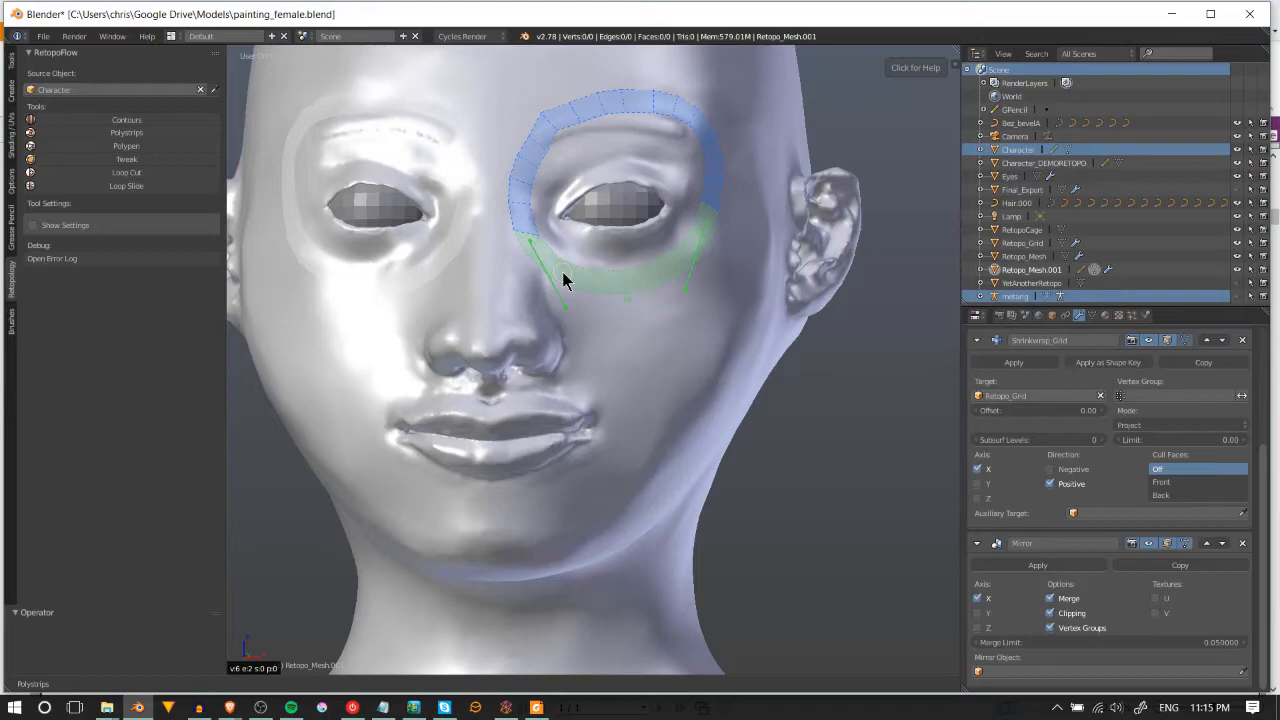
{"action": "key", "text": "k"}
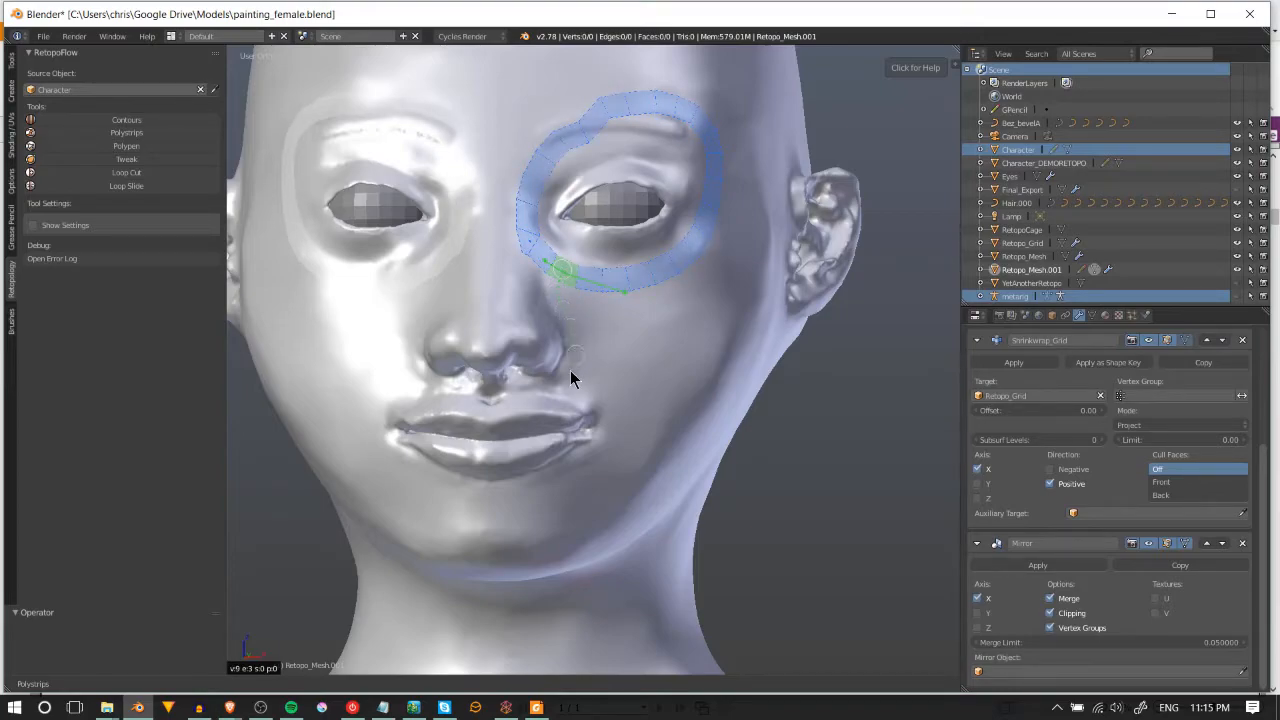
{"action": "left_click_drag", "start_coordinate": [504, 396], "coordinate": [509, 386]}
Step: Draw a strip from the upper lip past the mouth corner onto the cheek, and connect it up to a junction cut in the eye ring
{"action": "middle_click_drag", "start_coordinate": [597, 363], "coordinate": [542, 322]}
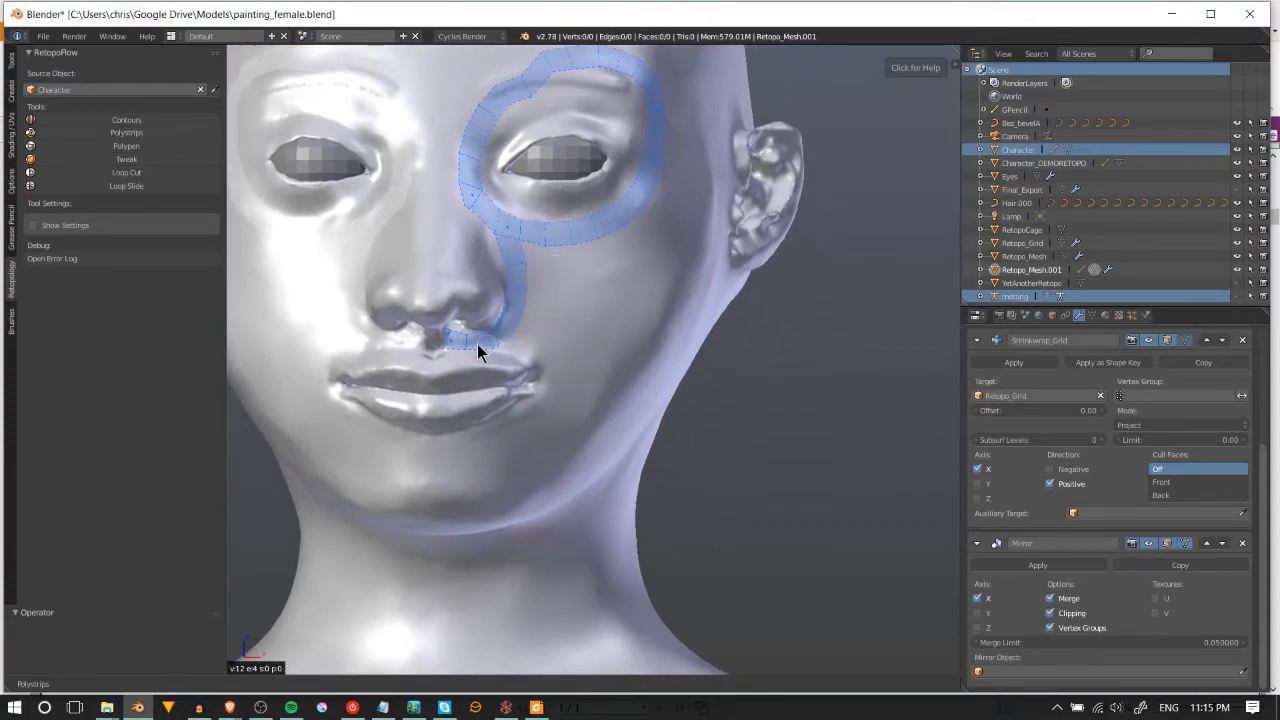
{"action": "left_click_drag", "start_coordinate": [612, 375], "coordinate": [624, 337]}
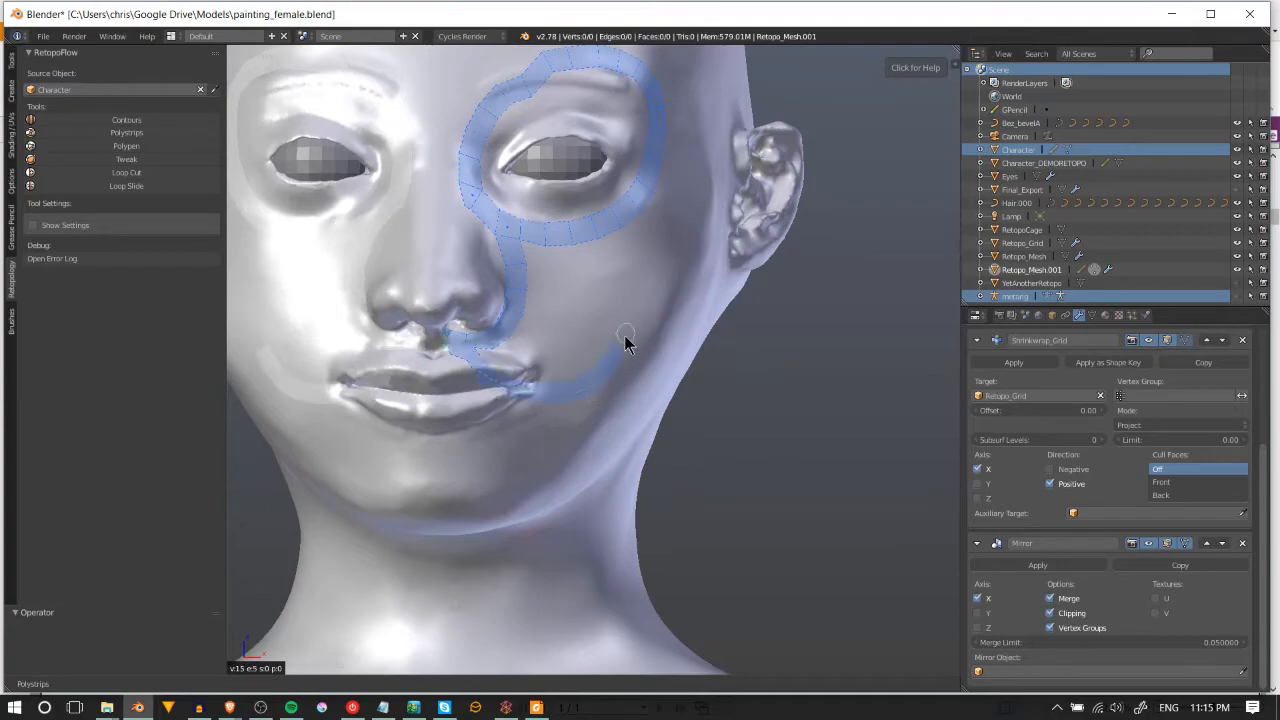
{"action": "key", "text": "k"}
{"action": "left_click_drag", "start_coordinate": [614, 360], "coordinate": [613, 362]}
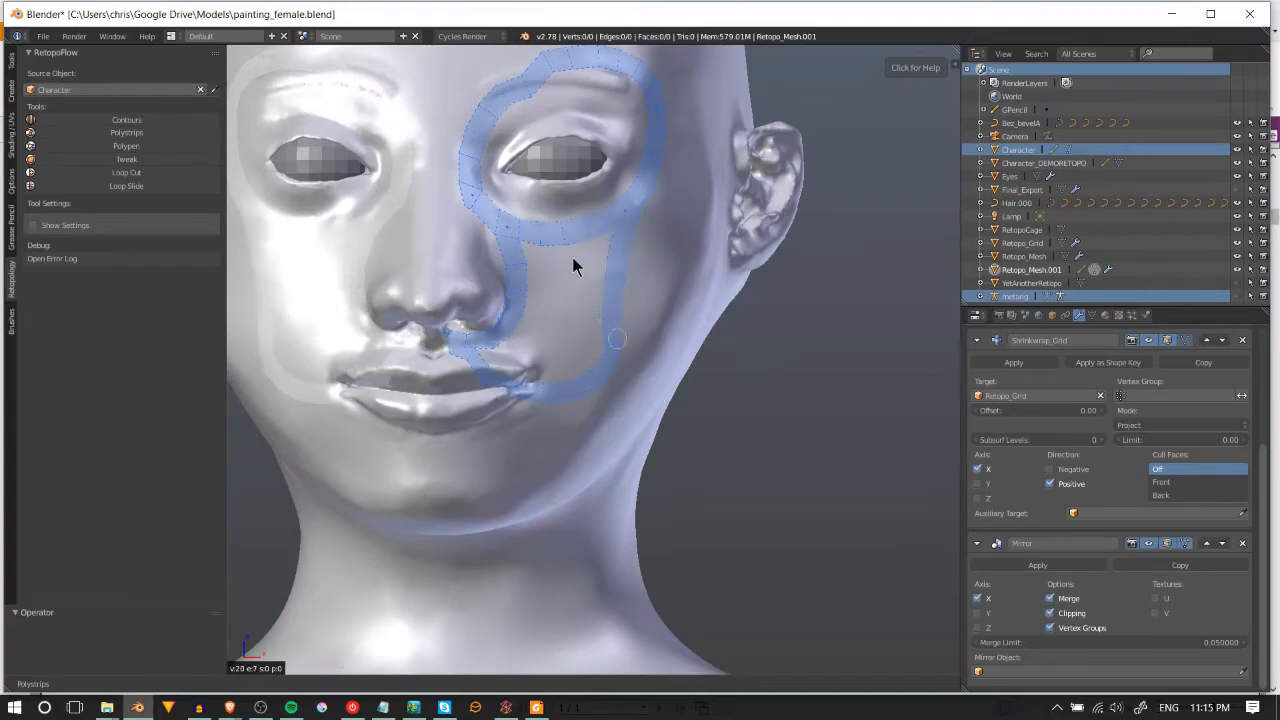
Step: Try to fill the area enclosed by the cheek loop with a patch, using its lower mouth strip and the lower eye strip
{"action": "left_click", "coordinate": [574, 386]}
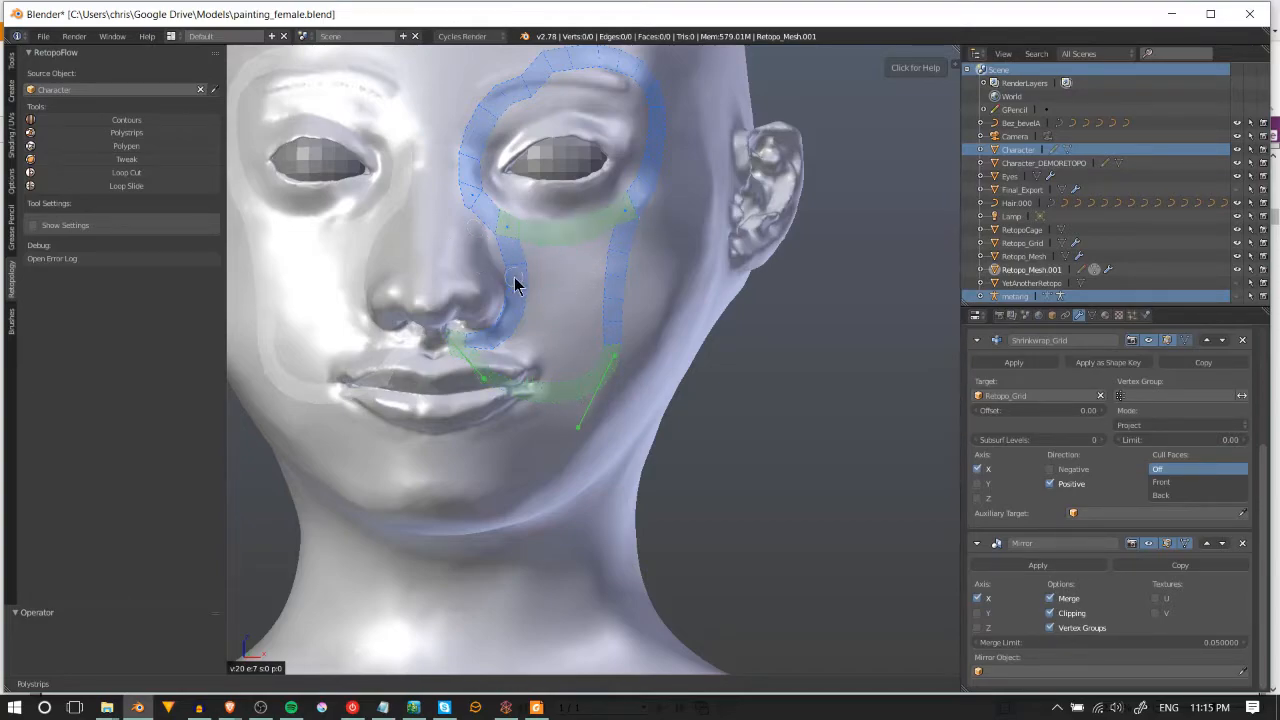
{"action": "right_click", "coordinate": [559, 312]}
{"action": "key", "text": "shift+f"}
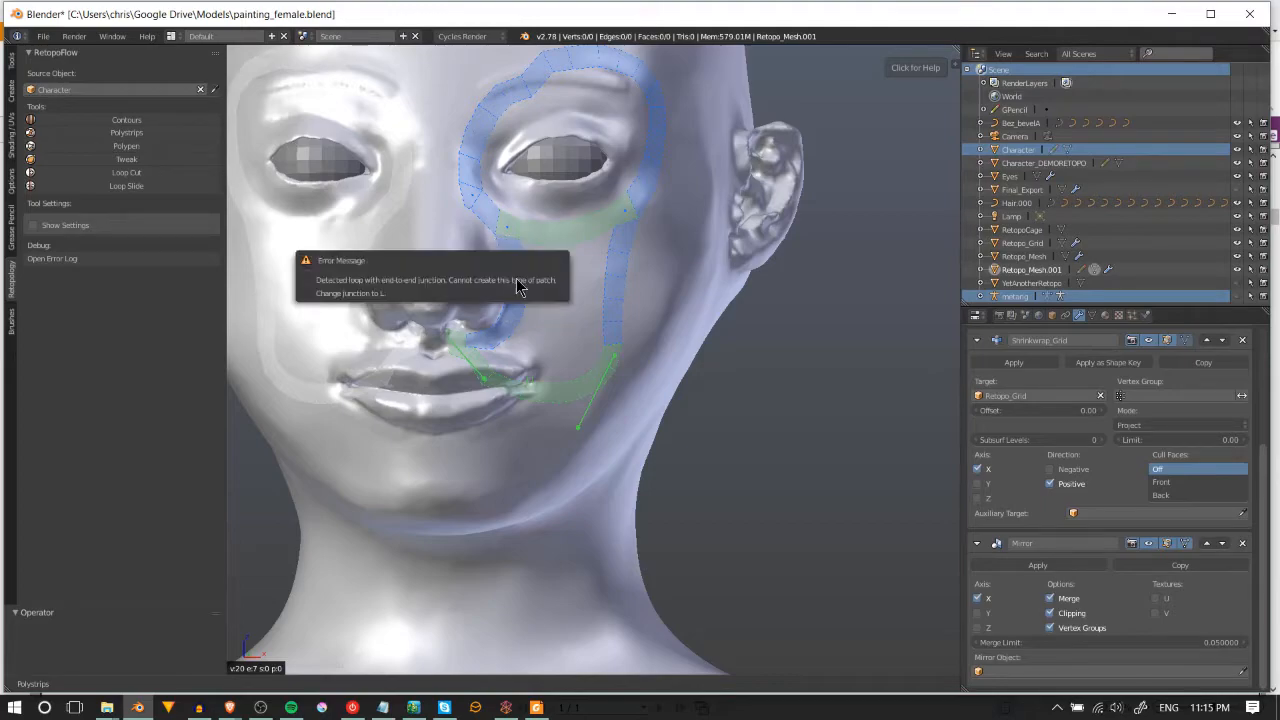
Step: Move the strip junction under the nostril outward to just above the mouth corner
{"action": "right_click", "coordinate": [466, 345]}
{"action": "right_click", "coordinate": [456, 338]}
{"action": "key", "text": "g"}
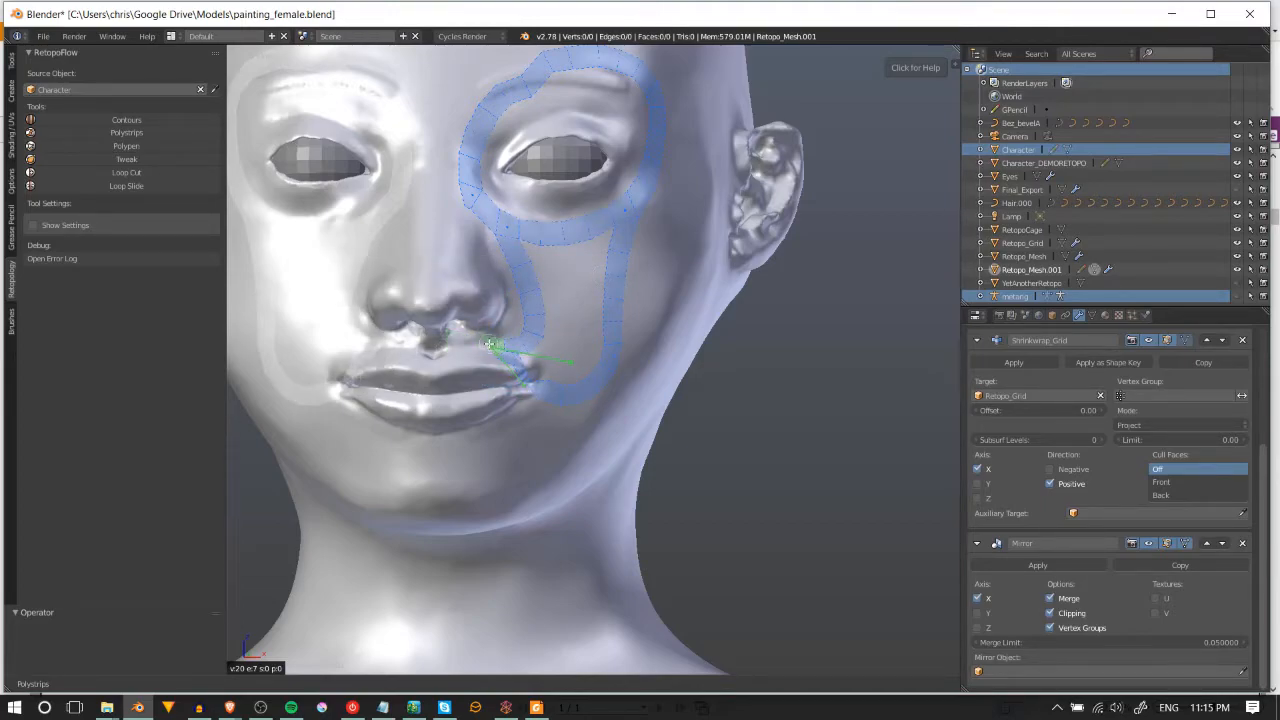
{"action": "left_click", "coordinate": [489, 344]}
{"action": "key", "text": "g"}
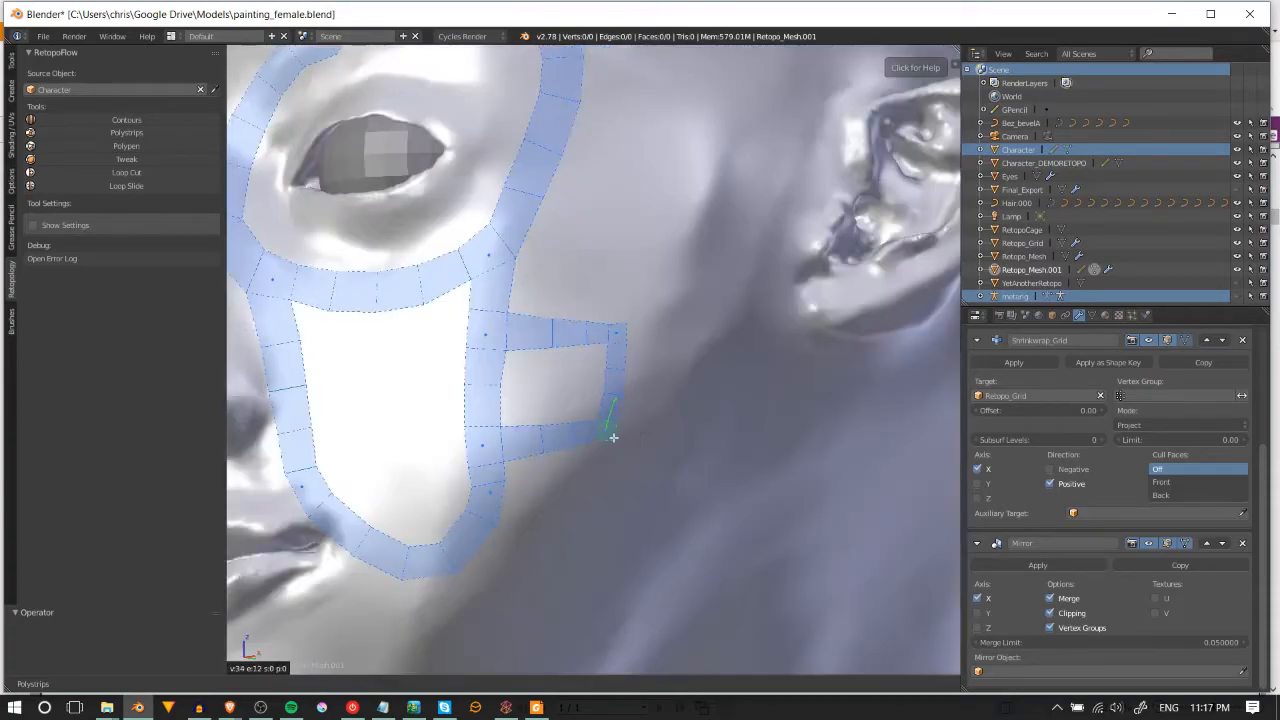
Step: Select the upper and lower strips of the small rectangular loop on the outer cheek and fill it with a grid patch
{"action": "middle_click_drag", "start_coordinate": [603, 439], "coordinate": [660, 381]}
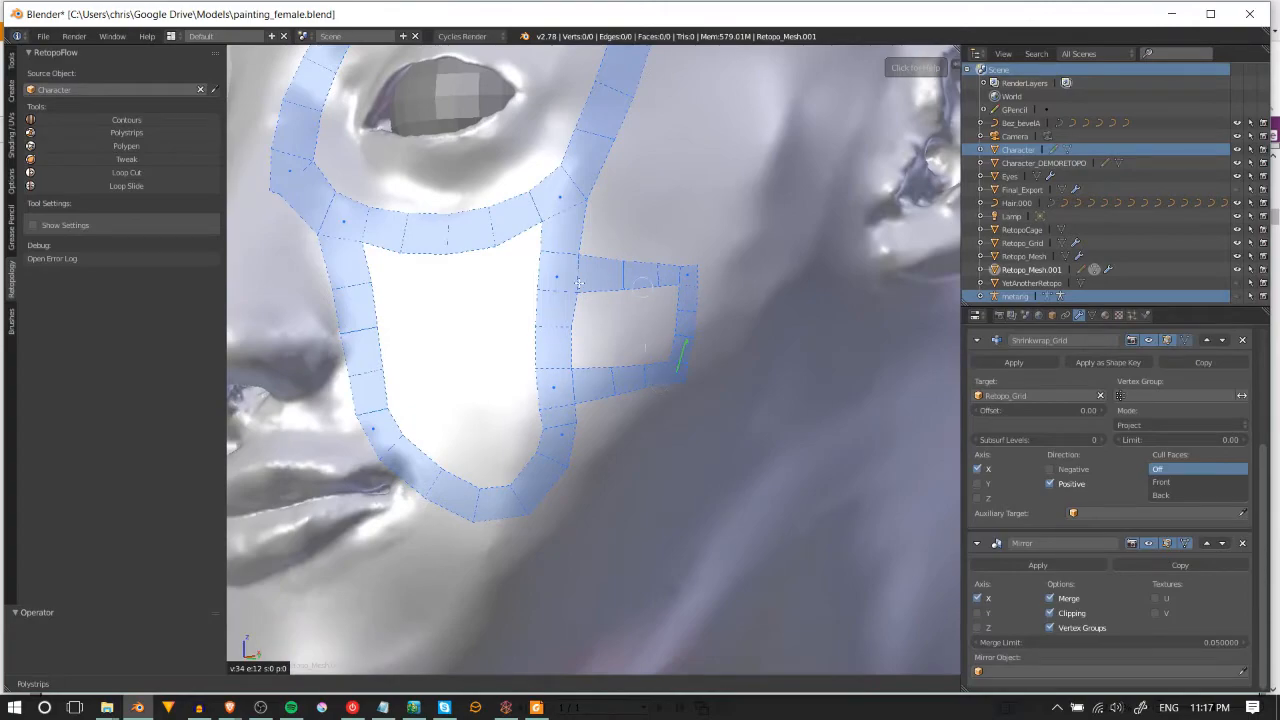
{"action": "scroll", "coordinate": [606, 358], "scroll_direction": "down", "scroll_amount": 4}
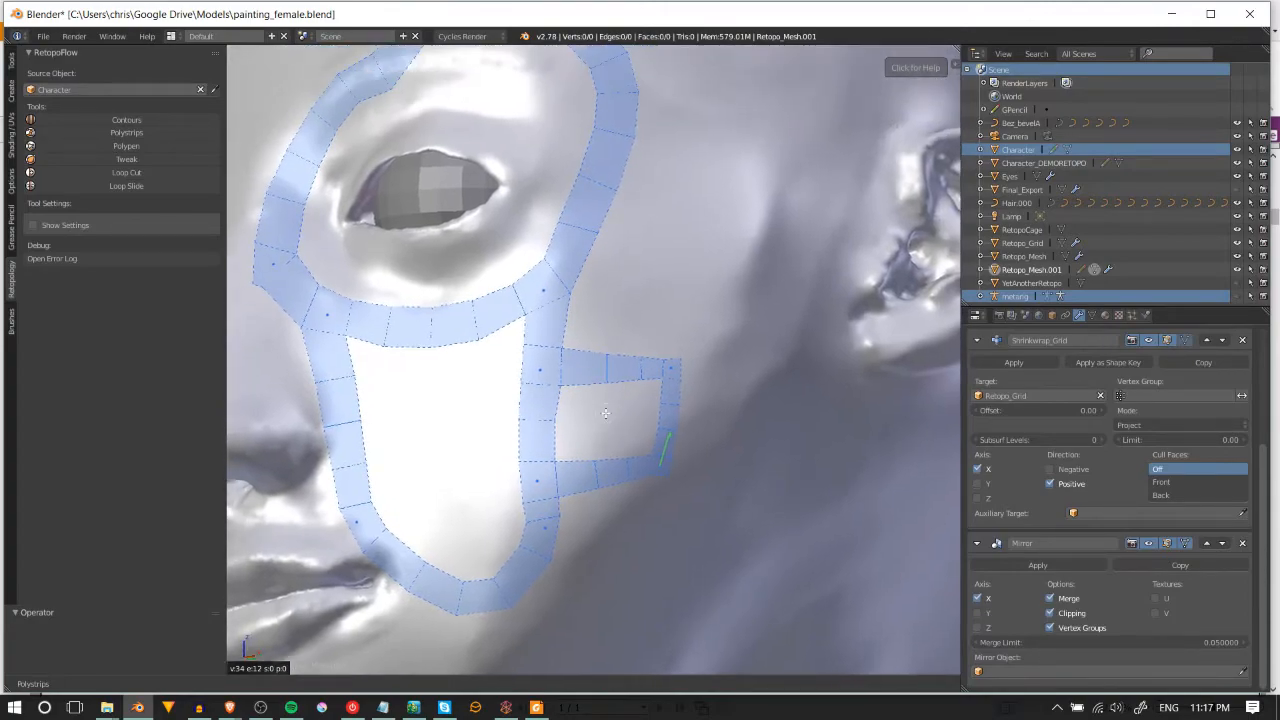
{"action": "middle_click_drag", "start_coordinate": [556, 365], "coordinate": [642, 472], "text": "shift"}
{"action": "scroll", "coordinate": [606, 300], "scroll_direction": "up", "scroll_amount": 3}
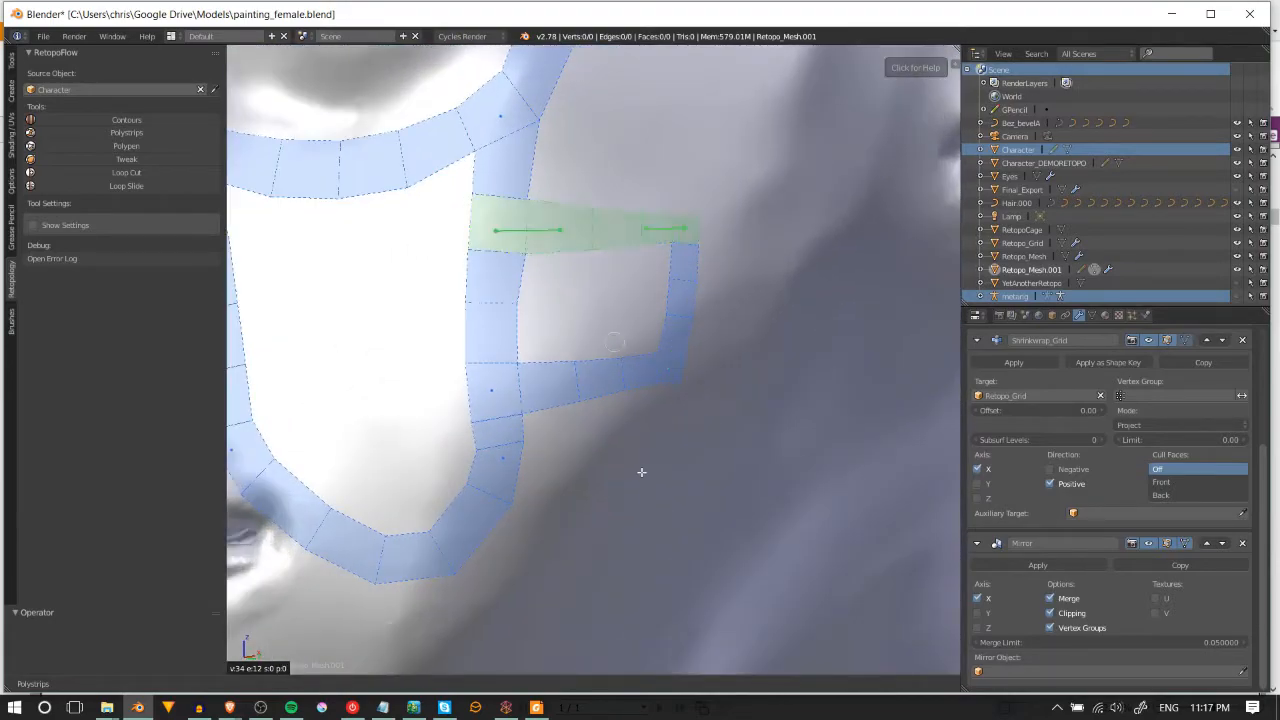
{"action": "scroll", "coordinate": [606, 300], "scroll_direction": "down", "scroll_amount": 2}
{"action": "scroll", "coordinate": [683, 331], "scroll_direction": "down", "scroll_amount": 2}
{"action": "scroll", "coordinate": [655, 268], "scroll_direction": "up", "scroll_amount": 3}
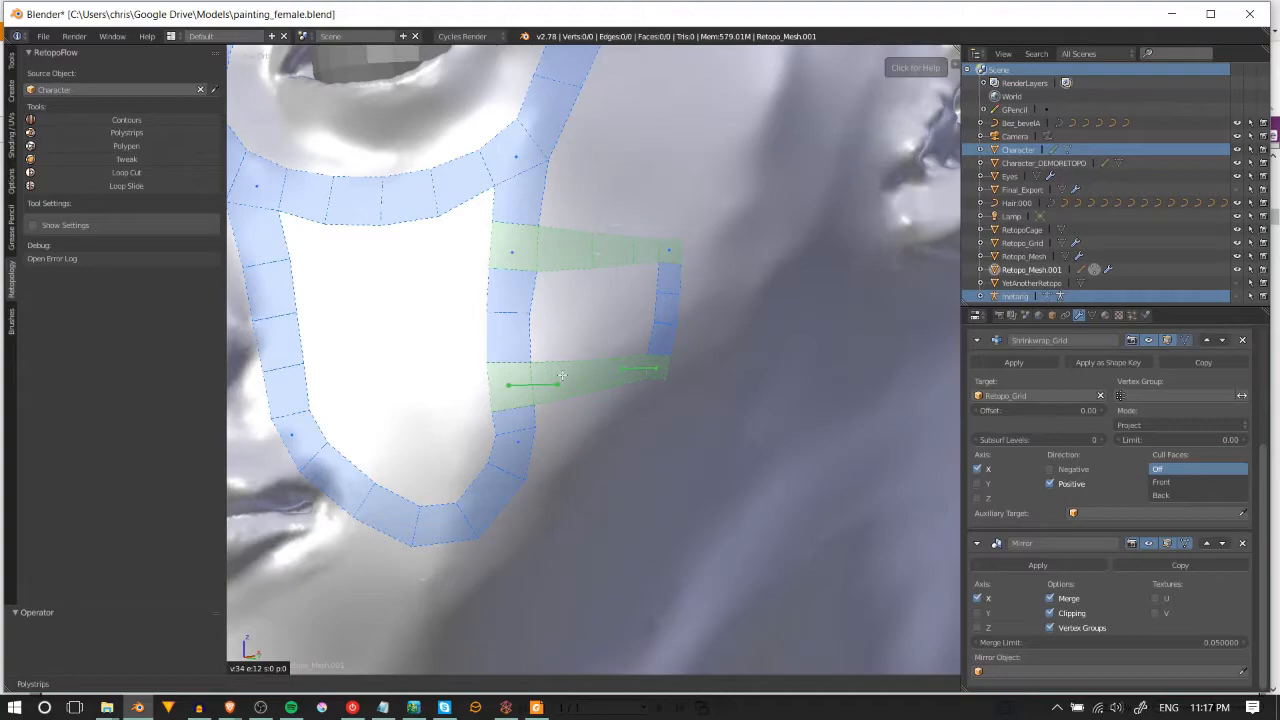
{"action": "key", "text": "shift+f"}
Step: Select the strips surrounding the filled outer-cheek patch one after another to examine how they enclose it
{"action": "right_click", "coordinate": [607, 261]}
{"action": "right_click", "coordinate": [584, 388]}
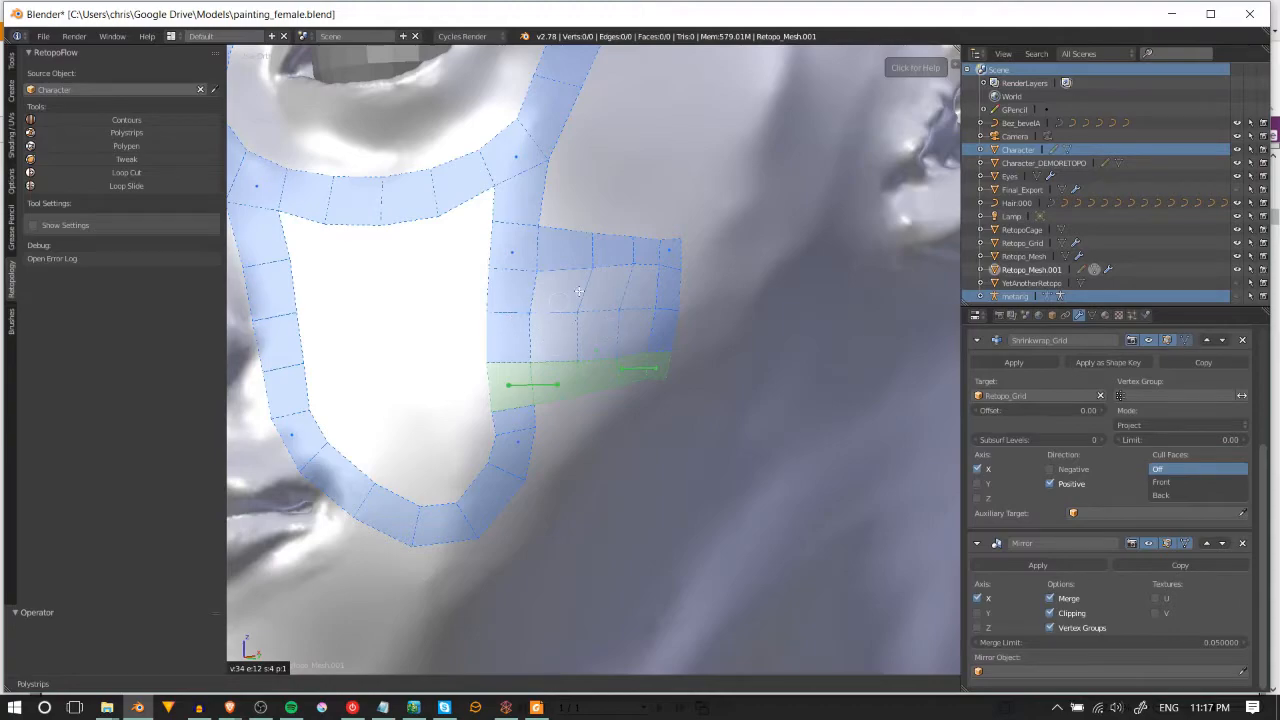
{"action": "right_click", "coordinate": [520, 253]}
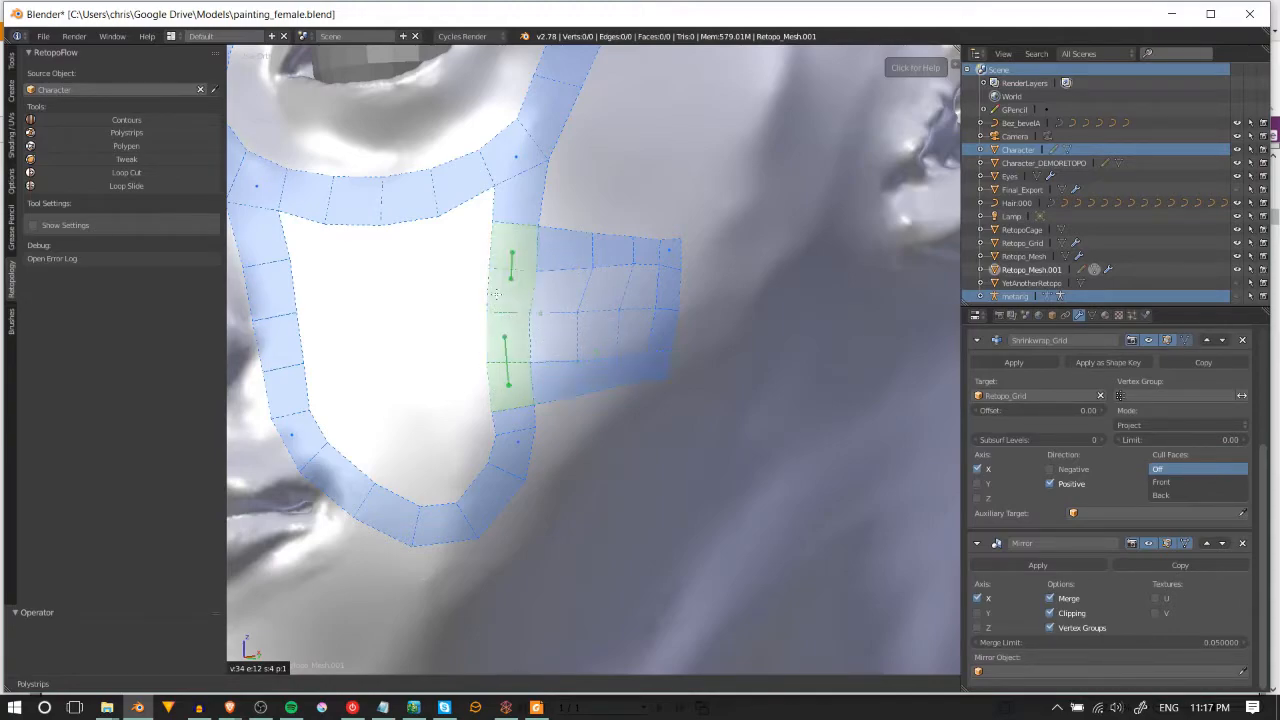
{"action": "right_click", "coordinate": [522, 260]}
{"action": "right_click", "coordinate": [518, 284]}
{"action": "right_click", "coordinate": [560, 254]}
{"action": "right_click", "coordinate": [673, 262]}
{"action": "right_click", "coordinate": [671, 310]}
{"action": "right_click", "coordinate": [600, 396]}
{"action": "right_click", "coordinate": [616, 374]}
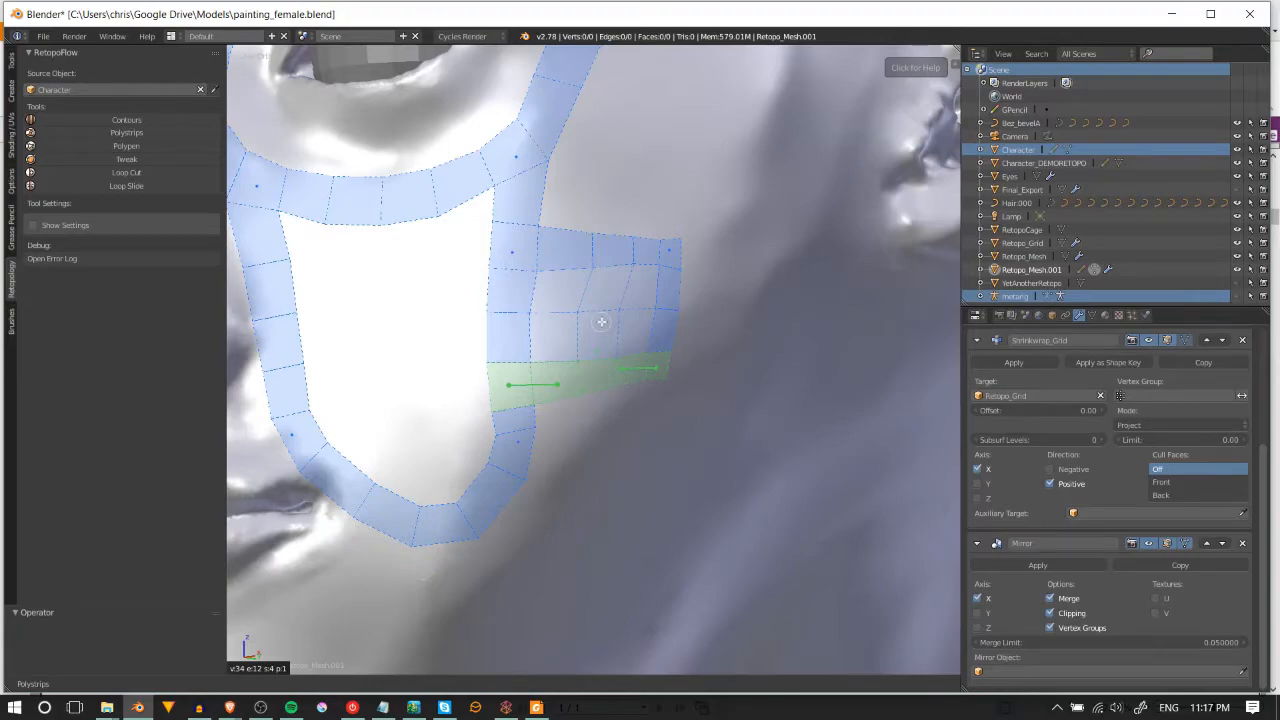
Step: Draw four connected strips forming a closed rectangle on the top of the forehead, beside the head's centre line
{"action": "scroll", "coordinate": [601, 284], "scroll_direction": "down", "scroll_amount": 2}
{"action": "scroll", "coordinate": [665, 247], "scroll_direction": "down", "scroll_amount": 2}
{"action": "middle_click_drag", "start_coordinate": [669, 220], "coordinate": [620, 228]}
{"action": "middle_click_drag", "start_coordinate": [595, 302], "coordinate": [635, 256]}
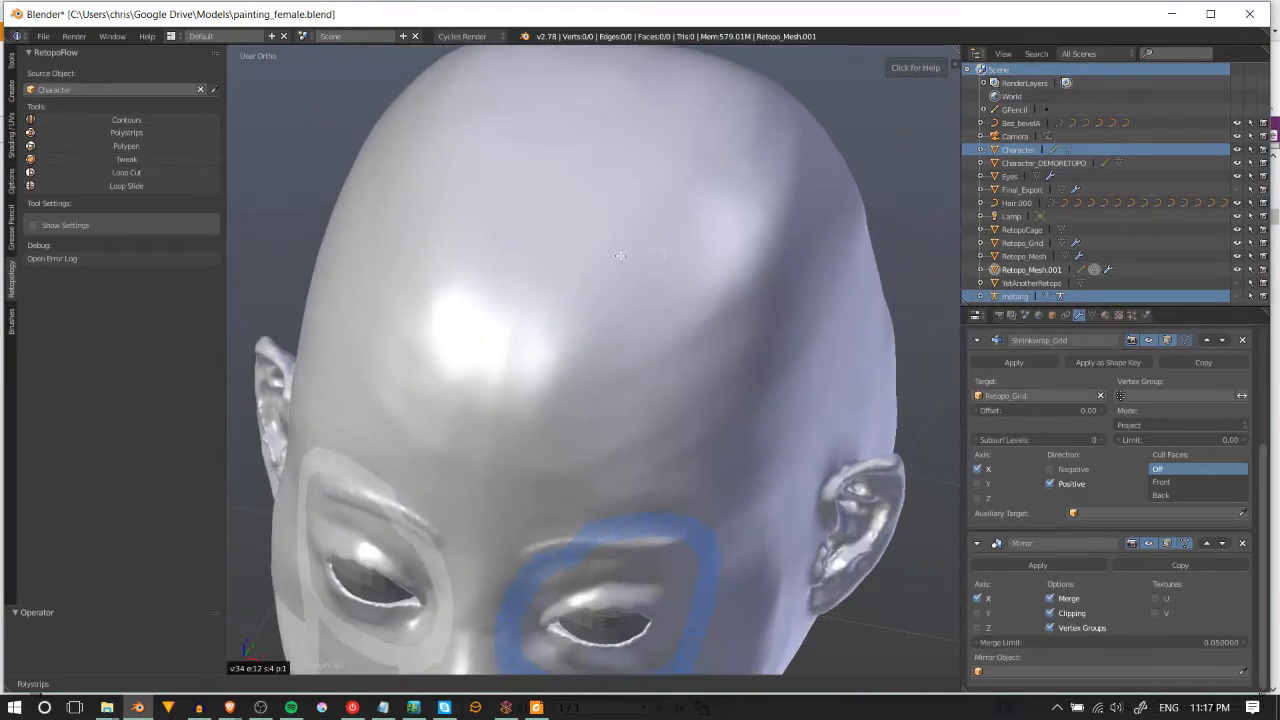
{"action": "left_click_drag", "start_coordinate": [512, 346], "coordinate": [516, 374]}
{"action": "left_click_drag", "start_coordinate": [522, 316], "coordinate": [757, 351]}
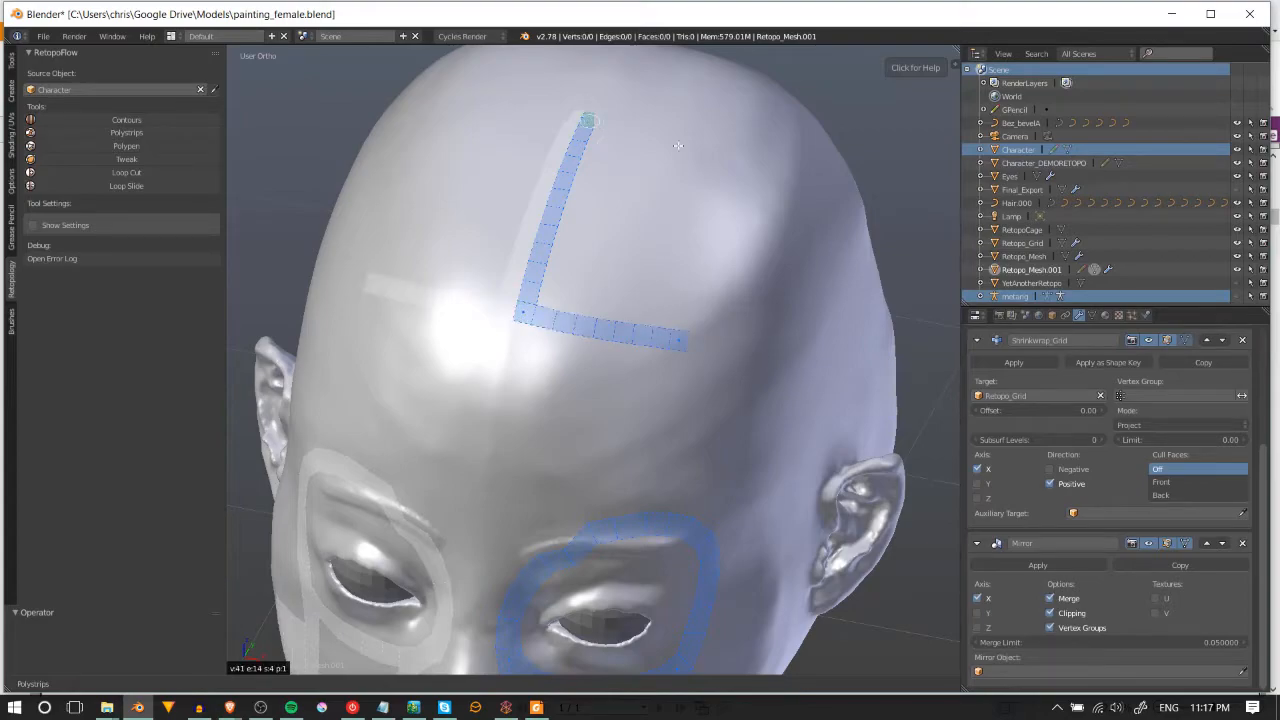
{"action": "left_click_drag", "start_coordinate": [767, 158], "coordinate": [727, 149]}
{"action": "key", "text": "ctrl+z"}
{"action": "left_click_drag", "start_coordinate": [693, 283], "coordinate": [682, 338]}
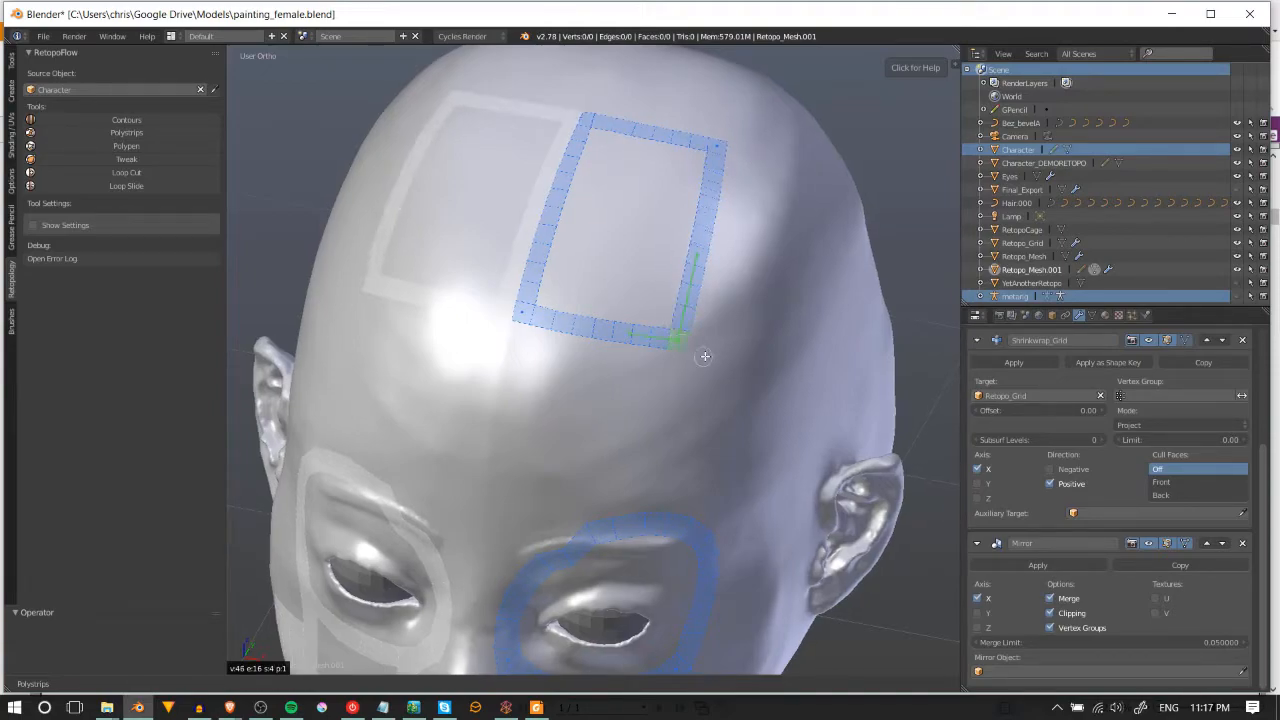
Step: Fill the rectangular strip loop on the top of the forehead with a grid patch
{"action": "left_click", "coordinate": [701, 219]}
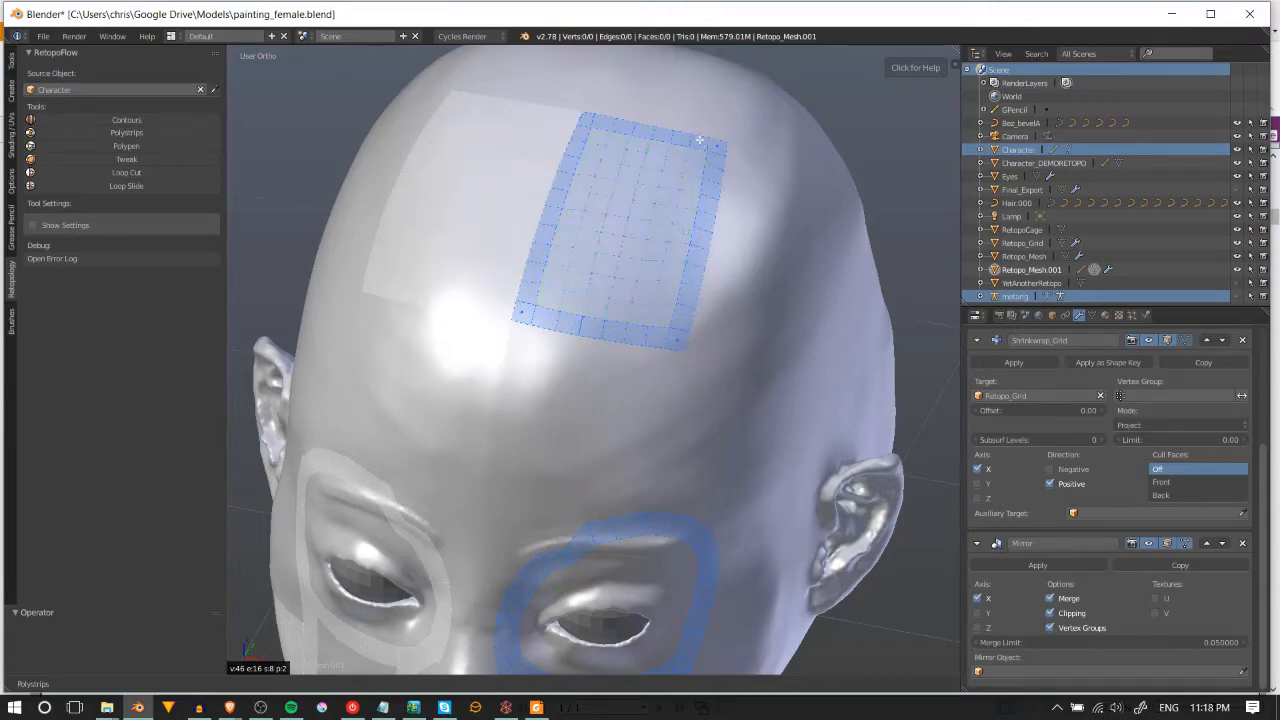
{"action": "middle_click_drag", "start_coordinate": [692, 307], "coordinate": [474, 132]}
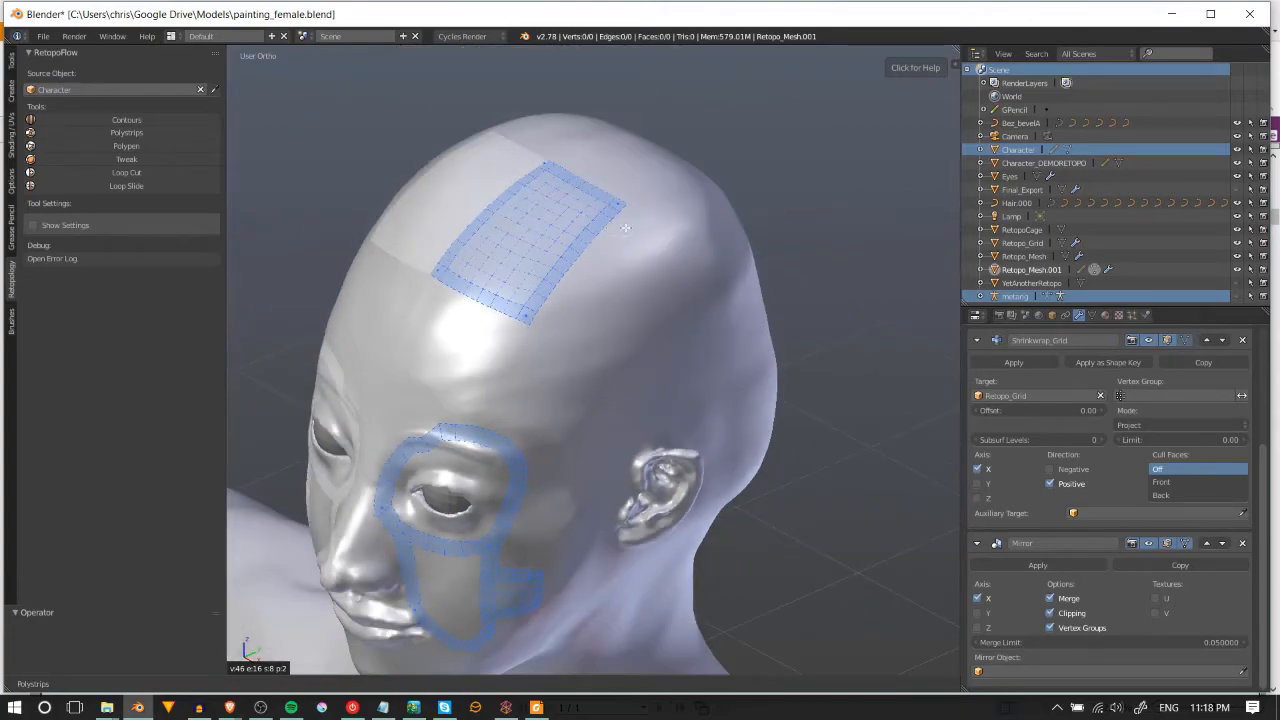
{"action": "scroll", "coordinate": [621, 285], "scroll_direction": "down", "scroll_amount": 2}
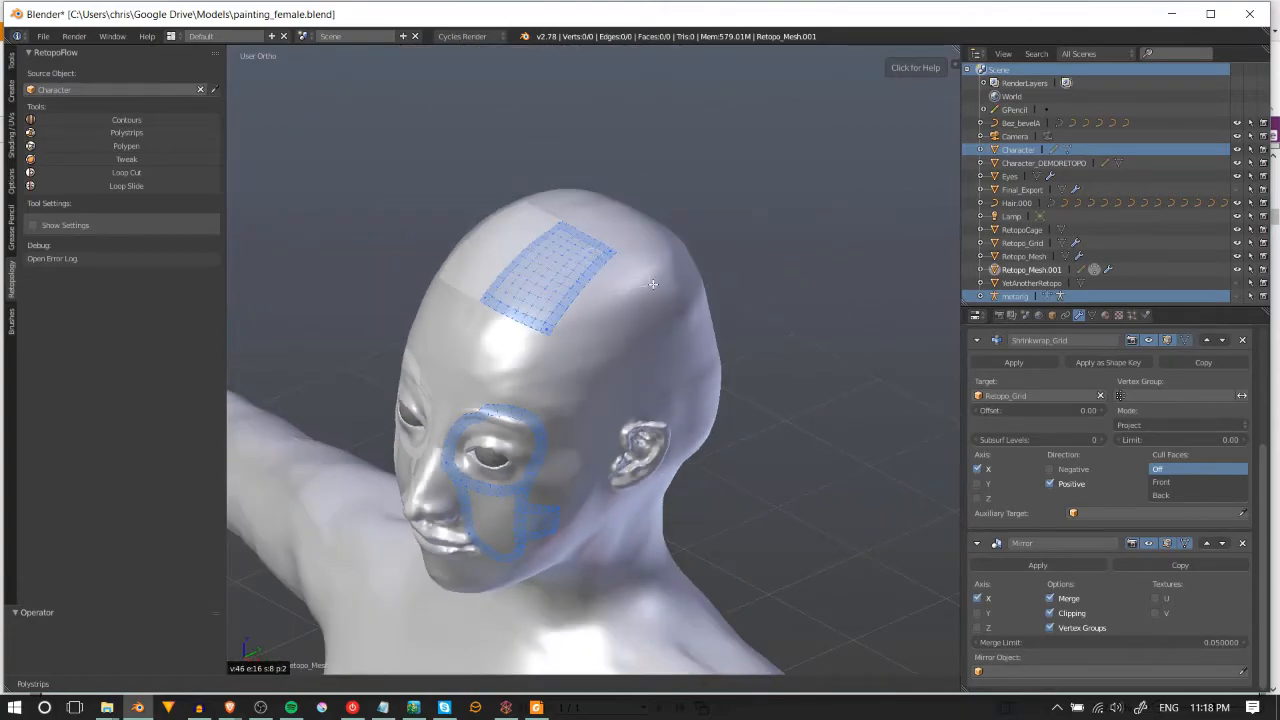
{"action": "middle_click_drag", "start_coordinate": [668, 318], "coordinate": [713, 307]}
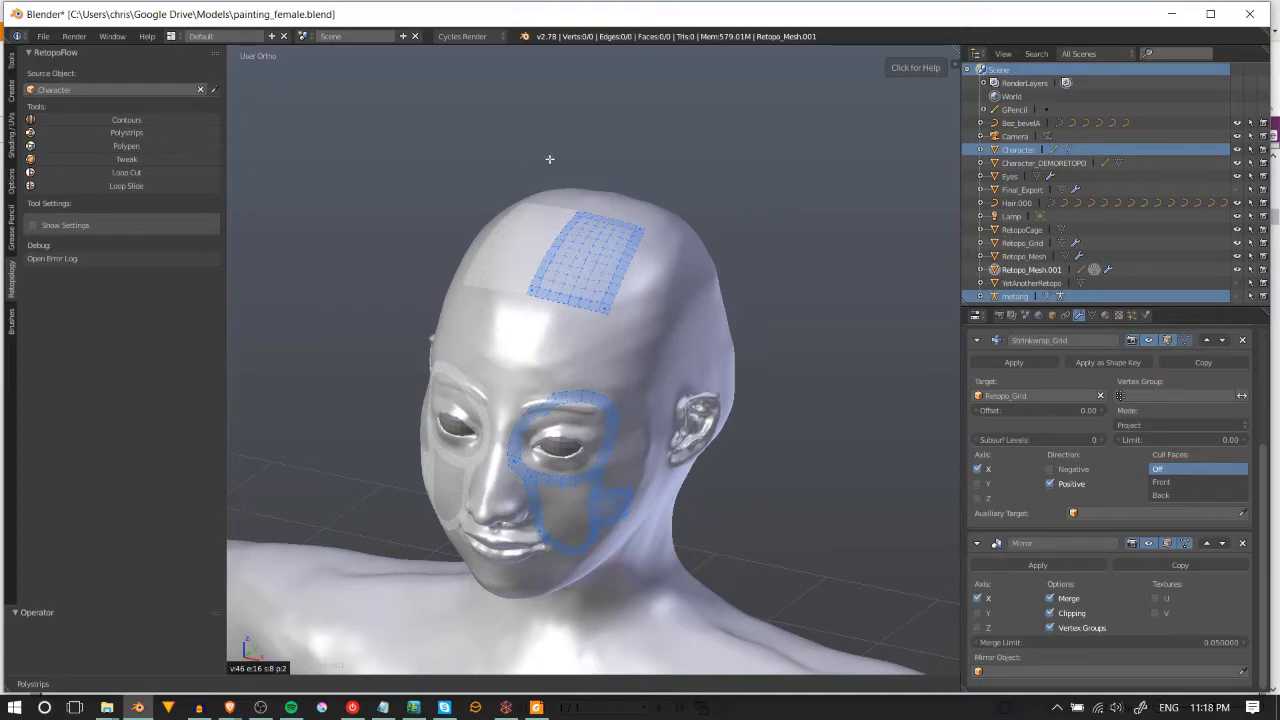
Step: Commit the Polystrips work to the mesh and start the Polypen tool on it
{"action": "key", "text": "Tab"}
{"action": "left_click", "coordinate": [188, 147]}
{"action": "scroll", "coordinate": [599, 324], "scroll_direction": "up", "scroll_amount": 4}
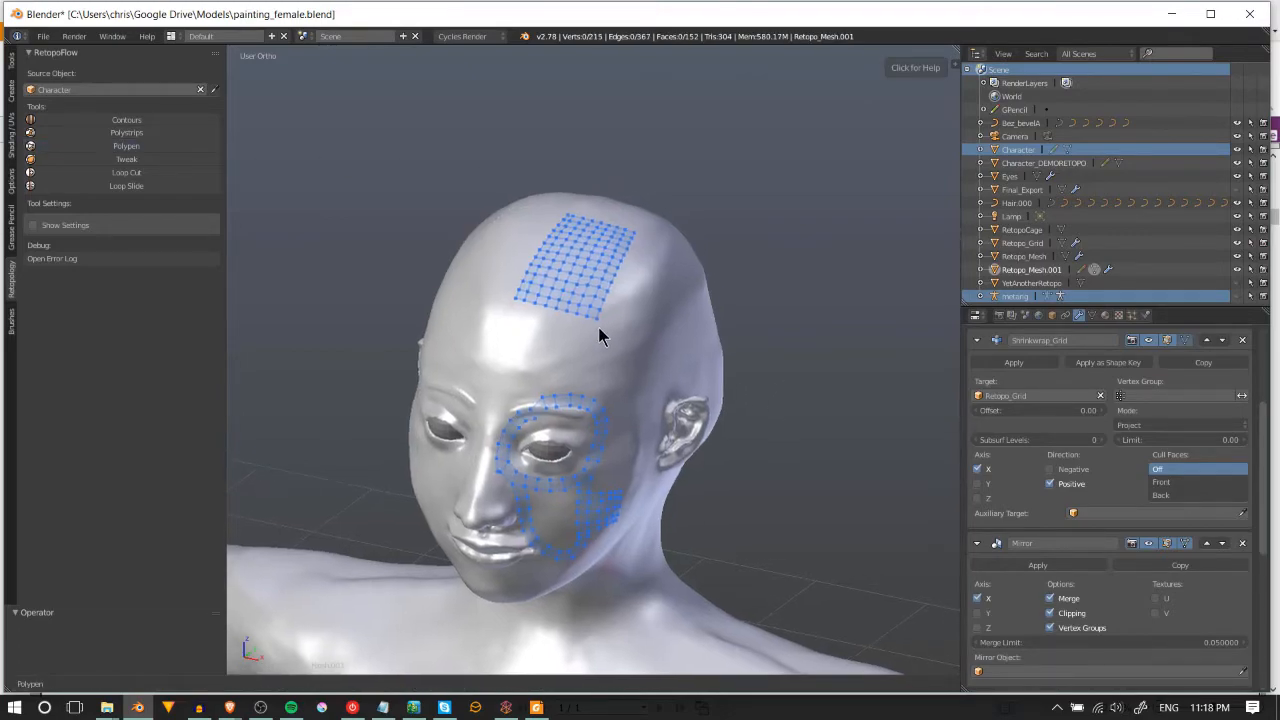
{"action": "middle_click_drag", "start_coordinate": [585, 425], "coordinate": [534, 400]}
{"action": "scroll", "coordinate": [466, 394], "scroll_direction": "up", "scroll_amount": 3}
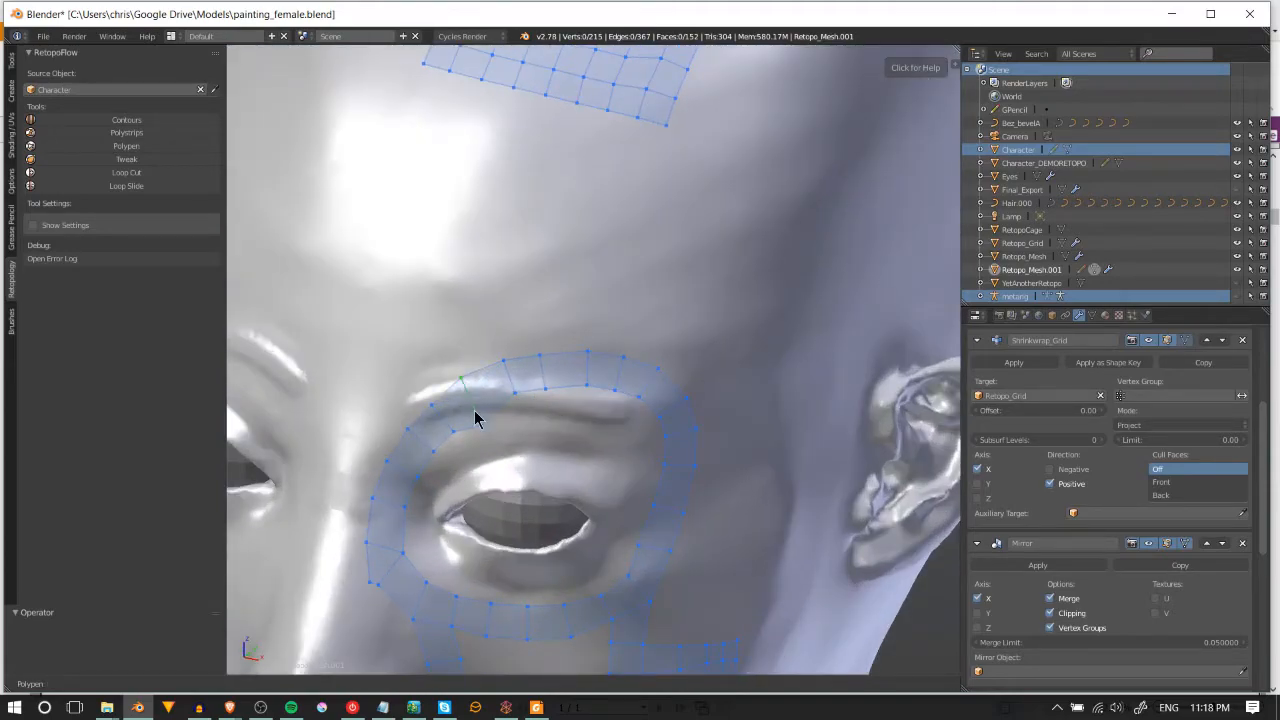
Step: Try to move vertices of the eye ring with Polypen and show the tool's help
{"action": "left_click_drag", "start_coordinate": [480, 426], "coordinate": [476, 416]}
{"action": "middle_click_drag", "start_coordinate": [574, 440], "coordinate": [609, 345], "text": "shift"}
{"action": "scroll", "coordinate": [542, 401], "scroll_direction": "down", "scroll_amount": 2}
{"action": "left_click_drag", "start_coordinate": [631, 340], "coordinate": [657, 342]}
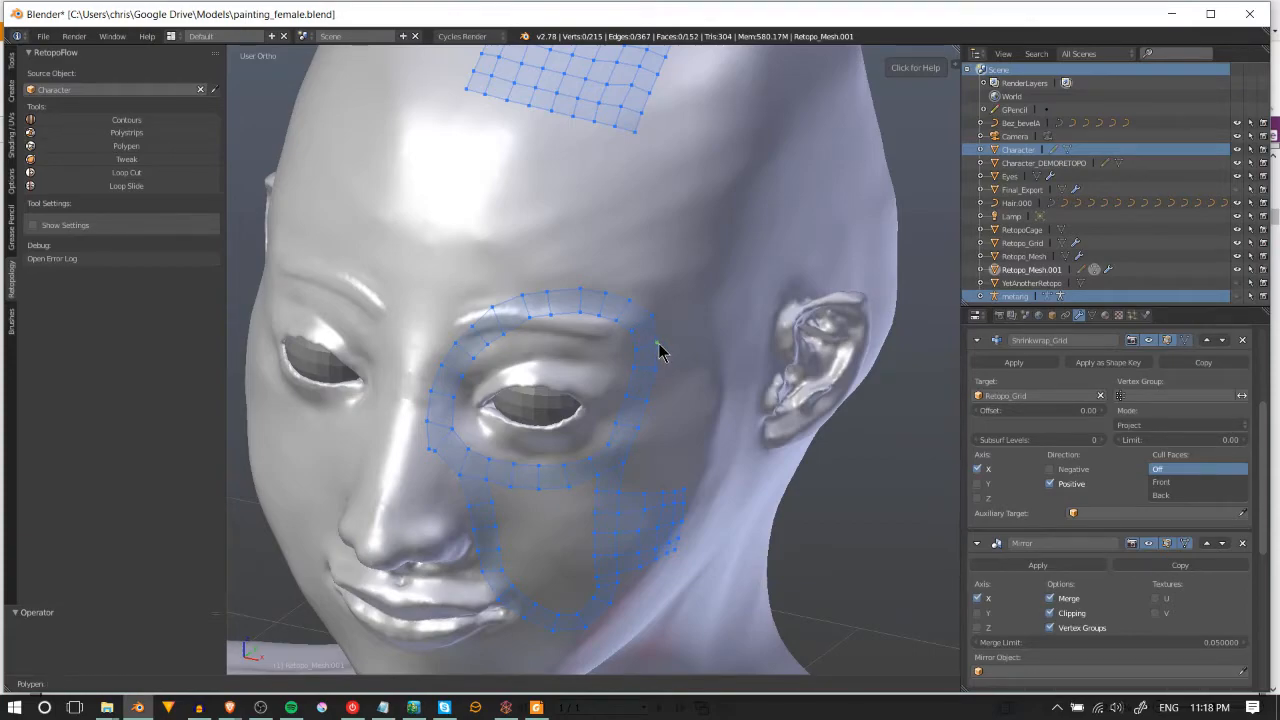
{"action": "left_click", "coordinate": [940, 72]}
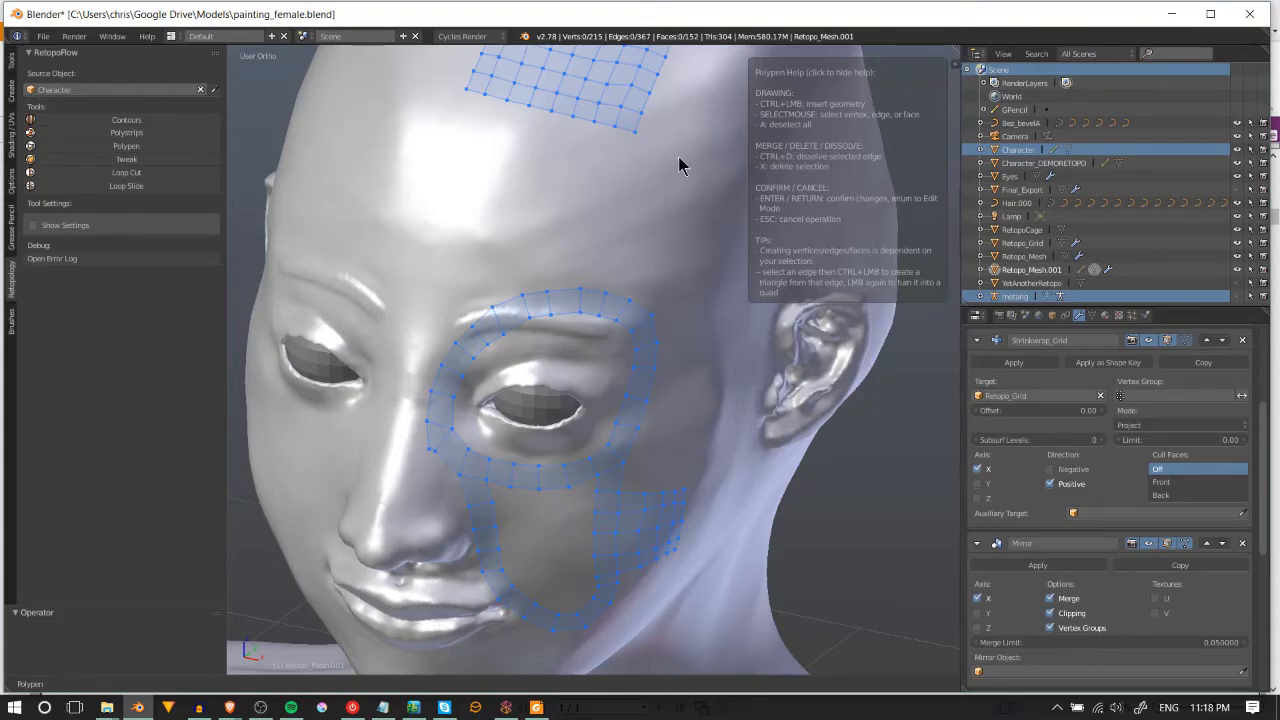
Step: Leave Polypen for Edit Mode and move two vertices of the eye ring at the inner brow slightly upward
{"action": "key", "text": "Return"}
{"action": "middle_click_drag", "start_coordinate": [675, 224], "coordinate": [646, 283], "text": "shift"}
{"action": "scroll", "coordinate": [648, 330], "scroll_direction": "up", "scroll_amount": 3}
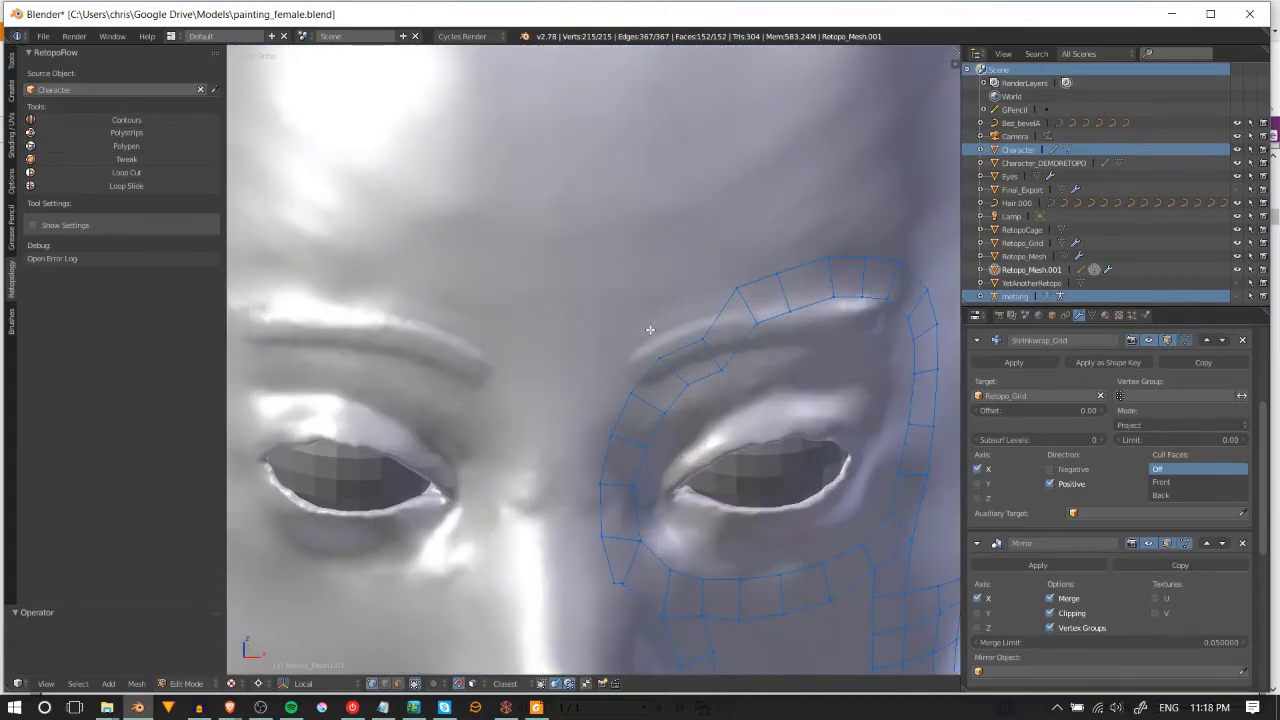
{"action": "right_click_drag", "start_coordinate": [706, 343], "coordinate": [694, 328]}
{"action": "right_click_drag", "start_coordinate": [719, 372], "coordinate": [713, 353]}
{"action": "scroll", "coordinate": [717, 351], "scroll_direction": "down", "scroll_amount": 3}
{"action": "middle_click_drag", "start_coordinate": [761, 355], "coordinate": [686, 339], "text": "shift"}
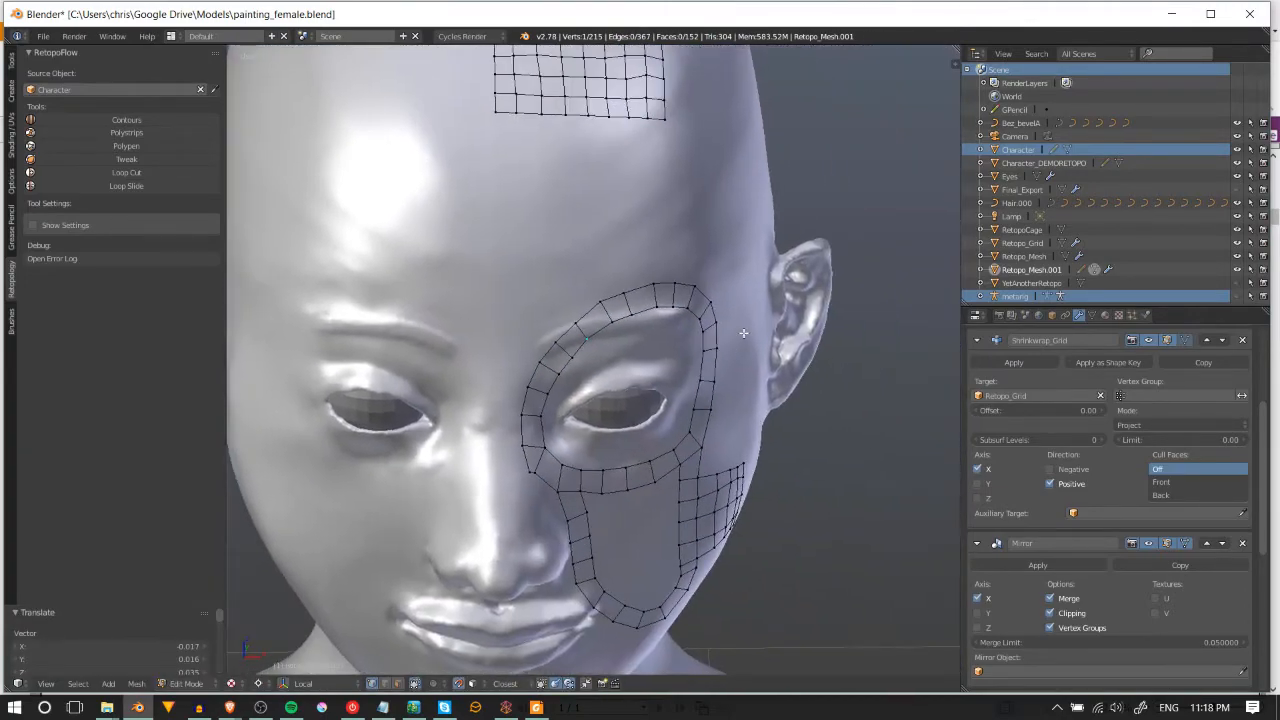
{"action": "scroll", "coordinate": [751, 329], "scroll_direction": "down", "scroll_amount": 4}
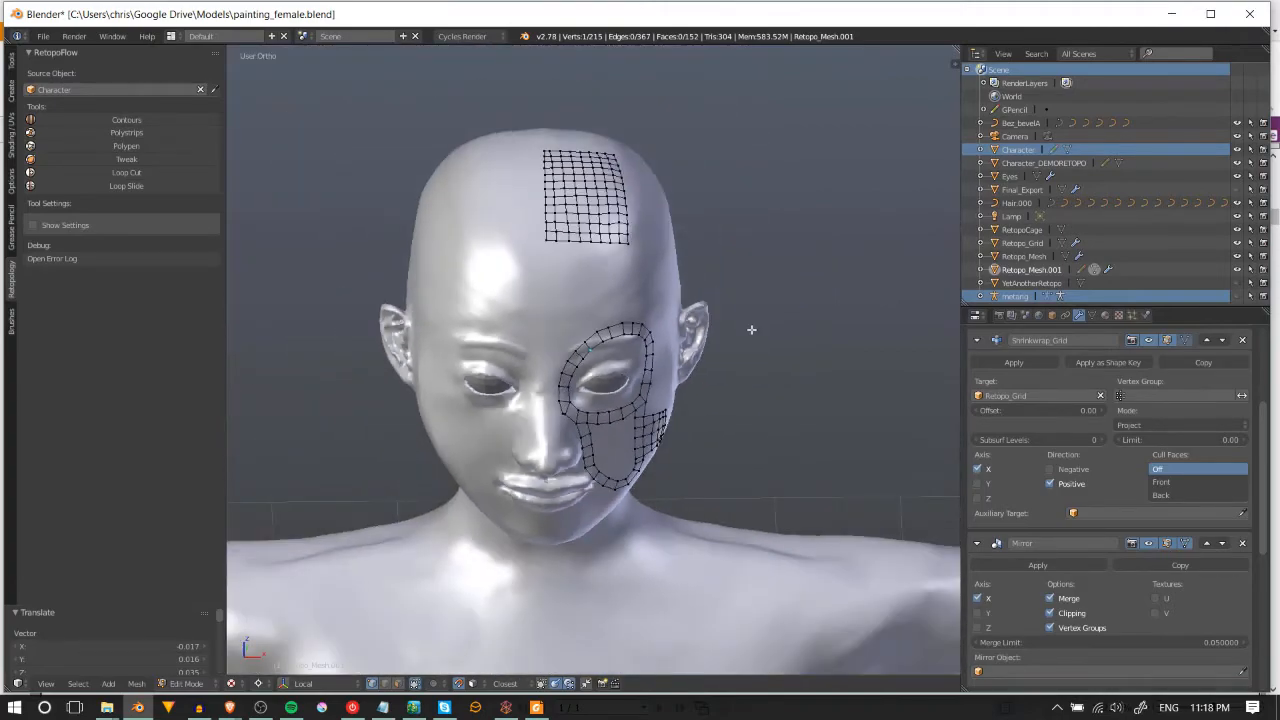
Step: Add a Shrinkwrap modifier to Character_DEMORETOPO in Object Mode, targeting Character, with Keep Above Surface on and an offset of 0.01
{"action": "key", "text": "Tab"}
{"action": "left_click", "coordinate": [1046, 163]}
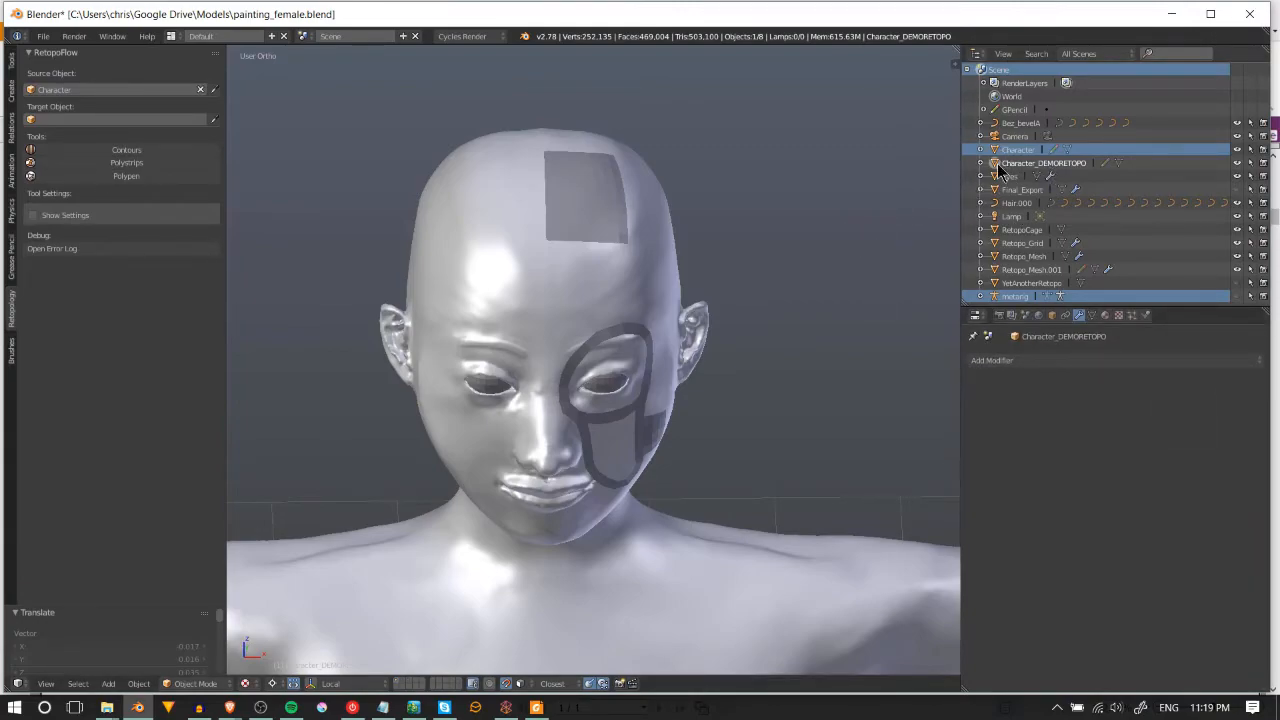
{"action": "left_click", "coordinate": [1063, 360]}
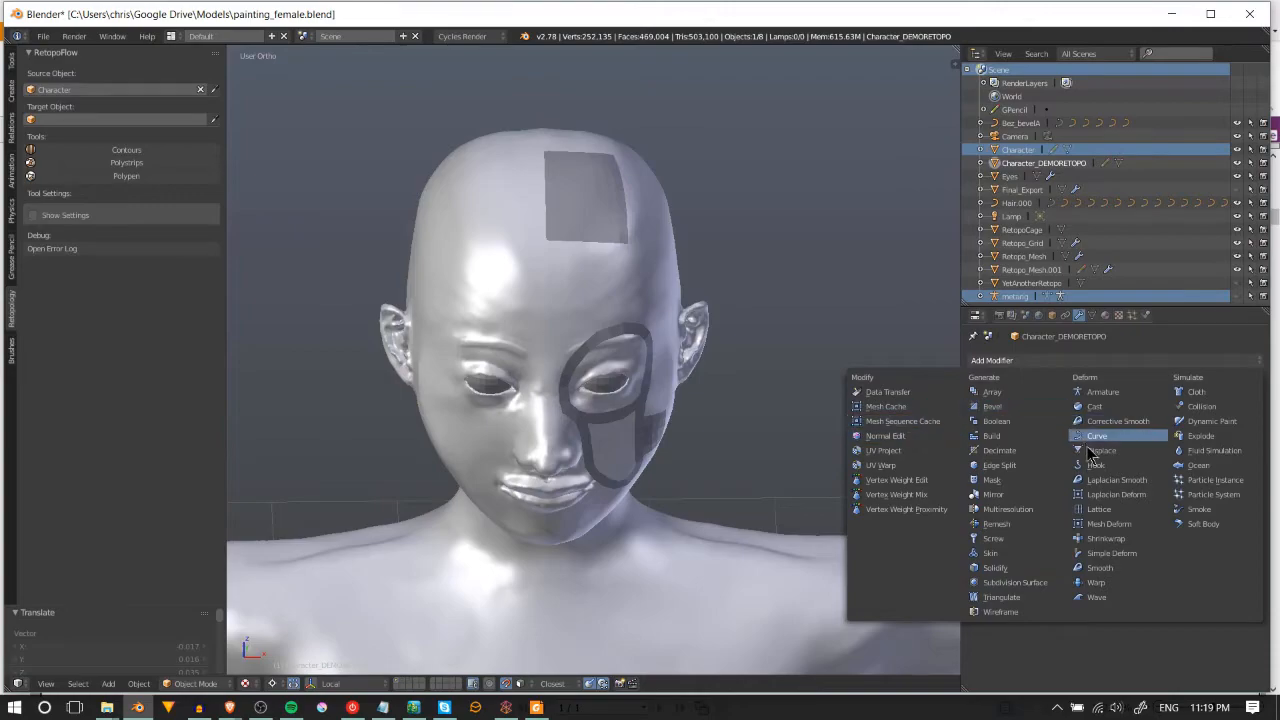
{"action": "left_click", "coordinate": [1102, 540]}
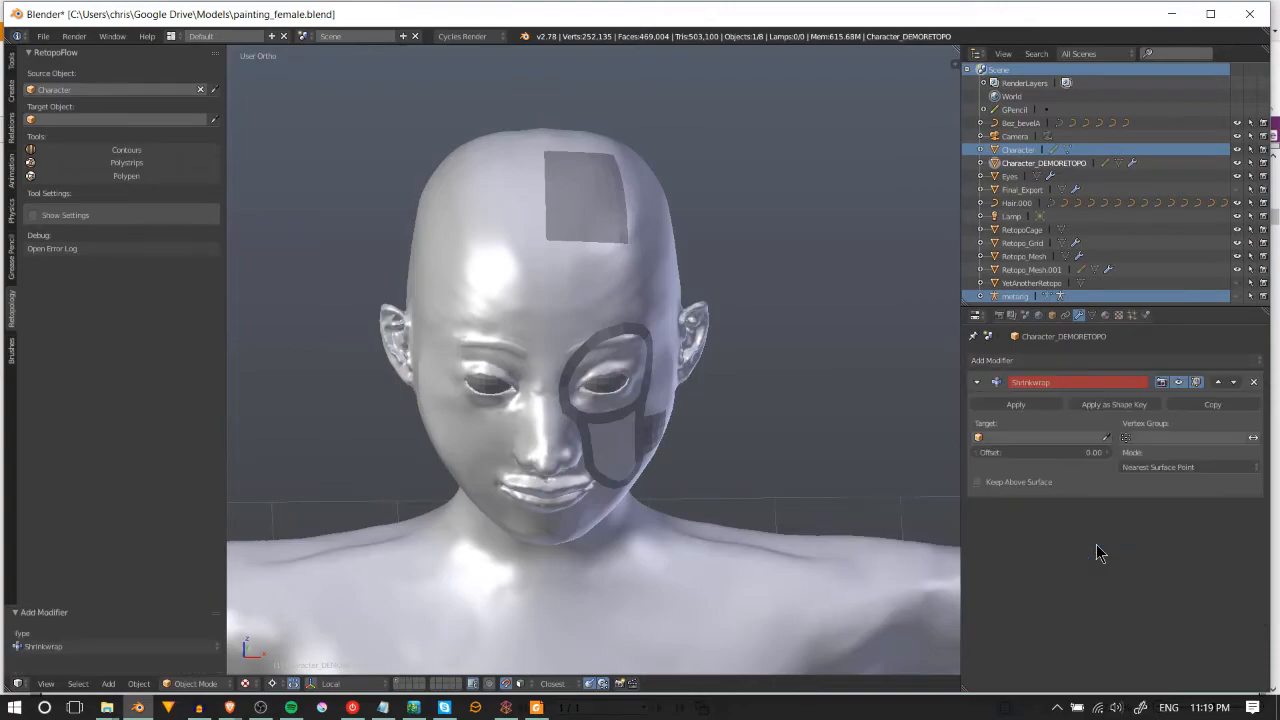
{"action": "left_click", "coordinate": [1038, 438]}
{"action": "left_click", "coordinate": [1013, 456]}
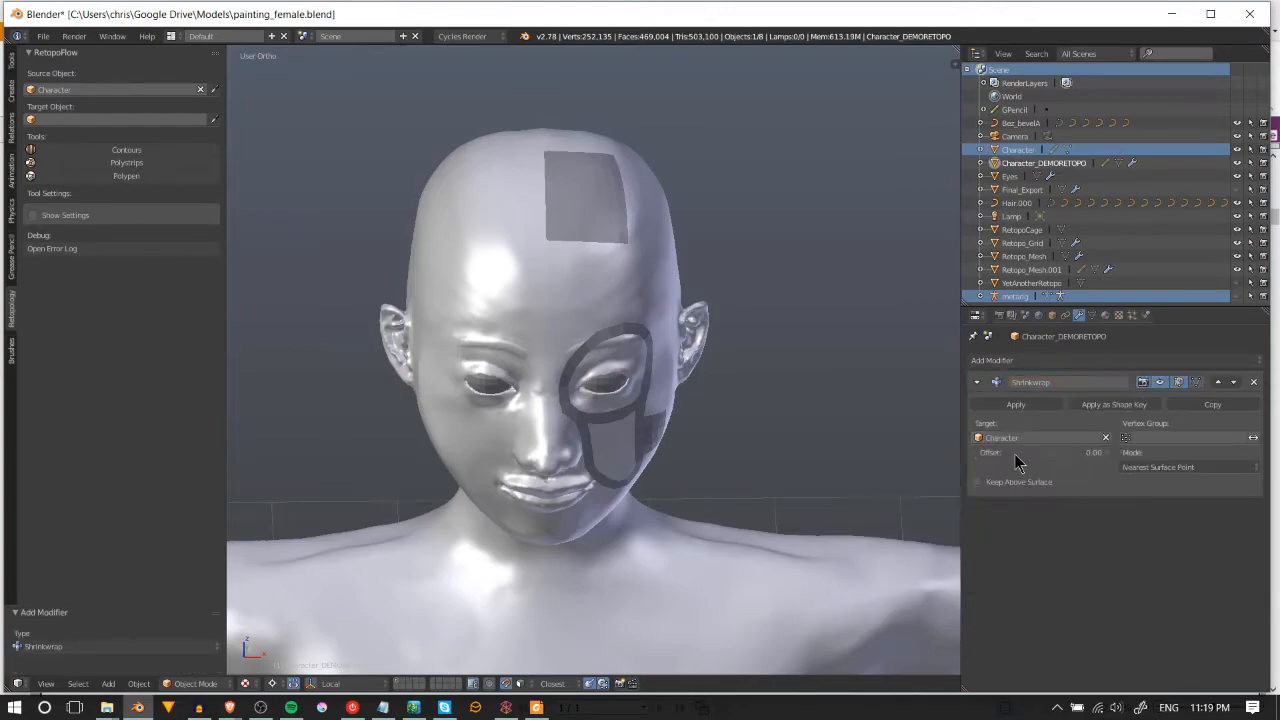
{"action": "left_click", "coordinate": [1038, 482]}
{"action": "left_click", "coordinate": [1107, 453]}
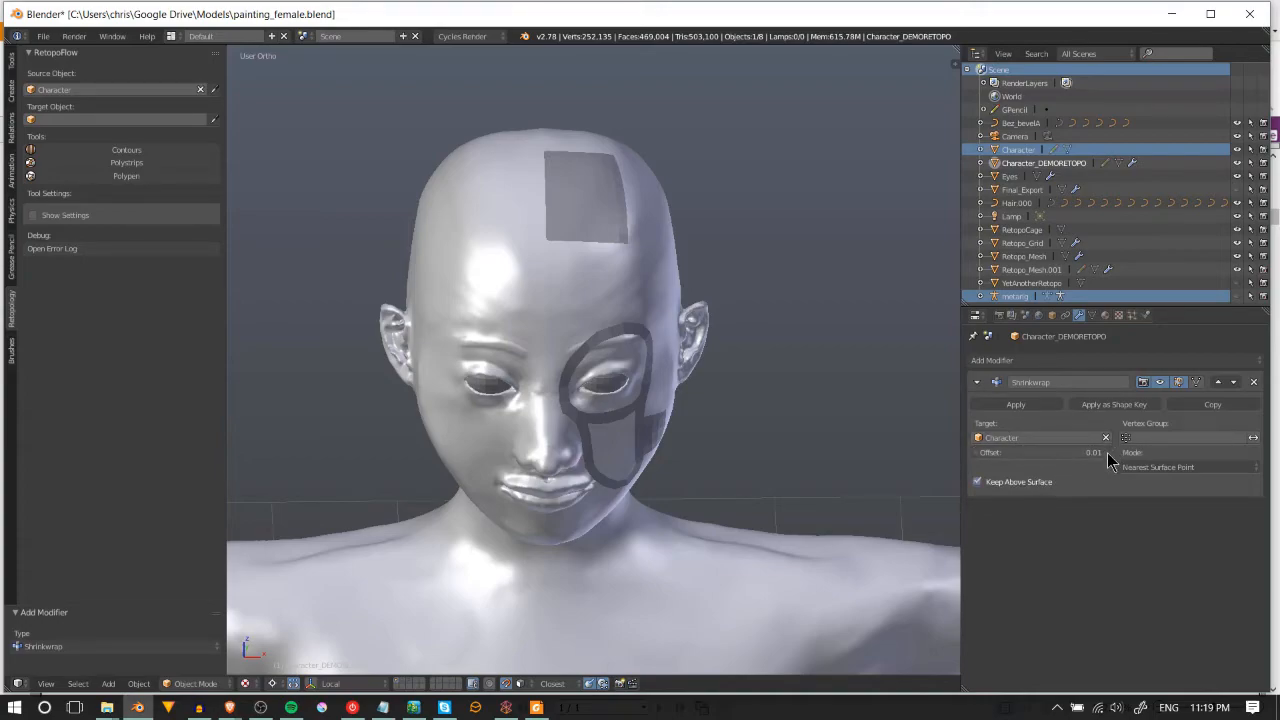
Step: Add a Mirror modifier on the X axis to Character_DEMORETOPO and turn on Clipping
{"action": "left_click", "coordinate": [1094, 362]}
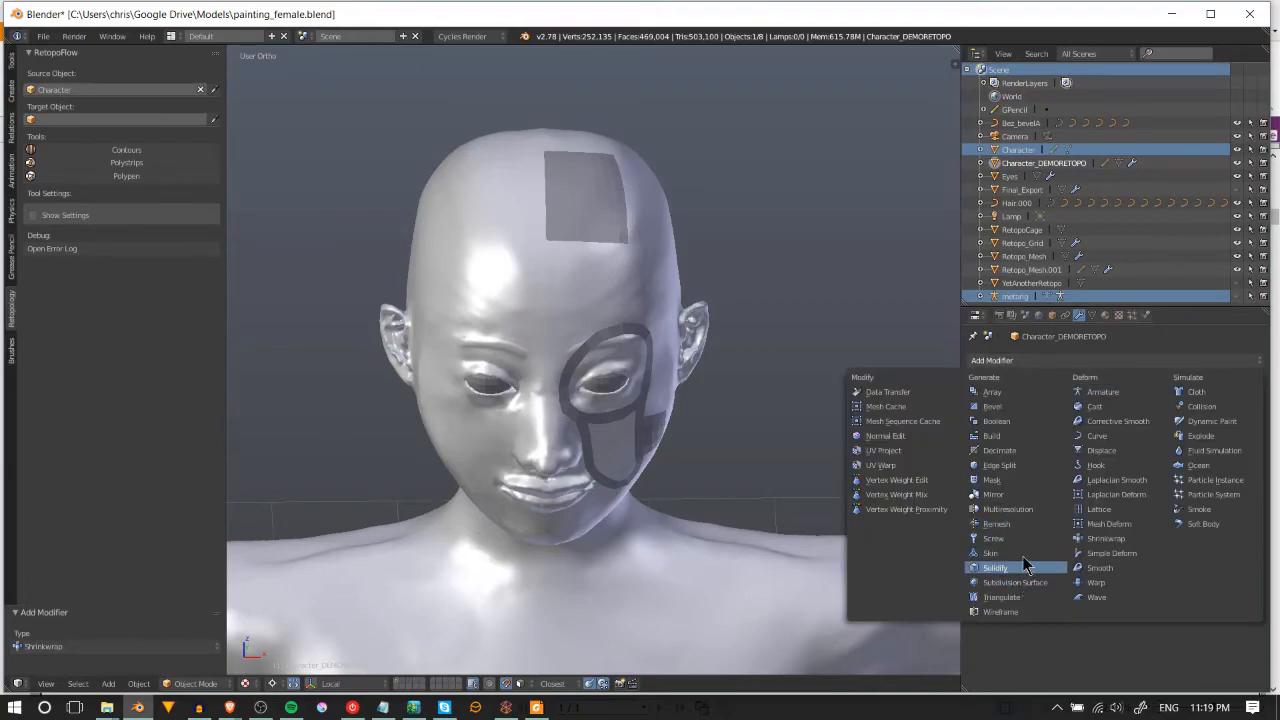
{"action": "left_click", "coordinate": [1030, 500]}
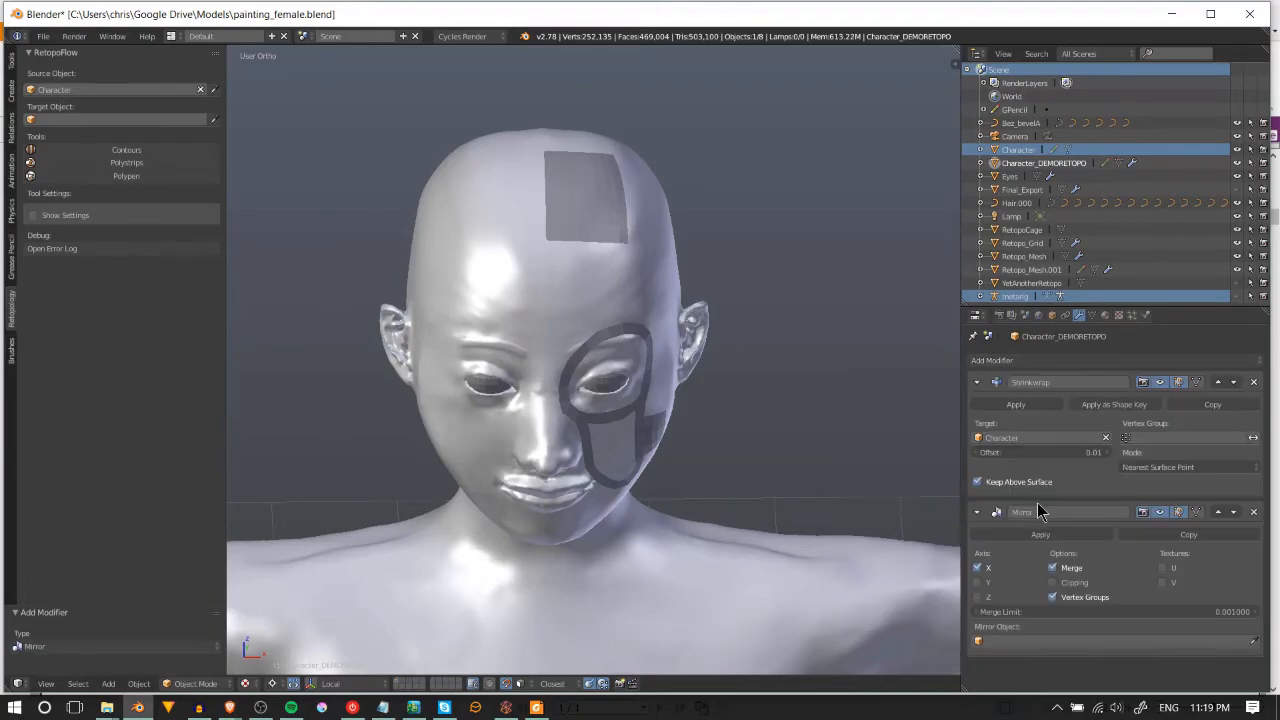
{"action": "left_click", "coordinate": [1052, 582]}
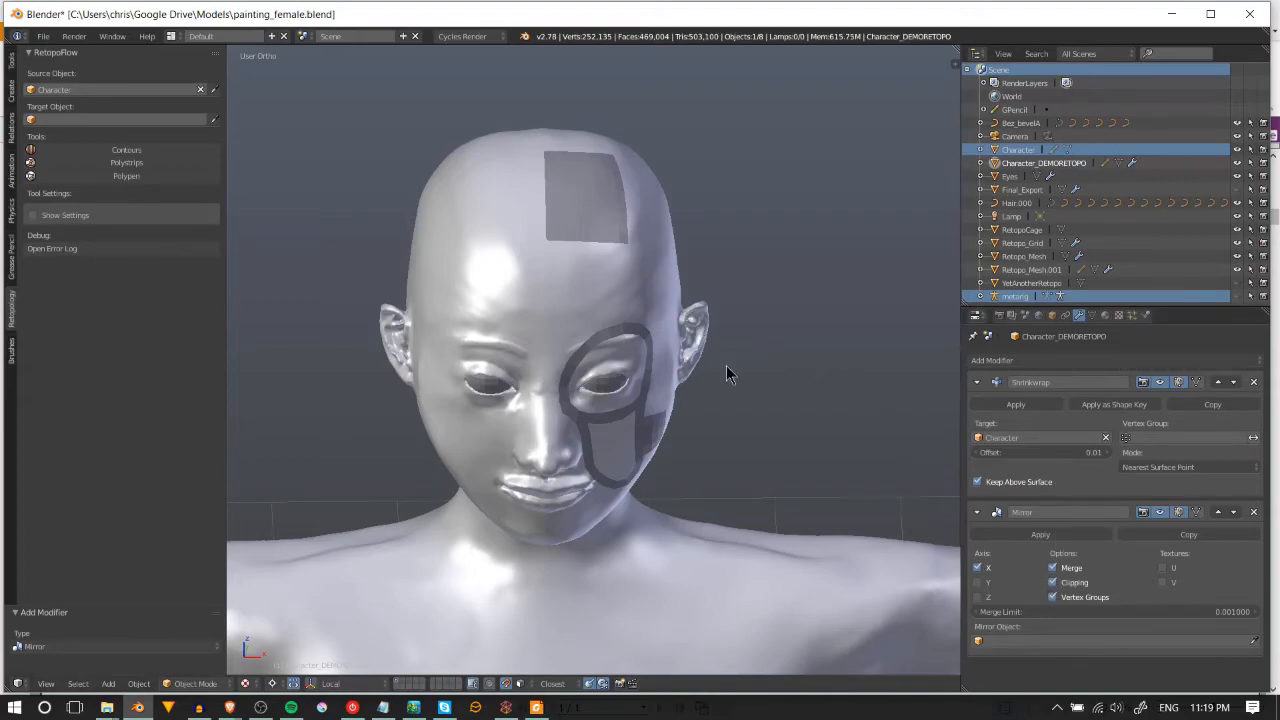
{"action": "scroll", "coordinate": [756, 410], "scroll_direction": "down", "scroll_amount": 1}
{"action": "scroll", "coordinate": [619, 335], "scroll_direction": "up", "scroll_amount": 4}
{"action": "middle_click_drag", "start_coordinate": [630, 312], "coordinate": [597, 431]}
{"action": "scroll", "coordinate": [597, 433], "scroll_direction": "up", "scroll_amount": 2}
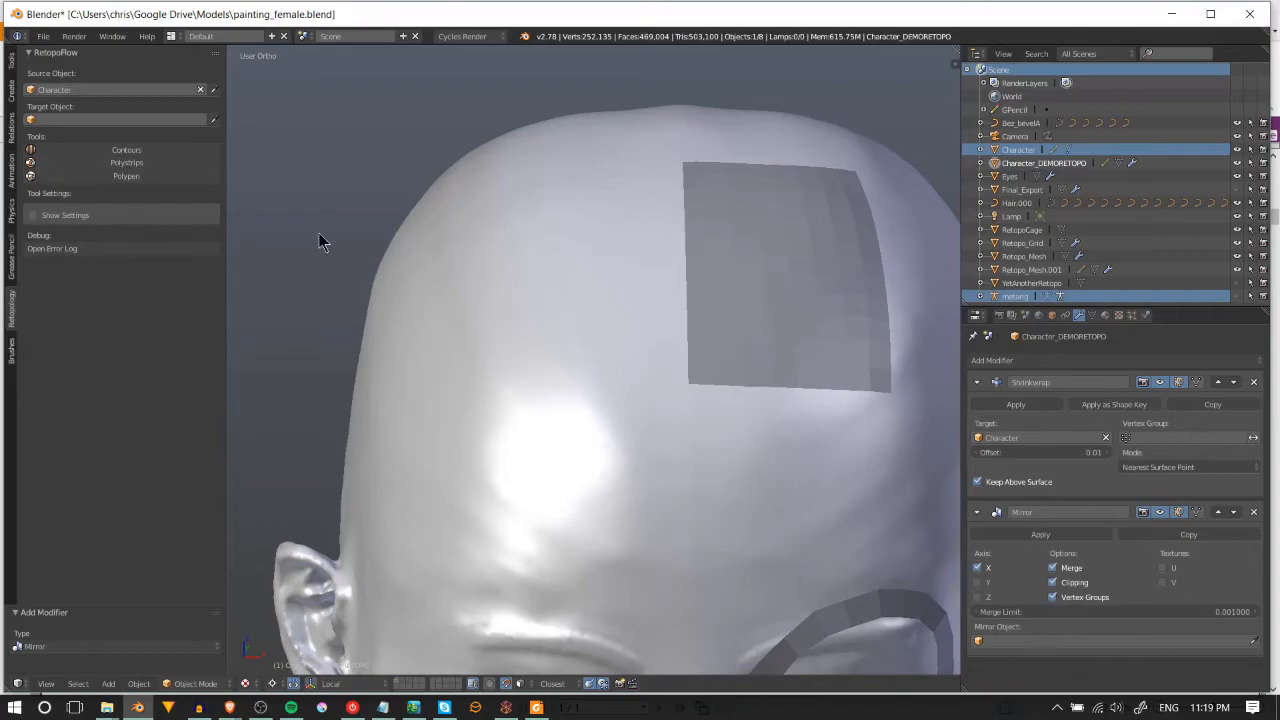
{"action": "scroll", "coordinate": [666, 466], "scroll_direction": "down", "scroll_amount": 6}
{"action": "middle_click_drag", "start_coordinate": [664, 466], "coordinate": [614, 444]}
{"action": "scroll", "coordinate": [614, 437], "scroll_direction": "down", "scroll_amount": 2}
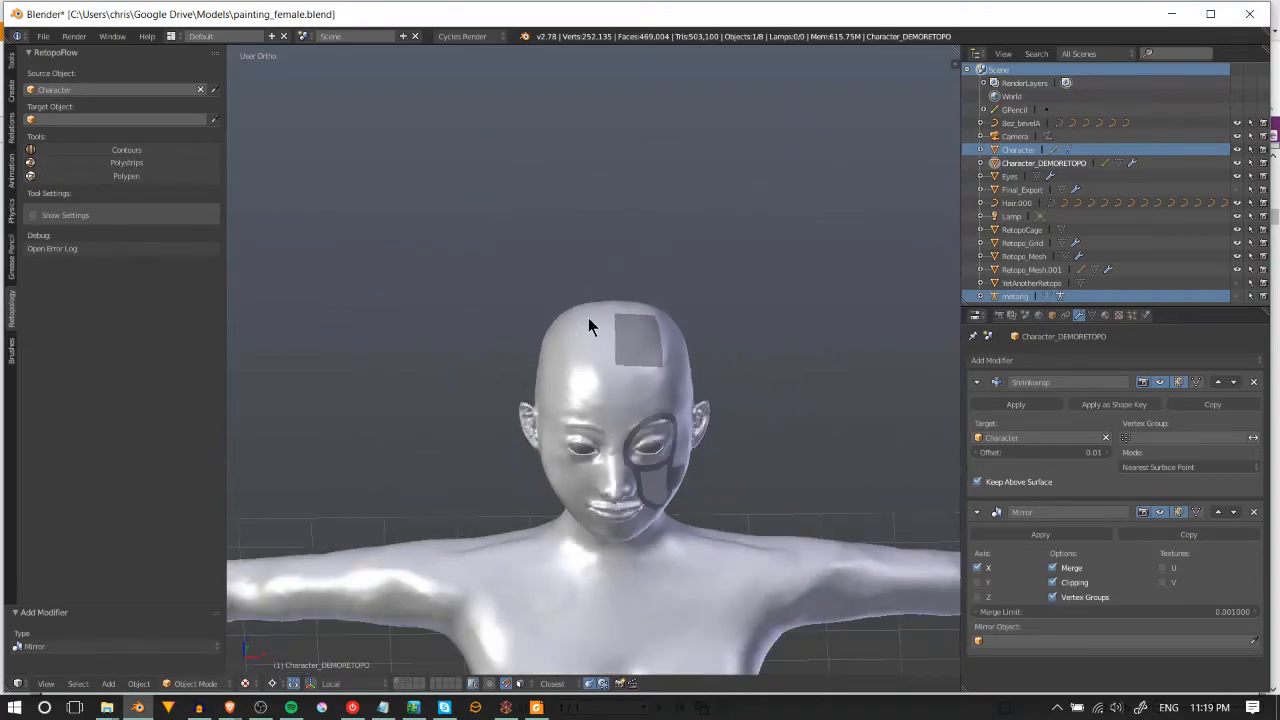
Step: Enter Edit Mode on Character_DEMORETOPO and place a single vertex on the upper forehead, just beside the face's centre line
{"action": "scroll", "coordinate": [608, 406], "scroll_direction": "up", "scroll_amount": 3}
{"action": "scroll", "coordinate": [621, 390], "scroll_direction": "up", "scroll_amount": 2}
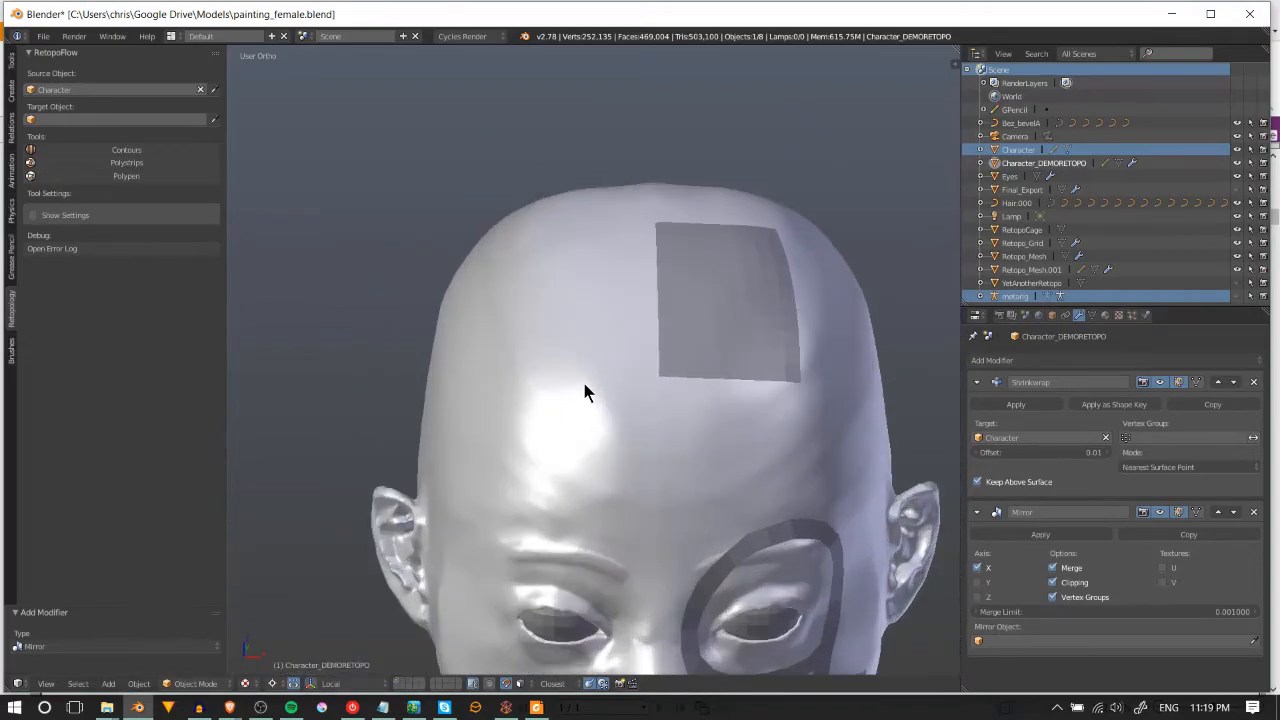
{"action": "middle_click_drag", "start_coordinate": [657, 412], "coordinate": [604, 398]}
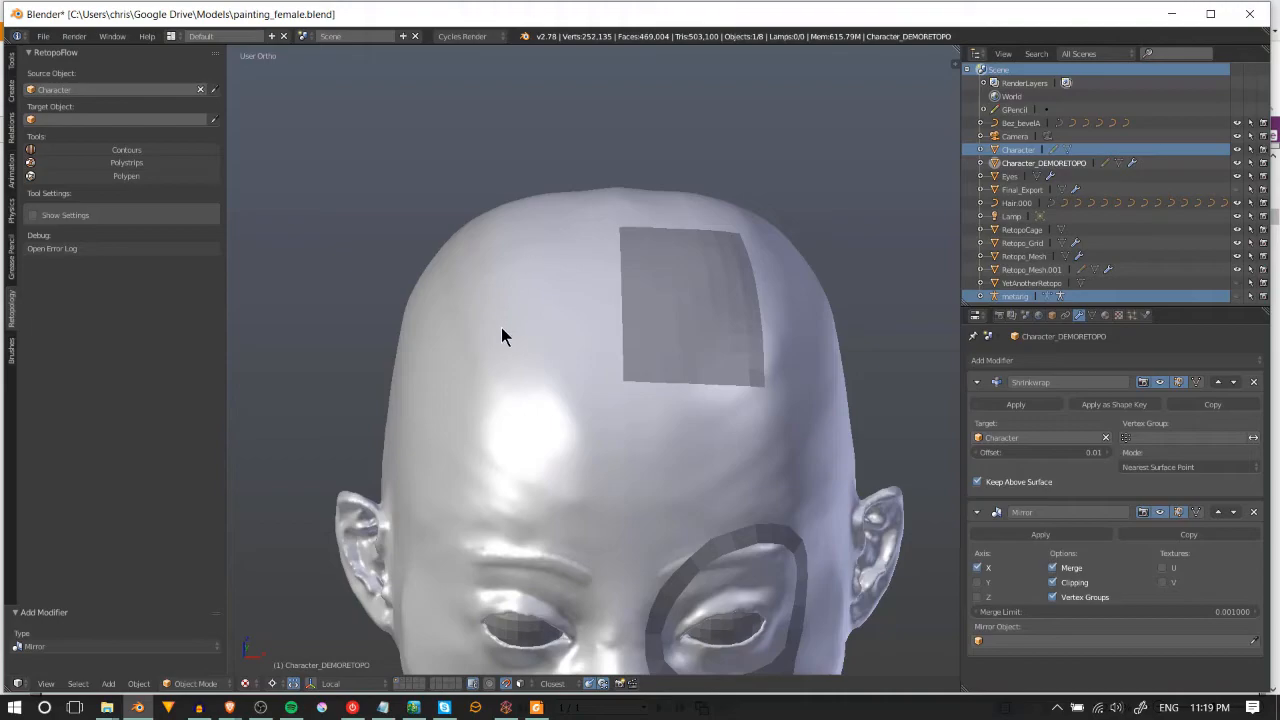
{"action": "key", "text": "Tab"}
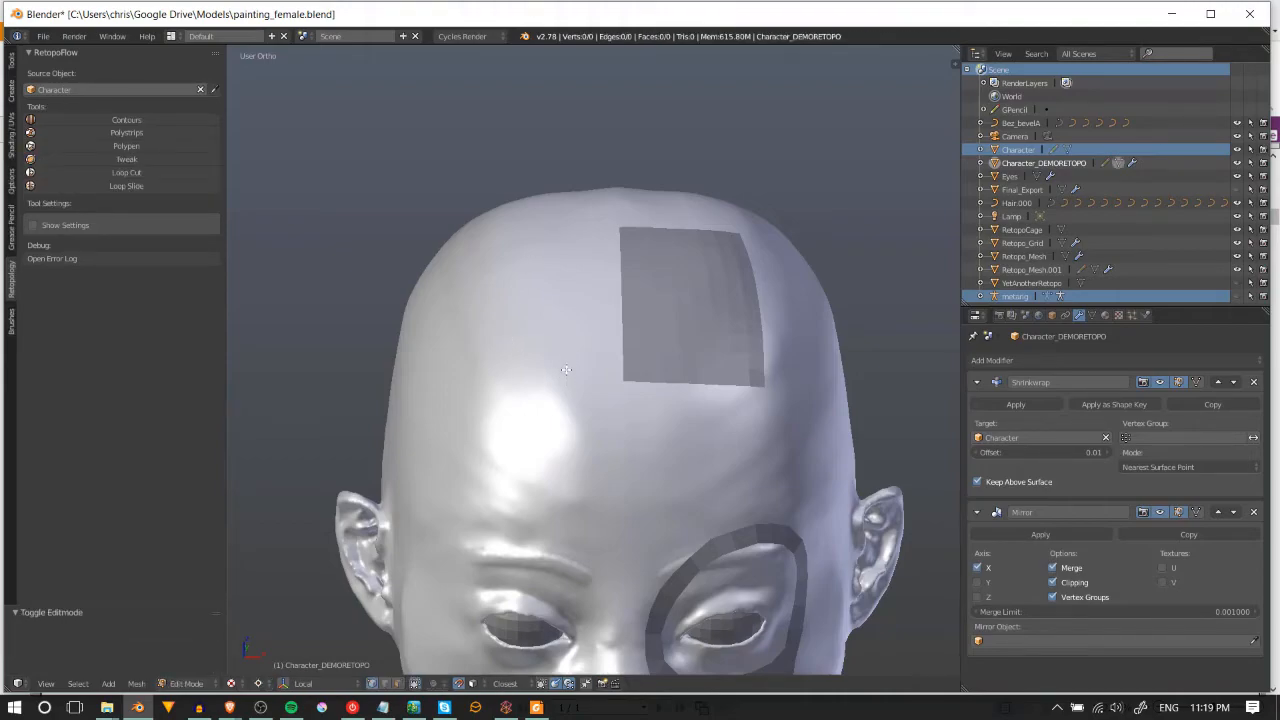
{"action": "left_click", "coordinate": [575, 374], "text": "ctrl"}
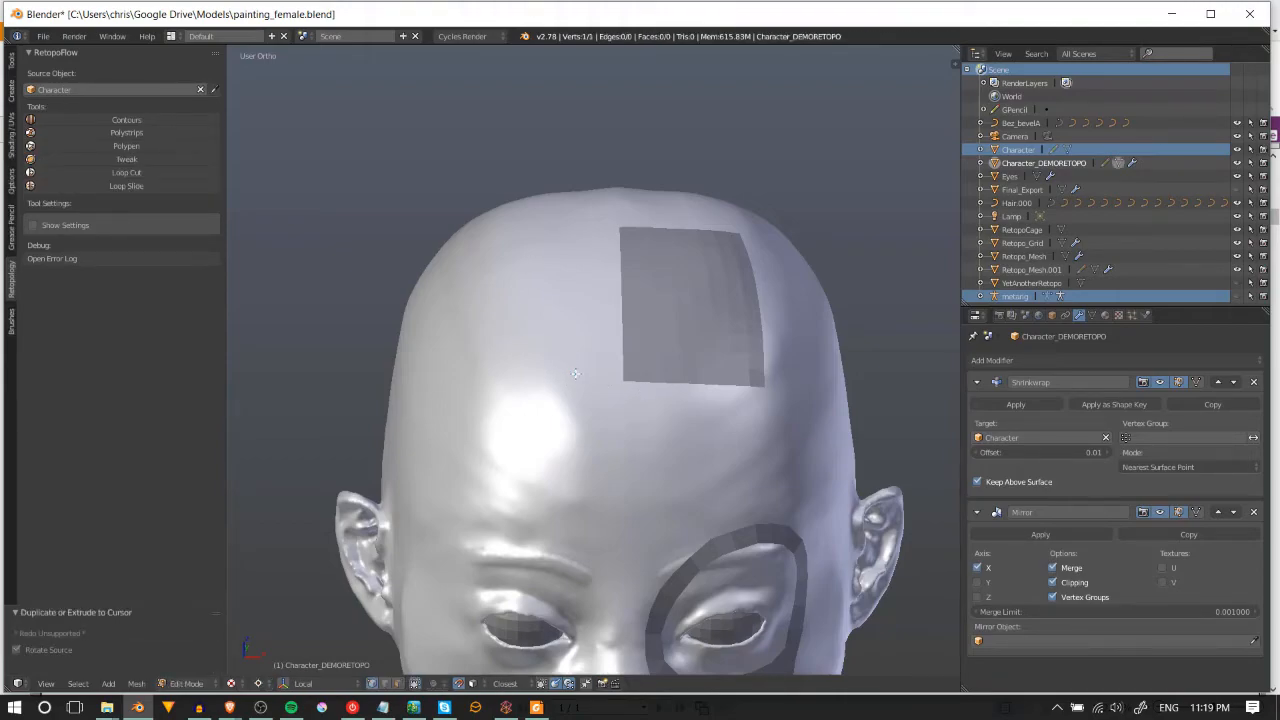
{"action": "key", "text": "g"}
{"action": "left_click", "coordinate": [576, 376]}
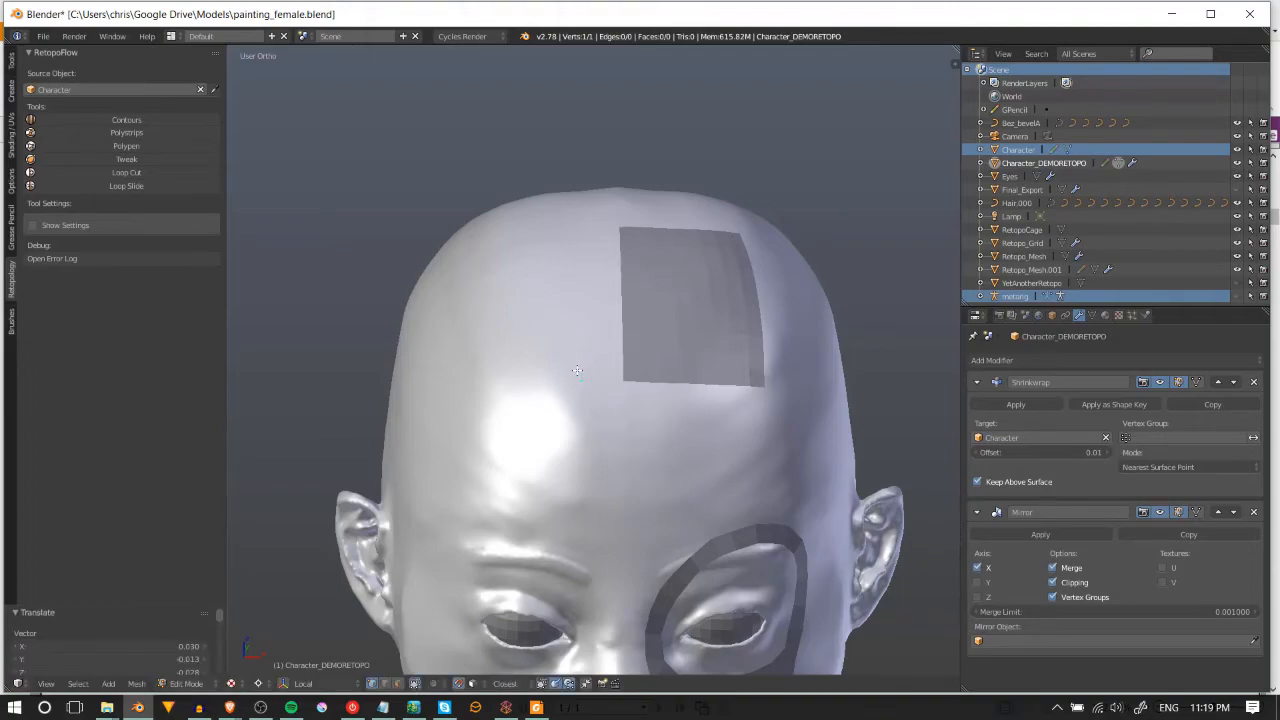
Step: Extrude the forehead vertex four times up over the scalp to form a five-vertex edge strip
{"action": "key", "text": "e"}
{"action": "left_click", "coordinate": [578, 327]}
{"action": "key", "text": "e"}
{"action": "left_click", "coordinate": [582, 289]}
{"action": "key", "text": "e"}
{"action": "left_click", "coordinate": [579, 242]}
{"action": "key", "text": "e"}
{"action": "left_click", "coordinate": [578, 207]}
Step: Select the whole edge strip and extrude it repeatedly toward the side of the head into a four-by-four grid of faces
{"action": "middle_click_drag", "start_coordinate": [580, 272], "coordinate": [612, 286]}
{"action": "right_click", "coordinate": [609, 264], "text": "shift"}
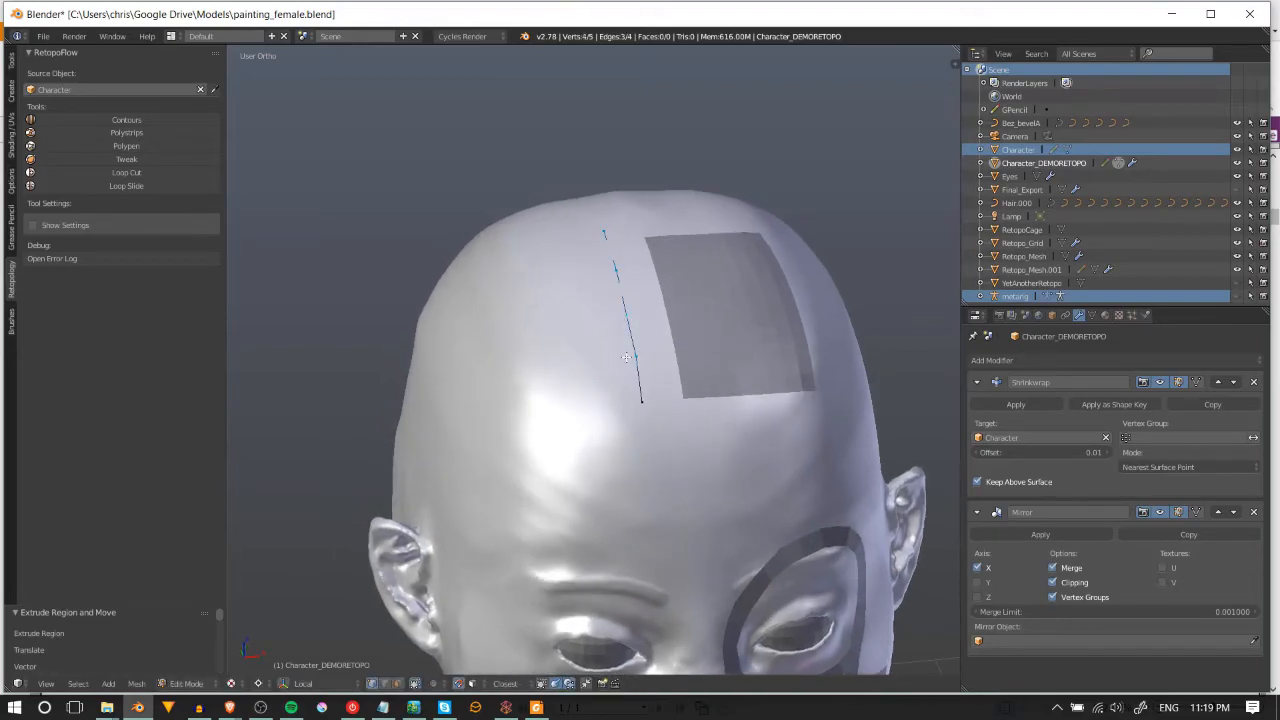
{"action": "key", "text": "e"}
{"action": "left_click", "coordinate": [573, 333]}
{"action": "key", "text": "e"}
{"action": "left_click", "coordinate": [528, 334]}
{"action": "key", "text": "e"}
{"action": "left_click", "coordinate": [480, 342]}
{"action": "middle_click_drag", "start_coordinate": [480, 342], "coordinate": [357, 586]}
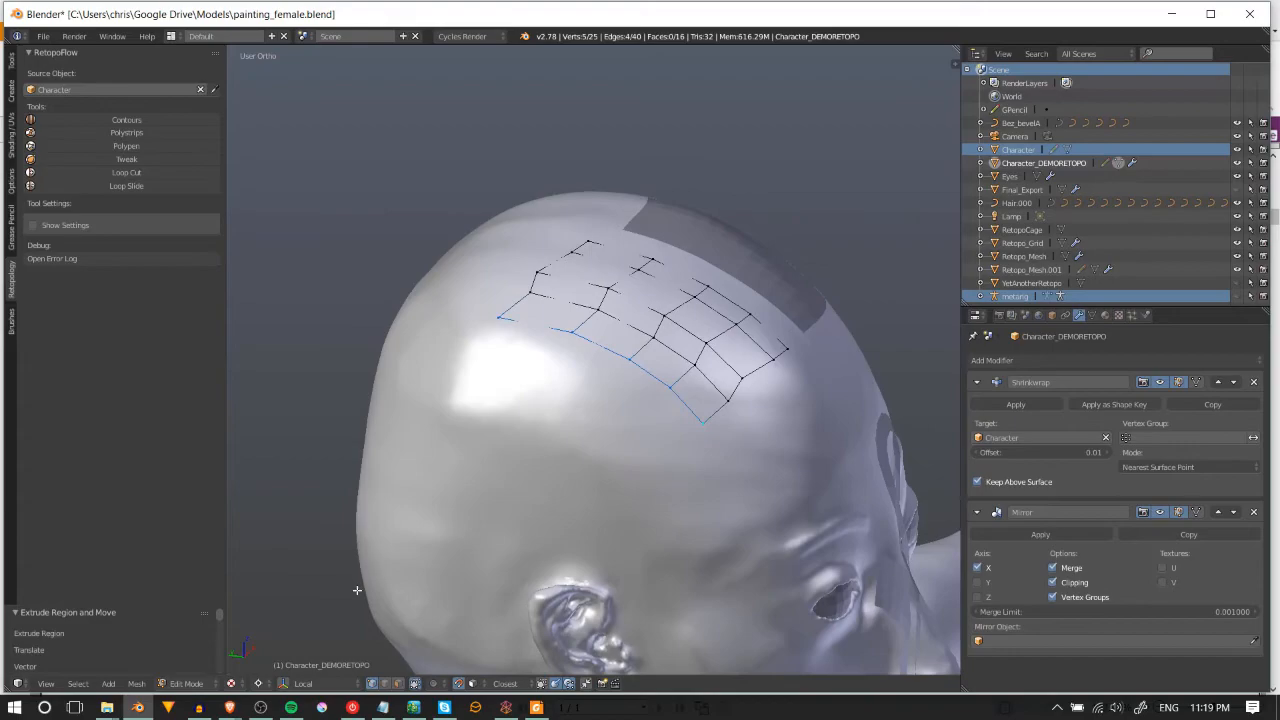
Step: Reposition three vertices in the upper rows of the scalp grid to even out its face spacing
{"action": "right_click", "coordinate": [535, 277]}
{"action": "key", "text": "g"}
{"action": "left_click", "coordinate": [550, 275]}
{"action": "right_click", "coordinate": [531, 293]}
{"action": "key", "text": "g"}
{"action": "left_click", "coordinate": [528, 294]}
{"action": "right_click", "coordinate": [604, 288]}
{"action": "key", "text": "g"}
{"action": "left_click", "coordinate": [624, 292]}
Step: Slide and nudge an inner vertex of the scalp grid, and shift another vertex near its forehead edge
{"action": "right_click", "coordinate": [706, 343]}
{"action": "key", "text": "shift+v"}
{"action": "left_click", "coordinate": [738, 365]}
{"action": "key", "text": "g"}
{"action": "left_click", "coordinate": [742, 372]}
{"action": "middle_click_drag", "start_coordinate": [742, 372], "coordinate": [471, 337]}
{"action": "right_click", "coordinate": [557, 358]}
{"action": "key", "text": "g"}
{"action": "left_click", "coordinate": [562, 352]}
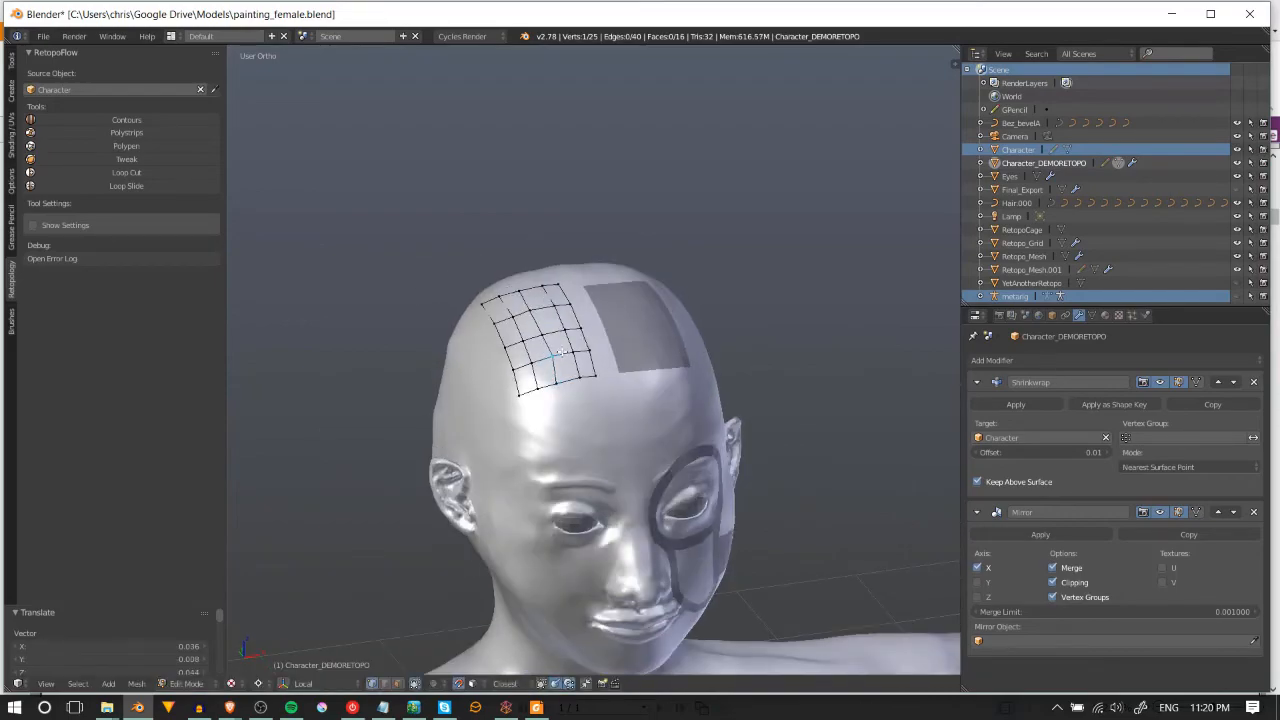
Step: Examine the Bsurfaces, LoopTools and SpeedRetopo mesh tools available in Edit Mode
{"action": "scroll", "coordinate": [607, 376], "scroll_direction": "down", "scroll_amount": 2}
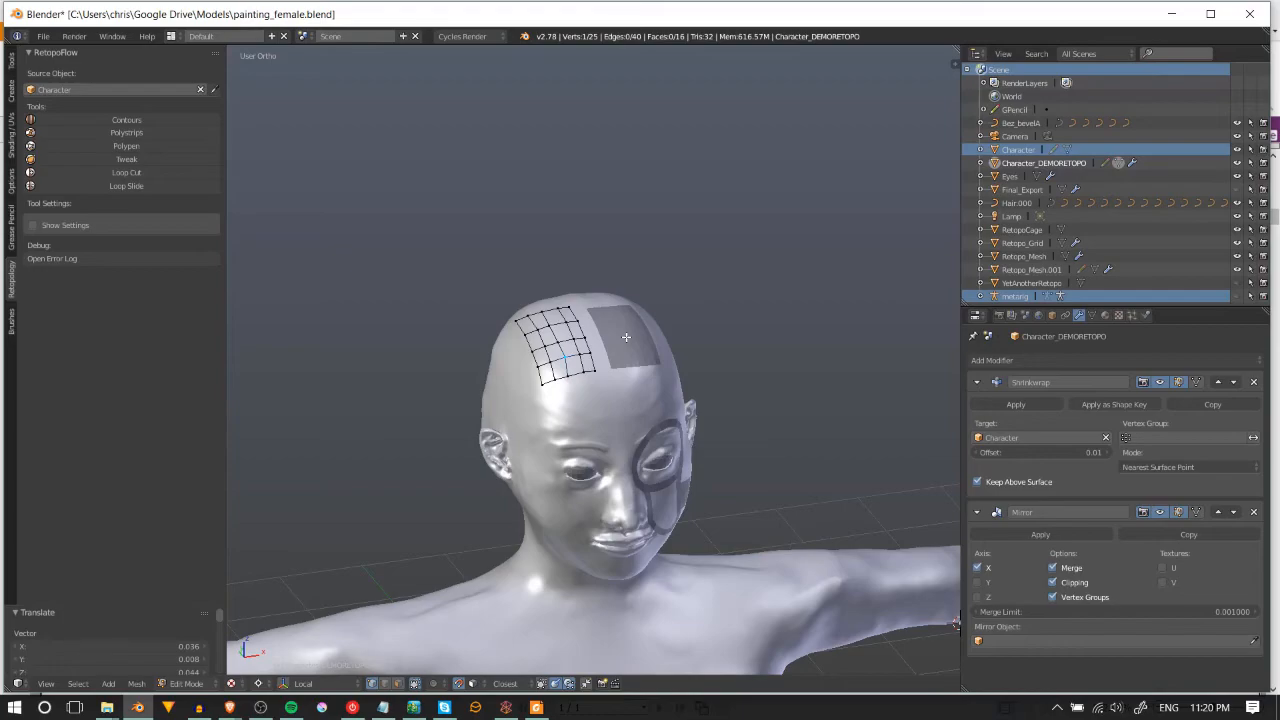
{"action": "left_click", "coordinate": [11, 62]}
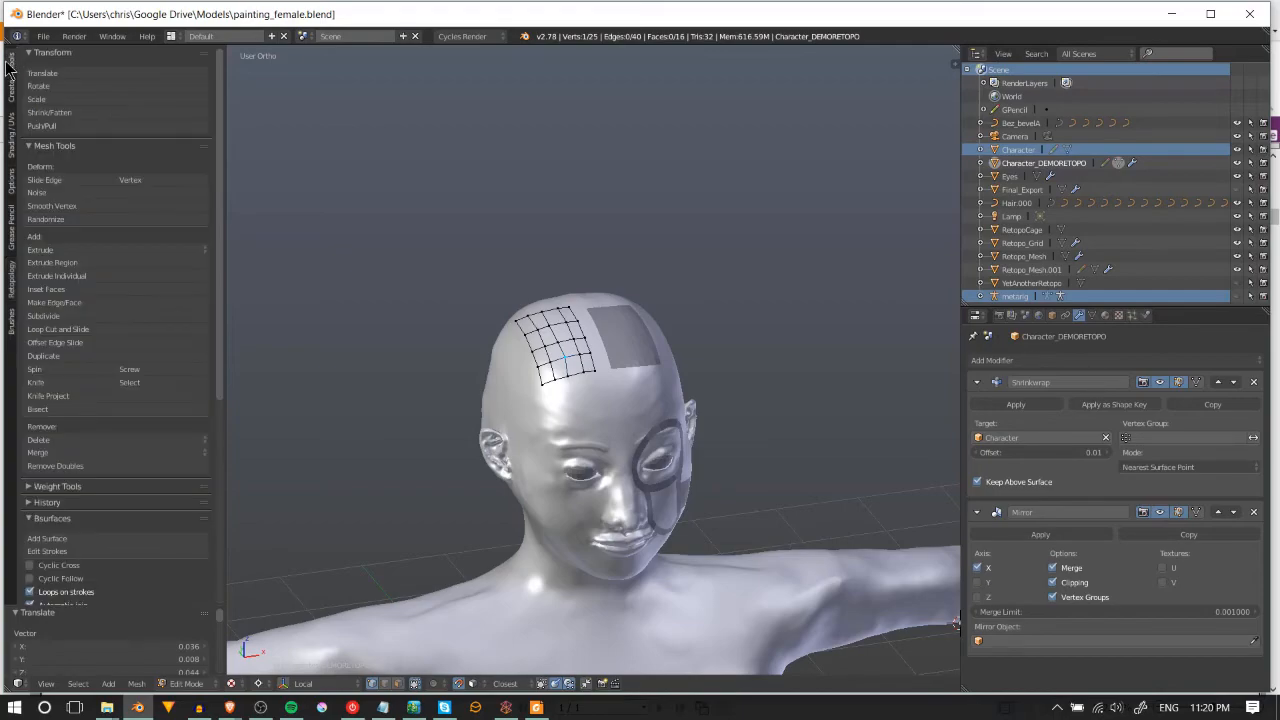
{"action": "scroll", "coordinate": [70, 240], "scroll_direction": "down", "scroll_amount": 8}
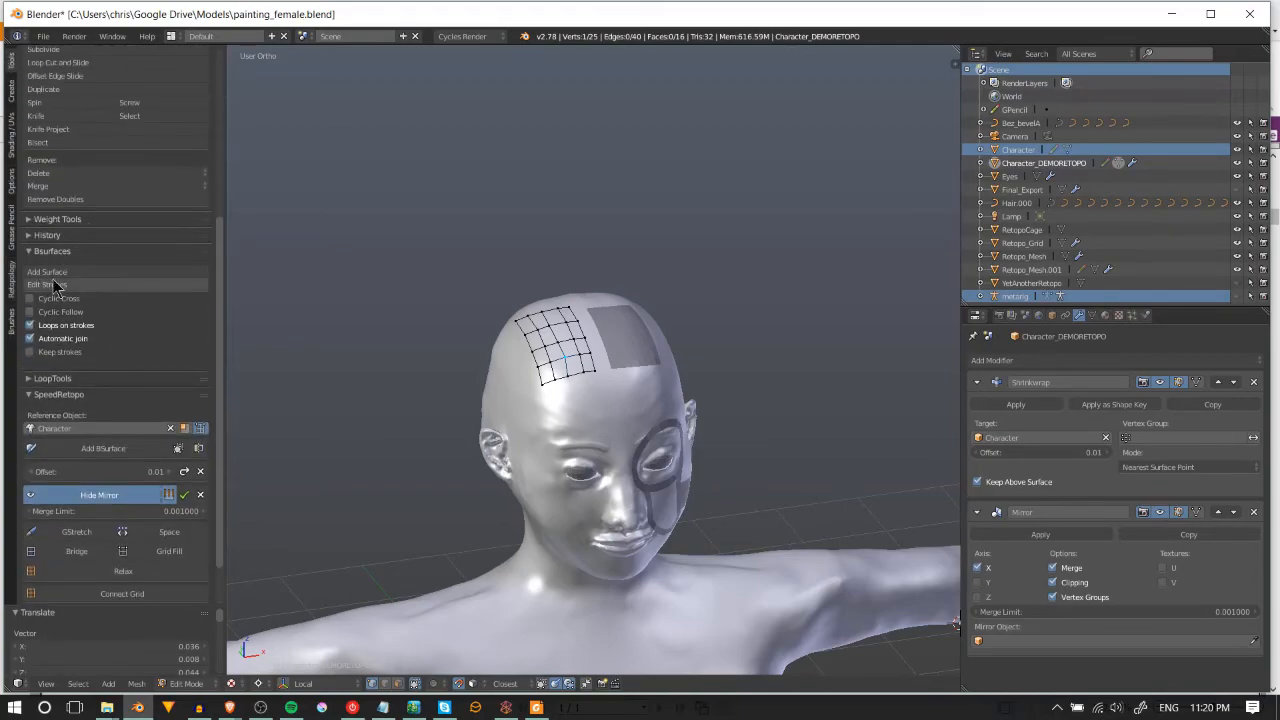
{"action": "scroll", "coordinate": [88, 410], "scroll_direction": "down", "scroll_amount": 2}
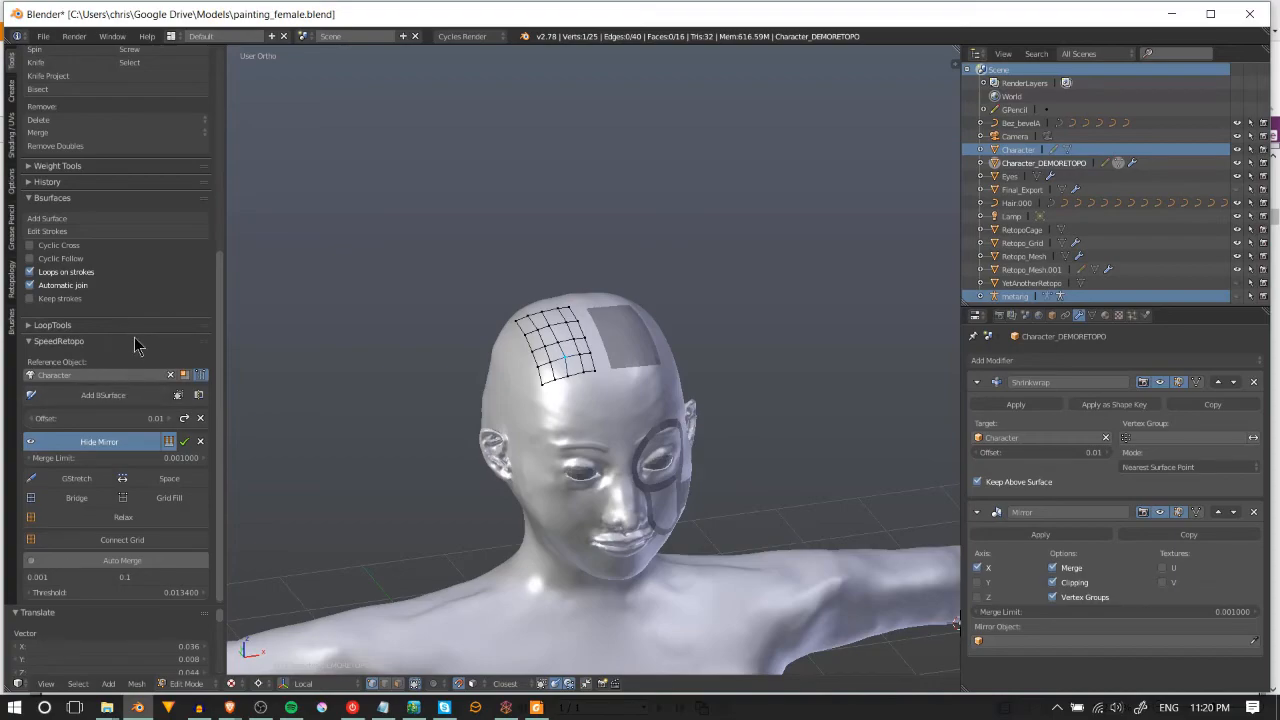
{"action": "right_click", "coordinate": [538, 420], "text": "shift"}
{"action": "key", "text": "Escape"}
{"action": "left_click", "coordinate": [89, 332]}
{"action": "left_click", "coordinate": [85, 333]}
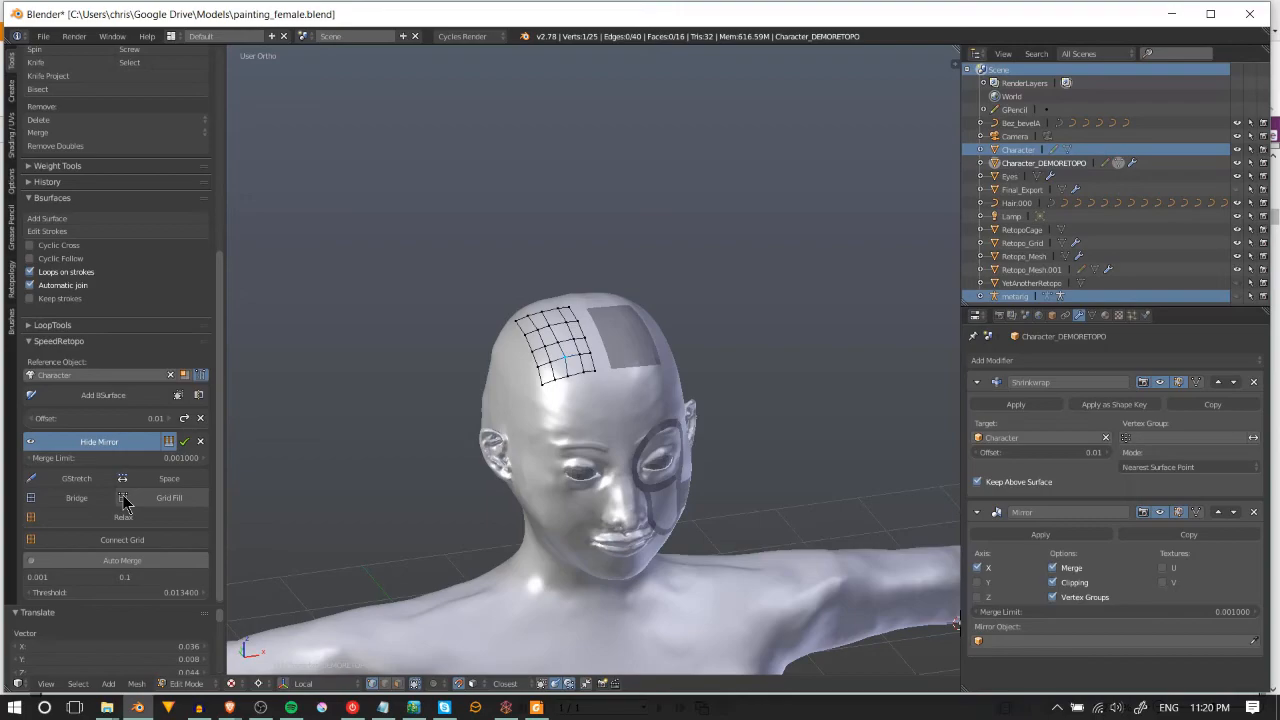
Step: Review the SpeedRetopo add-on's pie menu hotkey, grid options and required add-ons in User Preferences, and close the preferences
{"action": "left_click", "coordinate": [43, 36]}
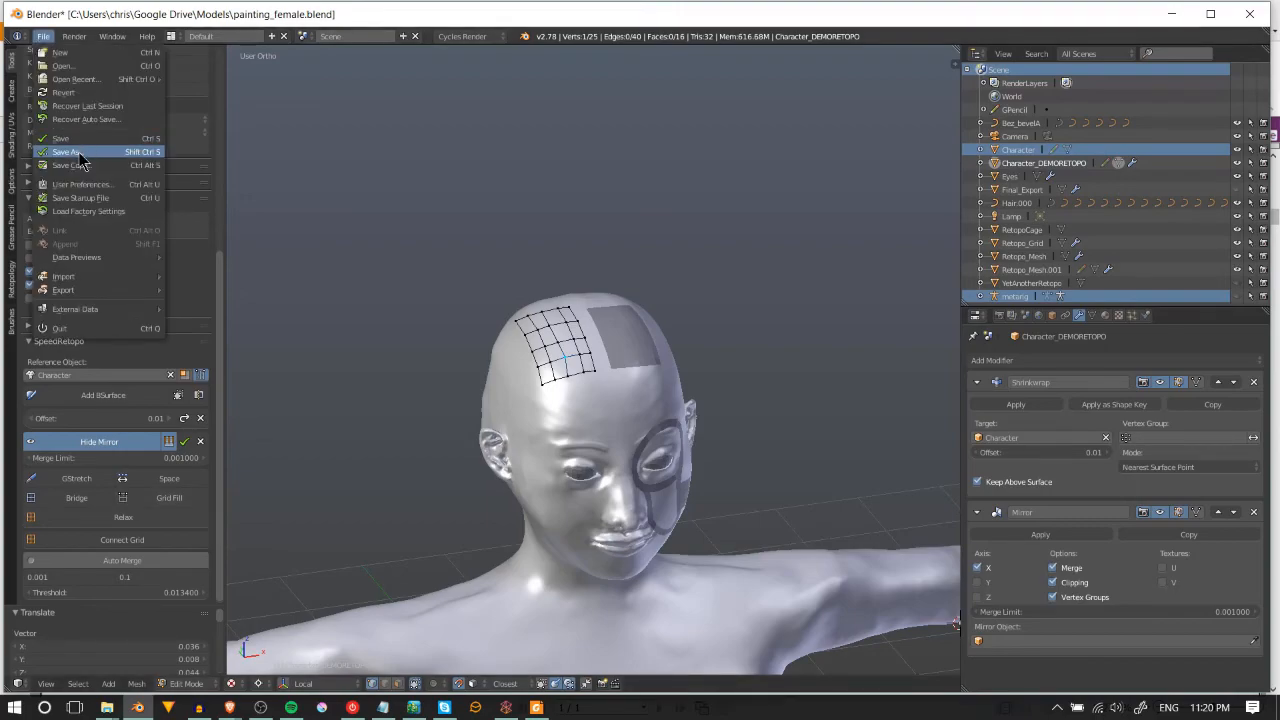
{"action": "left_click", "coordinate": [80, 184]}
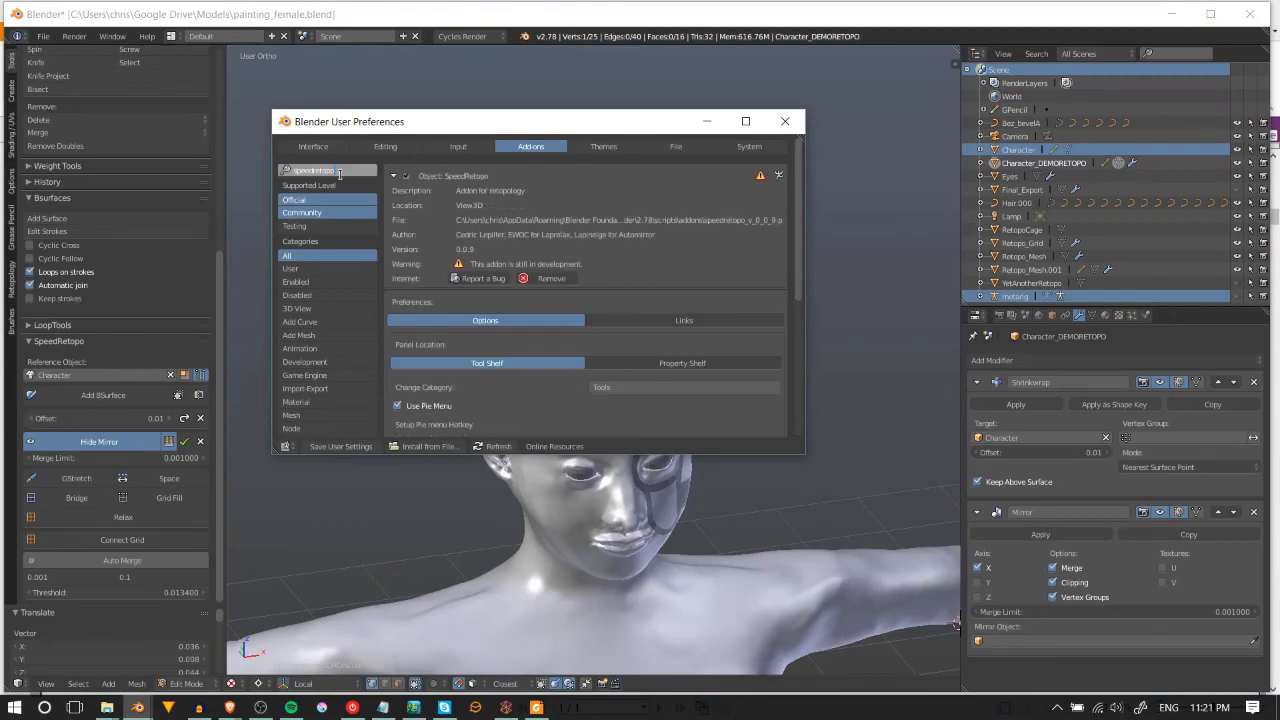
{"action": "scroll", "coordinate": [300, 340], "scroll_direction": "down", "scroll_amount": 3}
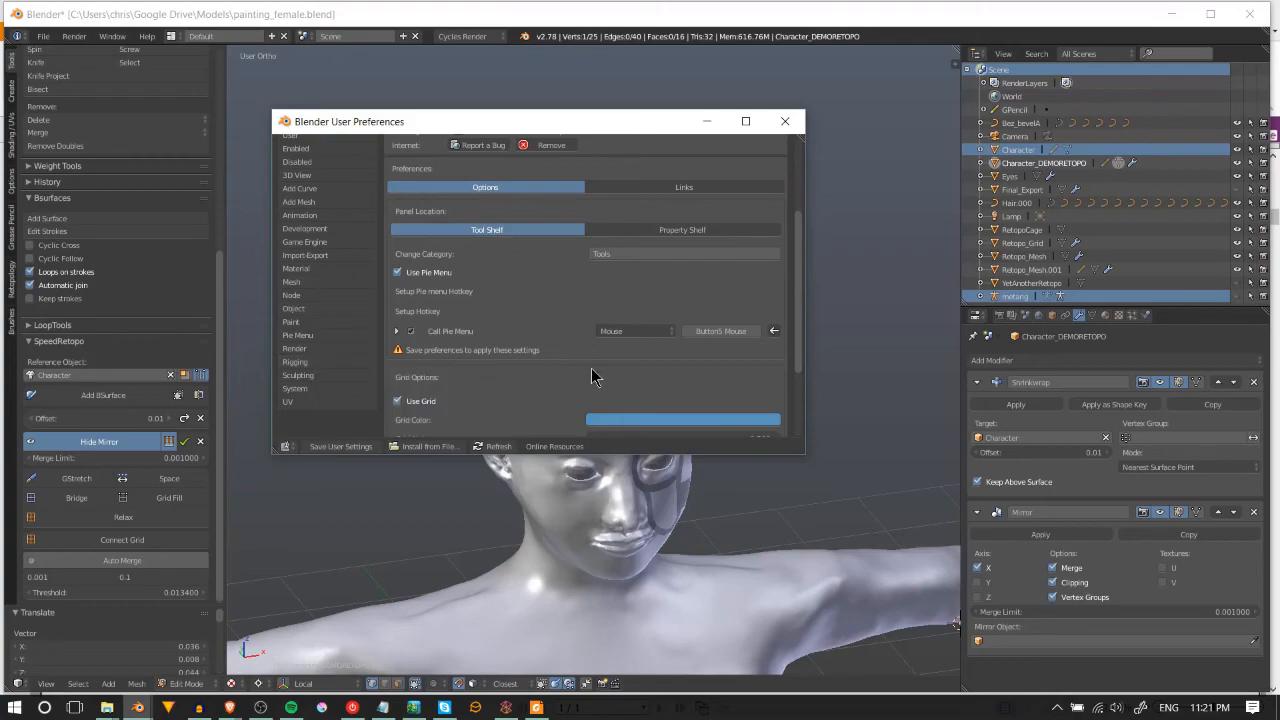
{"action": "scroll", "coordinate": [591, 376], "scroll_direction": "down", "scroll_amount": 3}
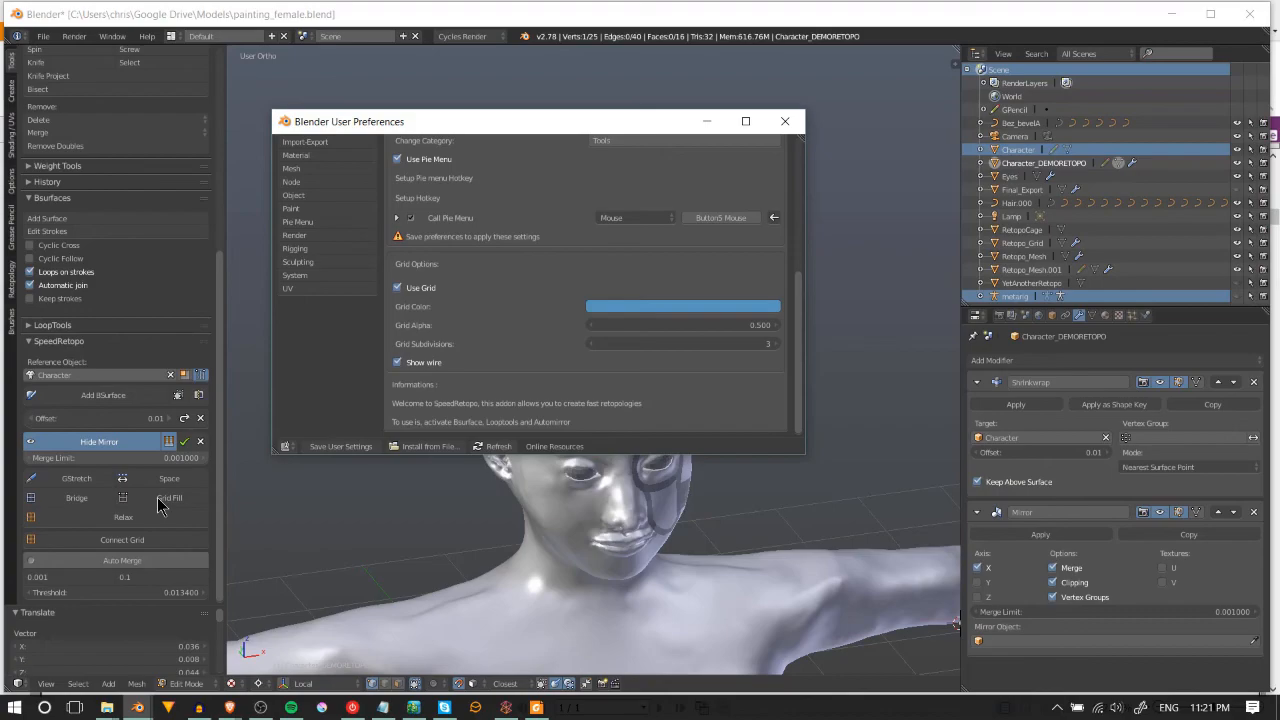
{"action": "left_click", "coordinate": [785, 122]}
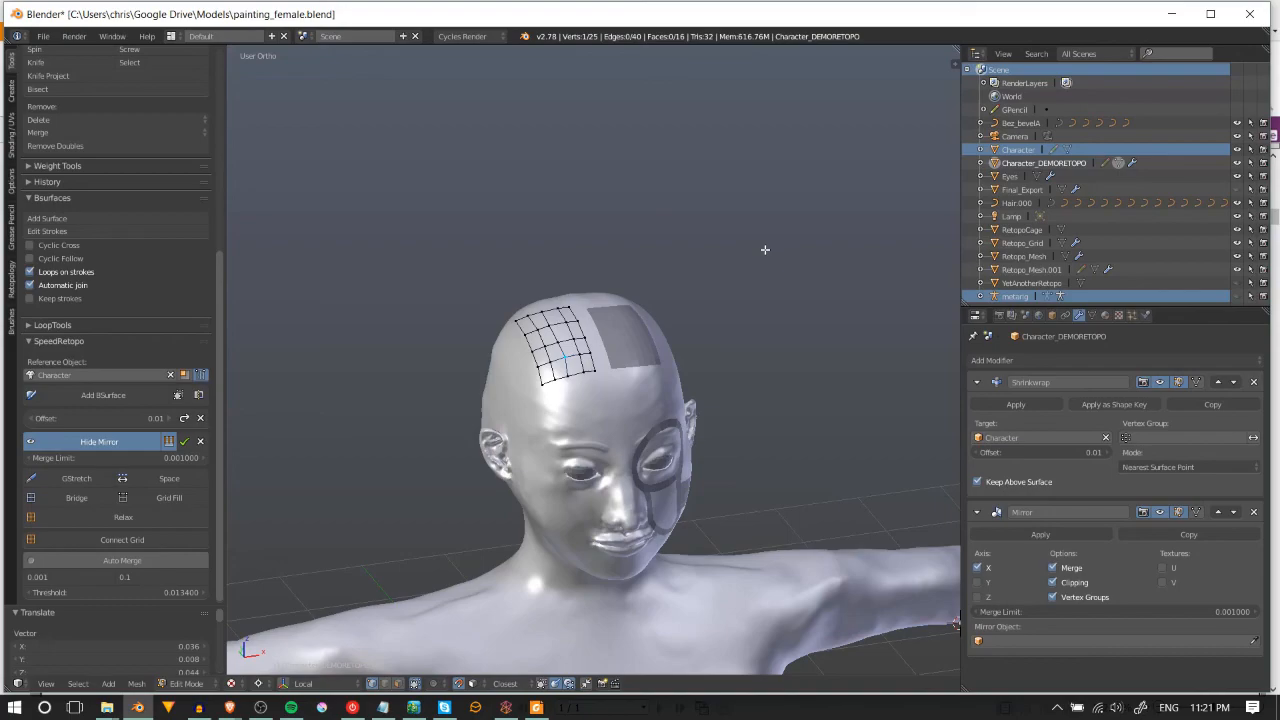
{"action": "left_click", "coordinate": [1057, 707]}
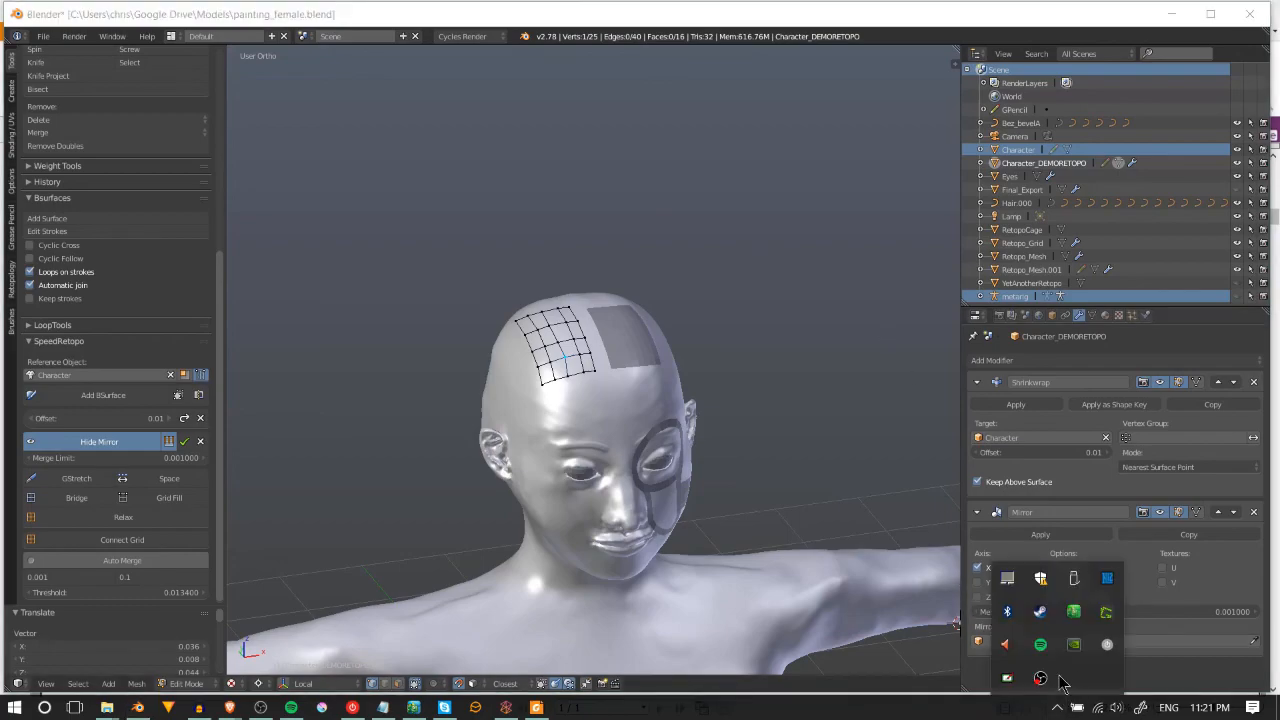